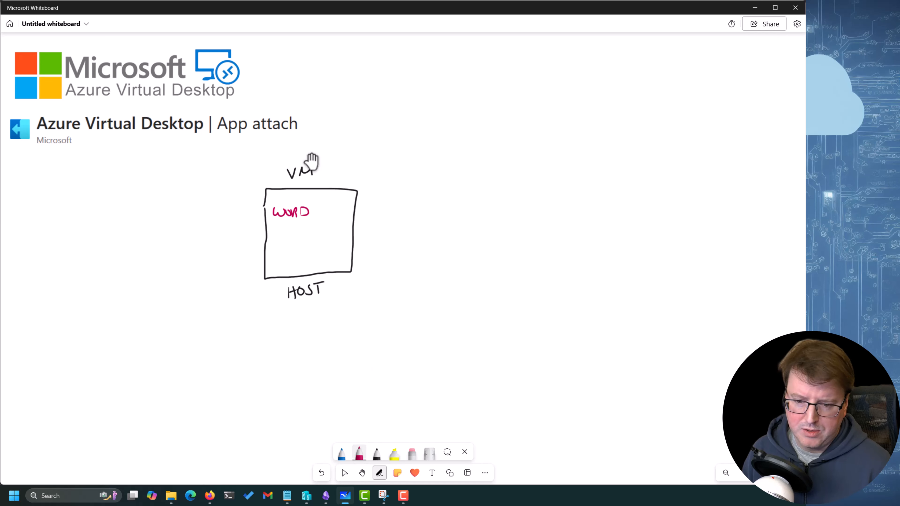
Write EXCEL in magenta beneath WORD inside the VM host box
{"action": "left_click_drag", "start_coordinate": [275, 232], "coordinate": [288, 242]}
{"action": "left_click_drag", "start_coordinate": [292, 234], "coordinate": [295, 241]}
{"action": "left_click_drag", "start_coordinate": [295, 233], "coordinate": [306, 241]}
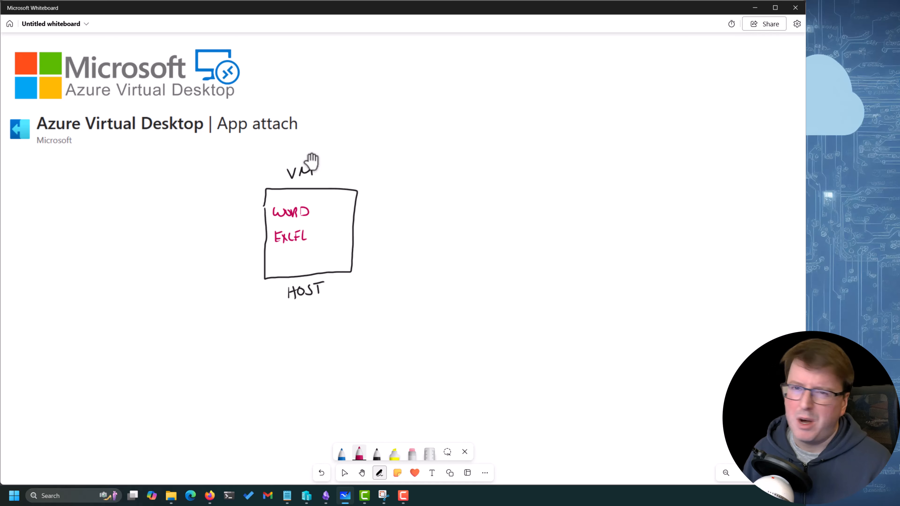
Draw two blue stick figures below the host box, each labelled with a user's first name, and an arrow from each figure to the host
{"action": "left_click", "coordinate": [342, 454]}
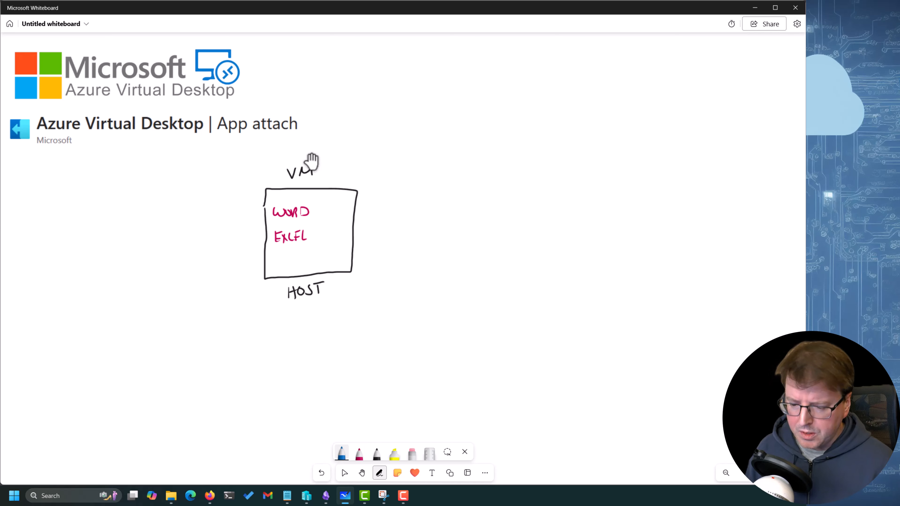
{"action": "left_click_drag", "start_coordinate": [187, 342], "coordinate": [177, 378]}
{"action": "mouse_move", "coordinate": [186, 372]}
{"action": "left_mouse_down"}
{"action": "mouse_move", "coordinate": [176, 399]}
{"action": "mouse_move", "coordinate": [183, 391]}
{"action": "mouse_move", "coordinate": [190, 398]}
{"action": "left_mouse_up"}
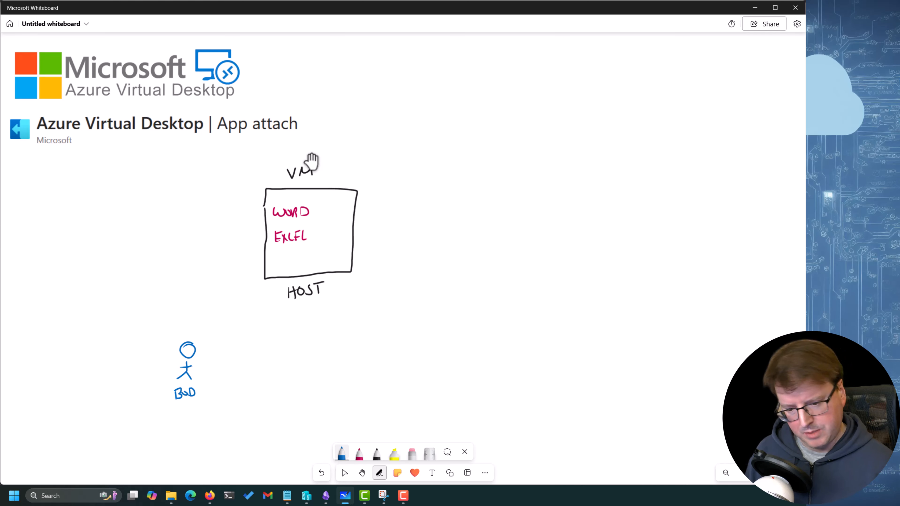
{"action": "left_click_drag", "start_coordinate": [250, 347], "coordinate": [250, 376]}
{"action": "mouse_move", "coordinate": [250, 375]}
{"action": "left_mouse_down"}
{"action": "mouse_move", "coordinate": [240, 384]}
{"action": "mouse_move", "coordinate": [256, 384]}
{"action": "left_mouse_up"}
{"action": "mouse_move", "coordinate": [240, 371]}
{"action": "left_mouse_down"}
{"action": "mouse_move", "coordinate": [257, 367]}
{"action": "mouse_move", "coordinate": [237, 403]}
{"action": "mouse_move", "coordinate": [253, 401]}
{"action": "left_mouse_up"}
{"action": "left_click_drag", "start_coordinate": [246, 398], "coordinate": [260, 390]}
{"action": "left_click_drag", "start_coordinate": [262, 390], "coordinate": [270, 398]}
{"action": "left_click_drag", "start_coordinate": [261, 331], "coordinate": [275, 301]}
{"action": "mouse_move", "coordinate": [191, 334]}
{"action": "left_mouse_down"}
{"action": "mouse_move", "coordinate": [241, 275]}
{"action": "mouse_move", "coordinate": [250, 282]}
{"action": "left_mouse_up"}
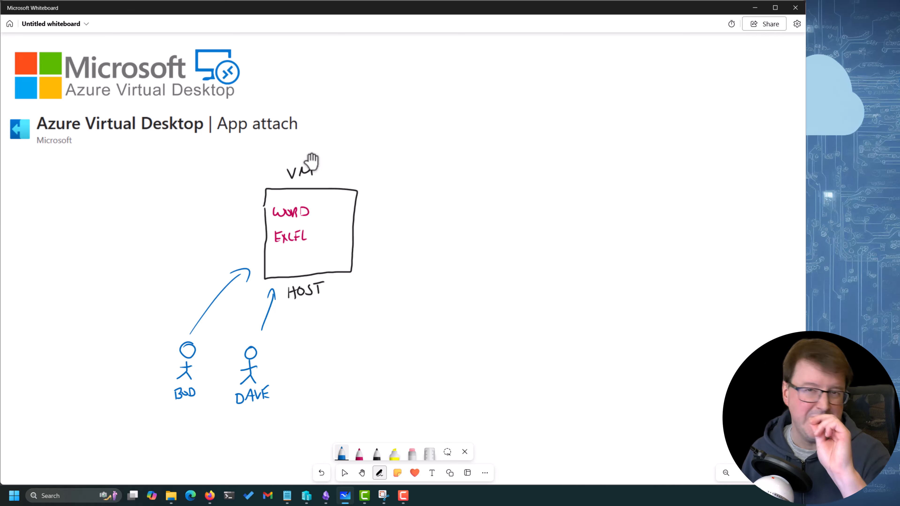
In magenta, write WORD under the first figure and EXCEL under the second, and add arrows pointing at both apps inside the VM box
{"action": "left_click", "coordinate": [359, 454]}
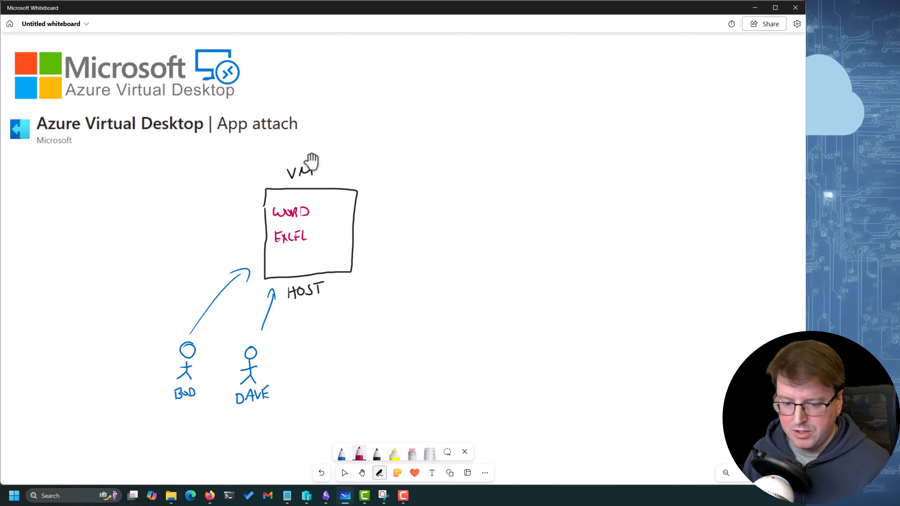
{"action": "left_click_drag", "start_coordinate": [149, 416], "coordinate": [163, 420]}
{"action": "left_click_drag", "start_coordinate": [167, 421], "coordinate": [172, 429]}
{"action": "left_click_drag", "start_coordinate": [176, 420], "coordinate": [181, 428]}
{"action": "left_click_drag", "start_coordinate": [180, 419], "coordinate": [181, 428]}
{"action": "left_click_drag", "start_coordinate": [181, 418], "coordinate": [181, 427]}
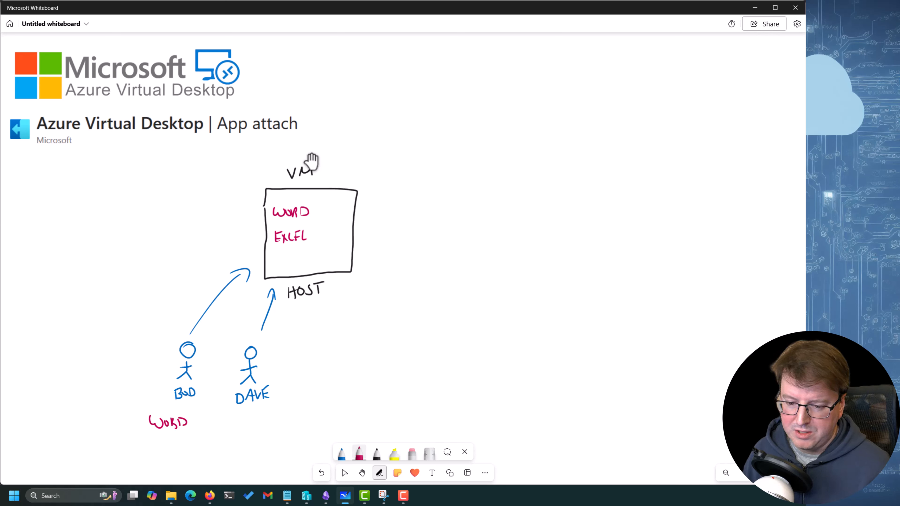
{"action": "mouse_move", "coordinate": [236, 415]}
{"action": "left_mouse_down"}
{"action": "mouse_move", "coordinate": [237, 426]}
{"action": "mouse_move", "coordinate": [244, 414]}
{"action": "left_mouse_up"}
{"action": "left_click_drag", "start_coordinate": [237, 420], "coordinate": [247, 425]}
{"action": "mouse_move", "coordinate": [250, 415]}
{"action": "left_mouse_down"}
{"action": "mouse_move", "coordinate": [247, 427]}
{"action": "mouse_move", "coordinate": [271, 426]}
{"action": "left_mouse_up"}
{"action": "left_click_drag", "start_coordinate": [267, 420], "coordinate": [279, 425]}
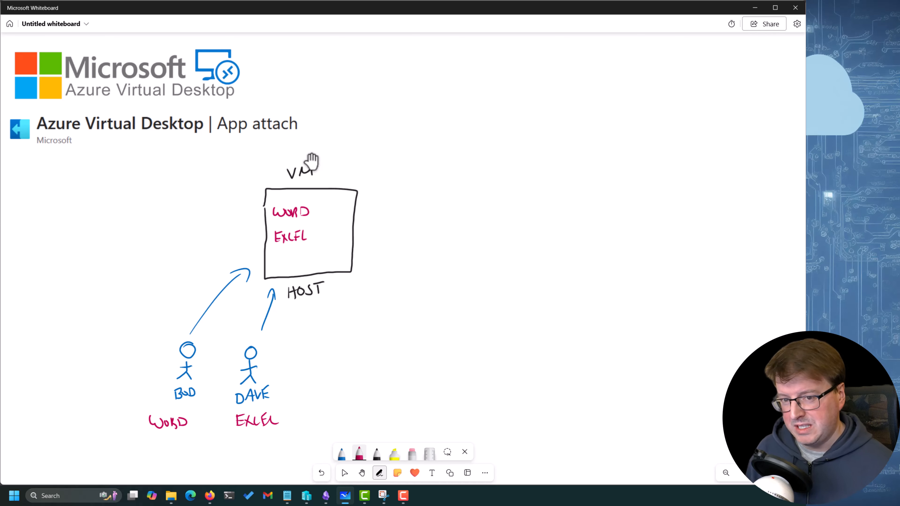
{"action": "left_click_drag", "start_coordinate": [329, 176], "coordinate": [316, 195]}
{"action": "mouse_move", "coordinate": [314, 192]}
{"action": "left_mouse_down"}
{"action": "mouse_move", "coordinate": [324, 199]}
{"action": "mouse_move", "coordinate": [323, 234]}
{"action": "left_mouse_up"}
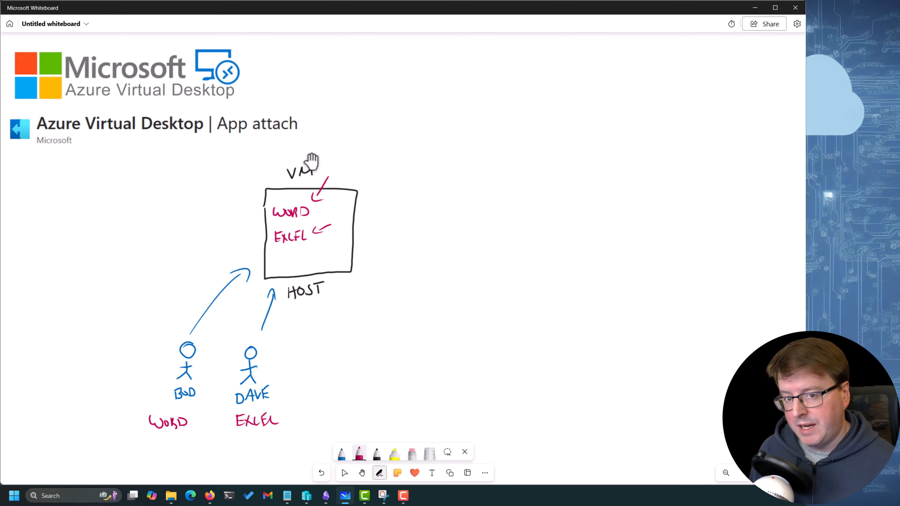
{"action": "left_click", "coordinate": [412, 453]}
{"action": "left_click_drag", "start_coordinate": [206, 312], "coordinate": [227, 291]}
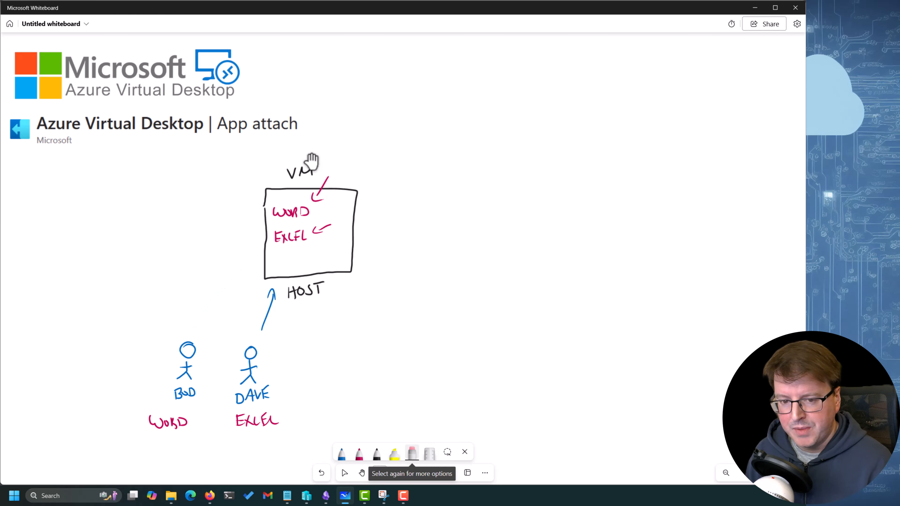
{"action": "left_click_drag", "start_coordinate": [264, 319], "coordinate": [271, 298]}
{"action": "key", "text": "ctrl+z"}
{"action": "key", "text": "ctrl+z"}
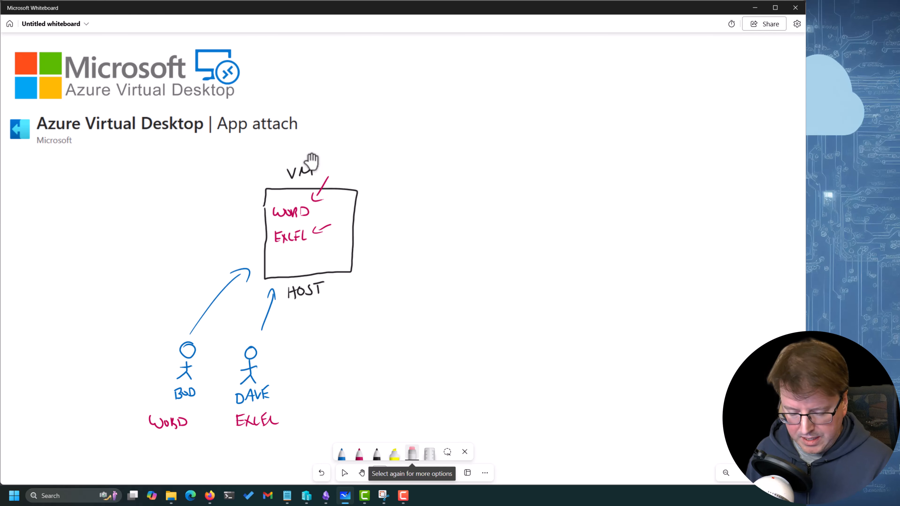
Erase the app labels under both figures, their arrows to the host, and all app names and arrows inside the VM box
{"action": "left_click_drag", "start_coordinate": [276, 422], "coordinate": [160, 423]}
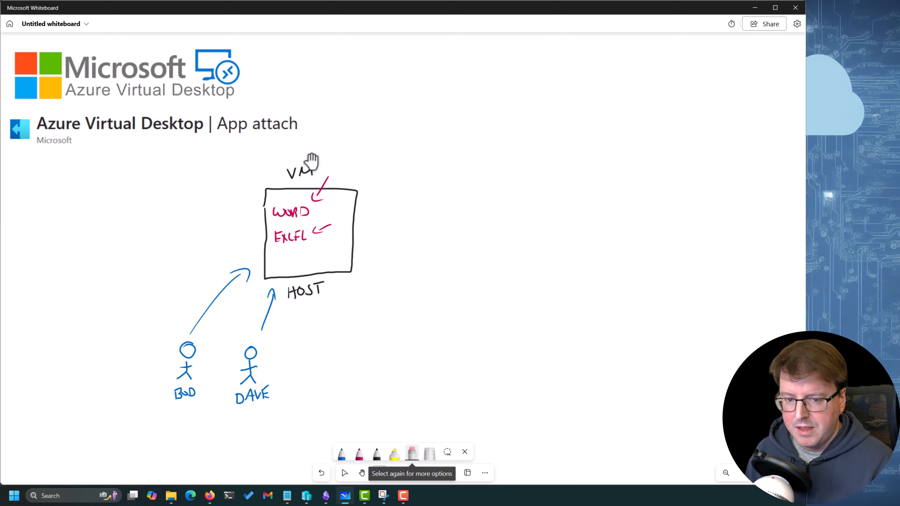
{"action": "left_click_drag", "start_coordinate": [264, 328], "coordinate": [273, 293]}
{"action": "left_click_drag", "start_coordinate": [193, 331], "coordinate": [246, 273]}
{"action": "mouse_move", "coordinate": [304, 211]}
{"action": "left_mouse_down"}
{"action": "mouse_move", "coordinate": [322, 230]}
{"action": "mouse_move", "coordinate": [280, 237]}
{"action": "mouse_move", "coordinate": [283, 212]}
{"action": "mouse_move", "coordinate": [320, 186]}
{"action": "left_mouse_up"}
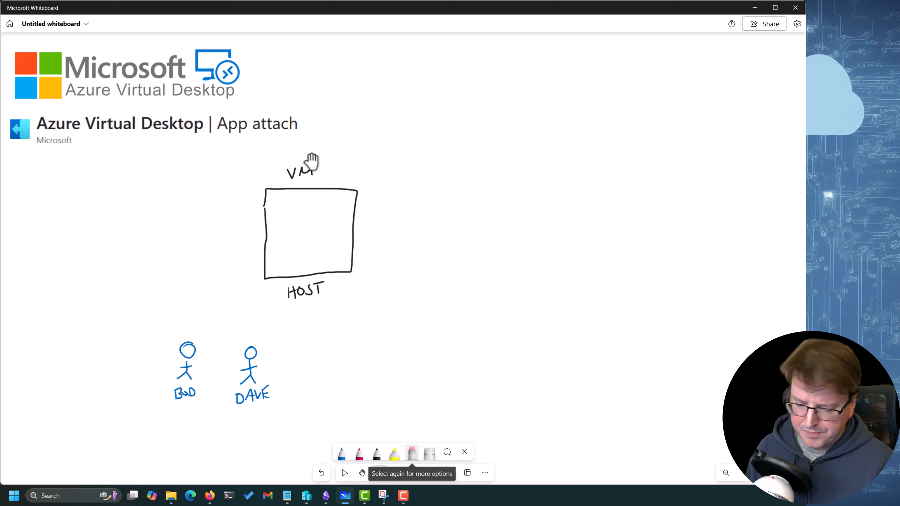
Change the blue pen to green, write the heading STORE ACCOUNT beside the VM box, and draw a green rectangle beneath it
{"action": "left_click", "coordinate": [341, 453]}
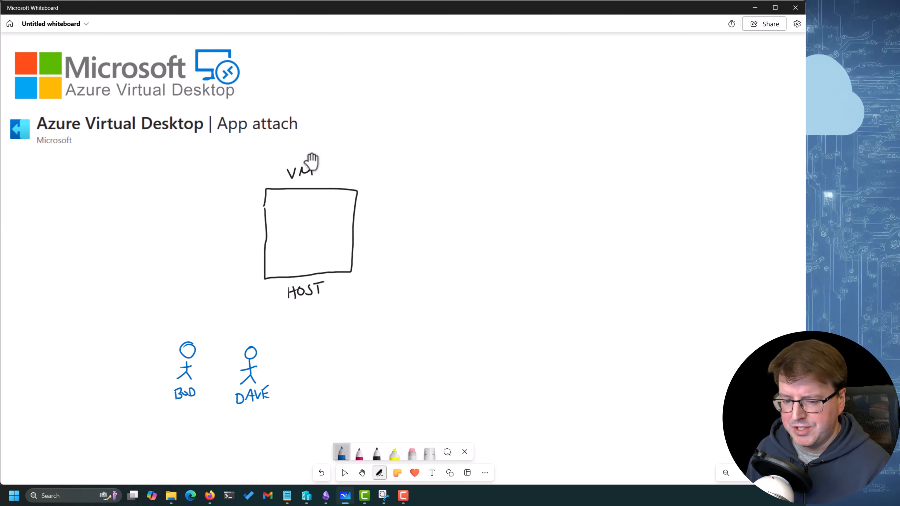
{"action": "left_click", "coordinate": [342, 452]}
{"action": "left_click", "coordinate": [310, 411]}
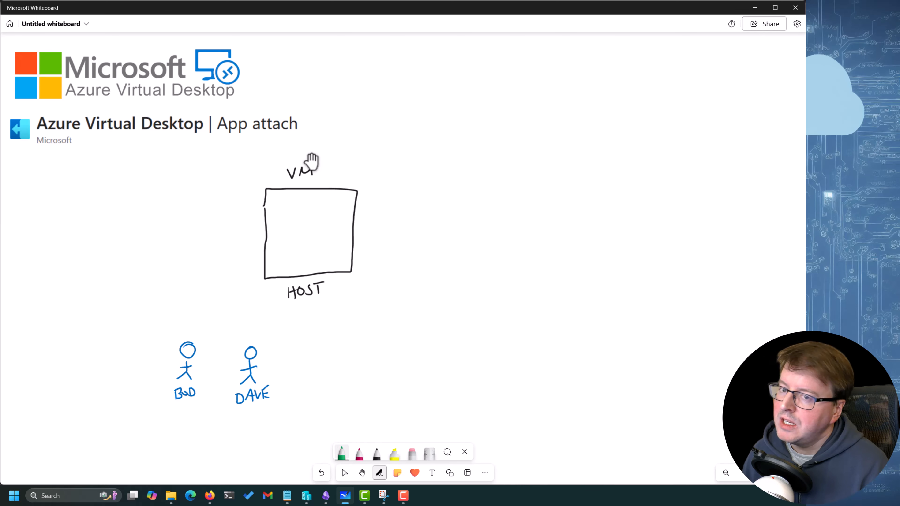
{"action": "left_click_drag", "start_coordinate": [518, 172], "coordinate": [507, 185]}
{"action": "mouse_move", "coordinate": [523, 173]}
{"action": "left_mouse_down"}
{"action": "mouse_move", "coordinate": [522, 184]}
{"action": "mouse_move", "coordinate": [528, 171]}
{"action": "left_mouse_up"}
{"action": "left_click_drag", "start_coordinate": [527, 172], "coordinate": [537, 183]}
{"action": "mouse_move", "coordinate": [538, 172]}
{"action": "left_mouse_down"}
{"action": "mouse_move", "coordinate": [548, 184]}
{"action": "mouse_move", "coordinate": [524, 205]}
{"action": "mouse_move", "coordinate": [533, 205]}
{"action": "left_mouse_up"}
{"action": "left_click_drag", "start_coordinate": [526, 200], "coordinate": [532, 199]}
{"action": "left_click_drag", "start_coordinate": [538, 197], "coordinate": [567, 193]}
{"action": "left_click_drag", "start_coordinate": [569, 202], "coordinate": [572, 193]}
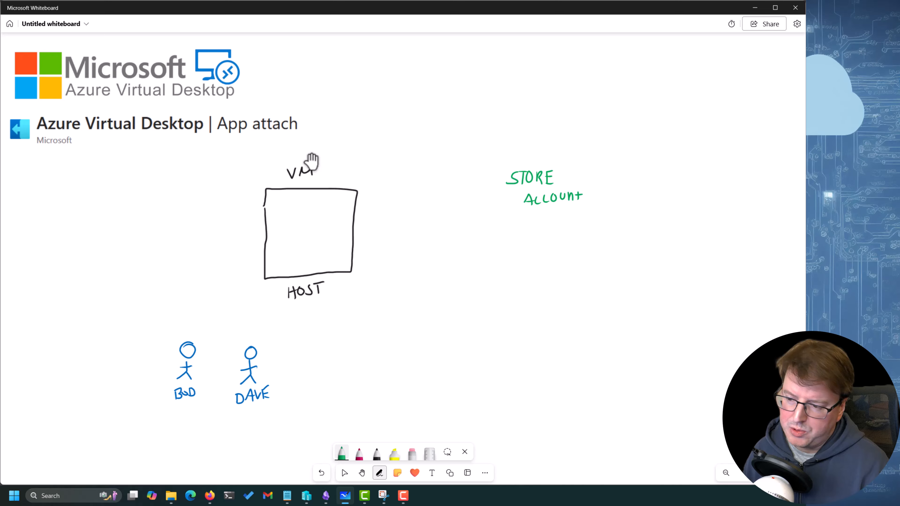
{"action": "mouse_move", "coordinate": [498, 216]}
{"action": "left_mouse_down"}
{"action": "mouse_move", "coordinate": [598, 208]}
{"action": "mouse_move", "coordinate": [596, 290]}
{"action": "mouse_move", "coordinate": [467, 281]}
{"action": "mouse_move", "coordinate": [484, 216]}
{"action": "mouse_move", "coordinate": [500, 214]}
{"action": "mouse_move", "coordinate": [479, 236]}
{"action": "left_mouse_up"}
Write SMB FS in magenta inside the store account rectangle and draw a smaller black rectangle beneath that text
{"action": "left_click", "coordinate": [359, 453]}
{"action": "left_click_drag", "start_coordinate": [488, 236], "coordinate": [501, 226]}
{"action": "left_click_drag", "start_coordinate": [501, 226], "coordinate": [518, 234]}
{"action": "mouse_move", "coordinate": [519, 226]}
{"action": "left_mouse_down"}
{"action": "mouse_move", "coordinate": [525, 234]}
{"action": "mouse_move", "coordinate": [515, 245]}
{"action": "mouse_move", "coordinate": [581, 242]}
{"action": "mouse_move", "coordinate": [564, 279]}
{"action": "mouse_move", "coordinate": [468, 273]}
{"action": "mouse_move", "coordinate": [472, 245]}
{"action": "mouse_move", "coordinate": [481, 244]}
{"action": "left_mouse_up"}
{"action": "left_click", "coordinate": [377, 453]}
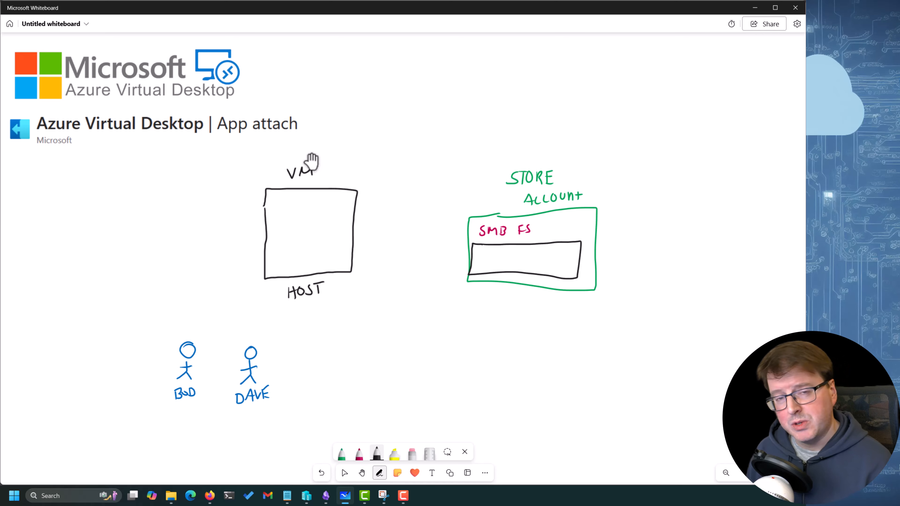
Change the magenta pen to blue and write WORD and EXCEL inside the black rectangle under SMB FS
{"action": "left_click", "coordinate": [359, 453]}
{"action": "left_click", "coordinate": [359, 453]}
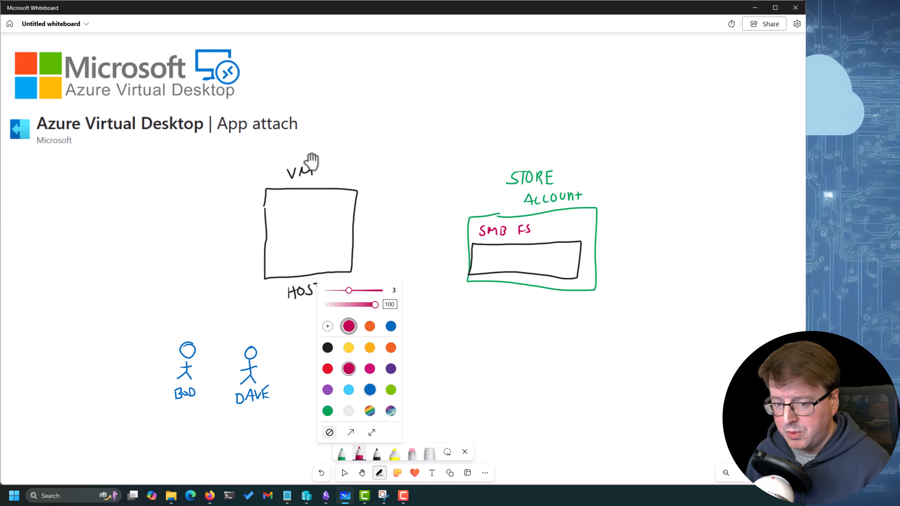
{"action": "left_click", "coordinate": [369, 390]}
{"action": "left_click_drag", "start_coordinate": [484, 254], "coordinate": [559, 264]}
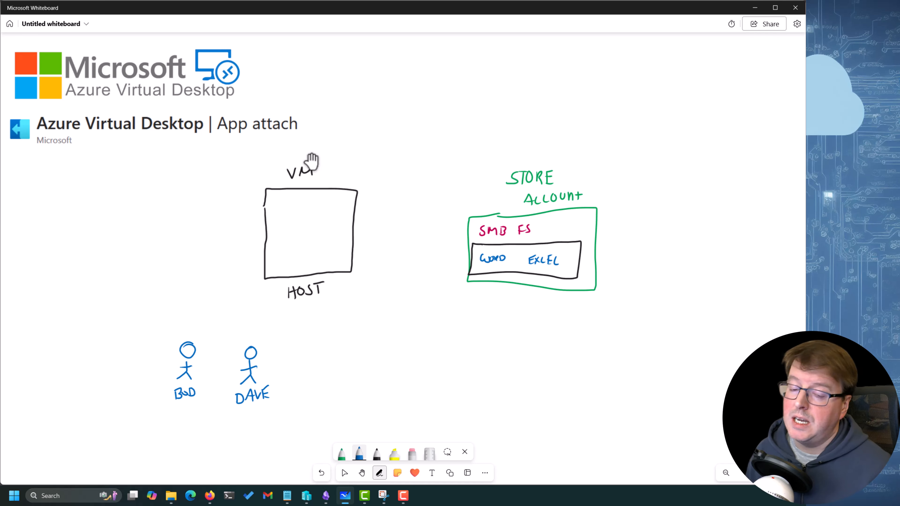
In green, draw an arrow from the second figure to the host, write EXCEL beside the figure, and connect the stored EXCEL to the VM box
{"action": "left_click", "coordinate": [342, 452]}
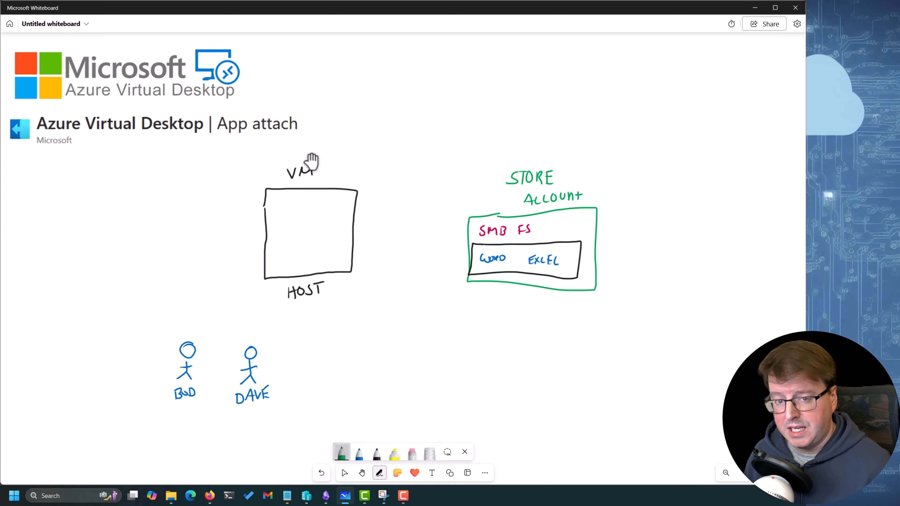
{"action": "mouse_move", "coordinate": [262, 334]}
{"action": "left_mouse_down"}
{"action": "mouse_move", "coordinate": [271, 301]}
{"action": "mouse_move", "coordinate": [280, 303]}
{"action": "left_mouse_up"}
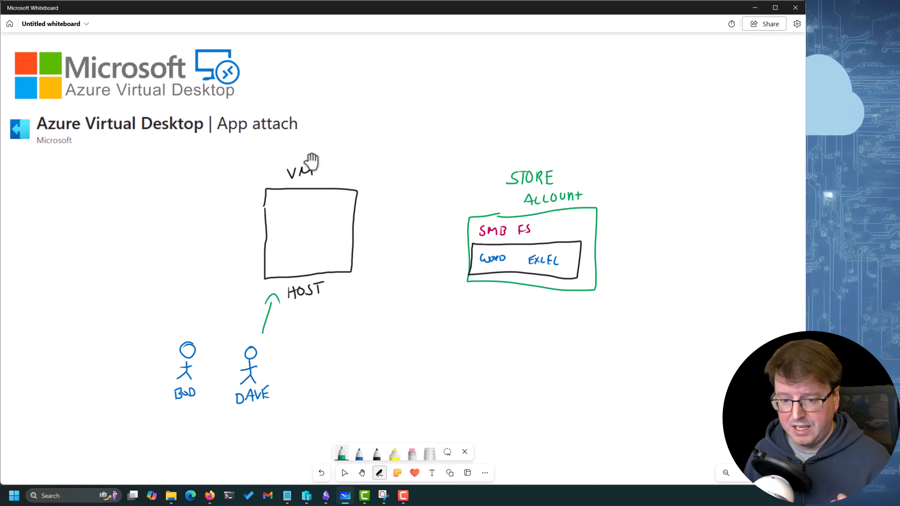
{"action": "mouse_move", "coordinate": [271, 375]}
{"action": "left_mouse_down"}
{"action": "mouse_move", "coordinate": [284, 374]}
{"action": "mouse_move", "coordinate": [281, 382]}
{"action": "left_mouse_up"}
{"action": "key", "text": "ctrl+z"}
{"action": "left_click_drag", "start_coordinate": [283, 375], "coordinate": [288, 382]}
{"action": "mouse_move", "coordinate": [288, 375]}
{"action": "left_mouse_down"}
{"action": "mouse_move", "coordinate": [283, 384]}
{"action": "mouse_move", "coordinate": [315, 380]}
{"action": "left_mouse_up"}
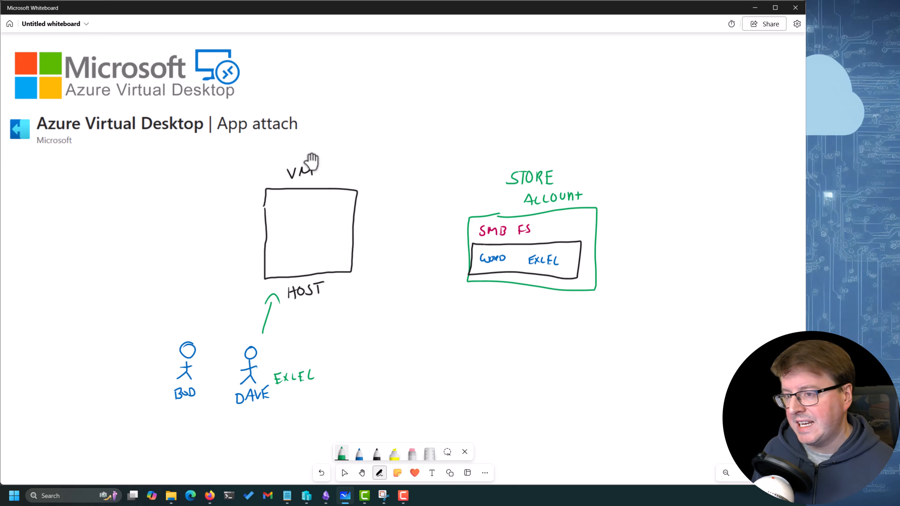
{"action": "mouse_move", "coordinate": [543, 269]}
{"action": "left_mouse_down"}
{"action": "mouse_move", "coordinate": [433, 301]}
{"action": "mouse_move", "coordinate": [425, 246]}
{"action": "mouse_move", "coordinate": [361, 249]}
{"action": "left_mouse_up"}
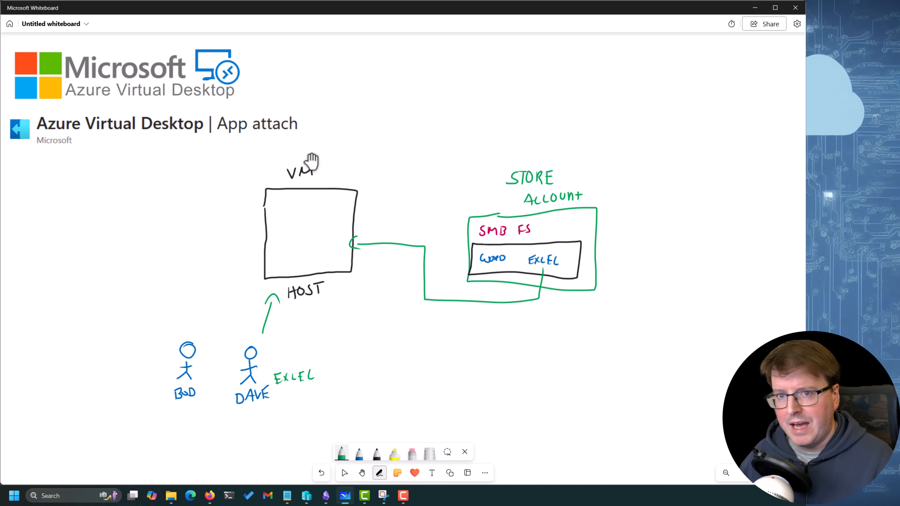
Change the blue pen back to magenta and circle EXCEL inside the store account box
{"action": "double_click", "coordinate": [359, 454]}
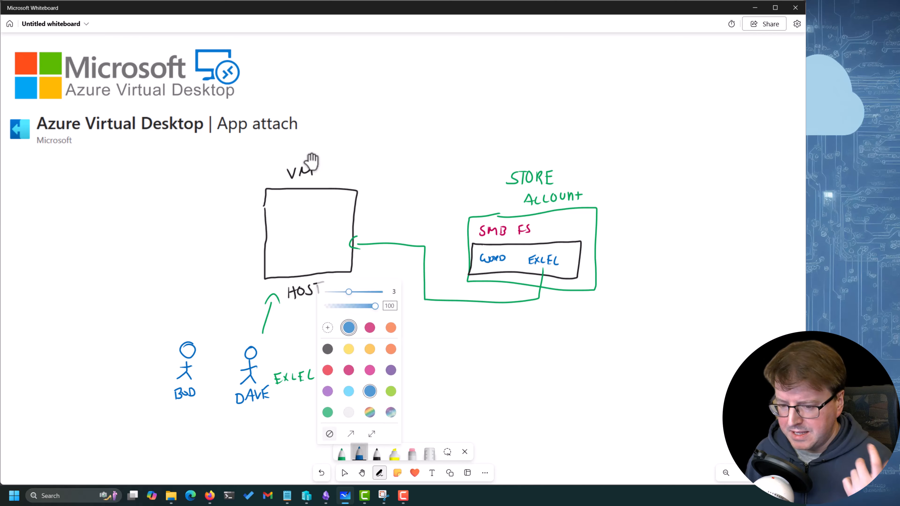
{"action": "left_click", "coordinate": [349, 369]}
{"action": "left_click_drag", "start_coordinate": [543, 249], "coordinate": [553, 248]}
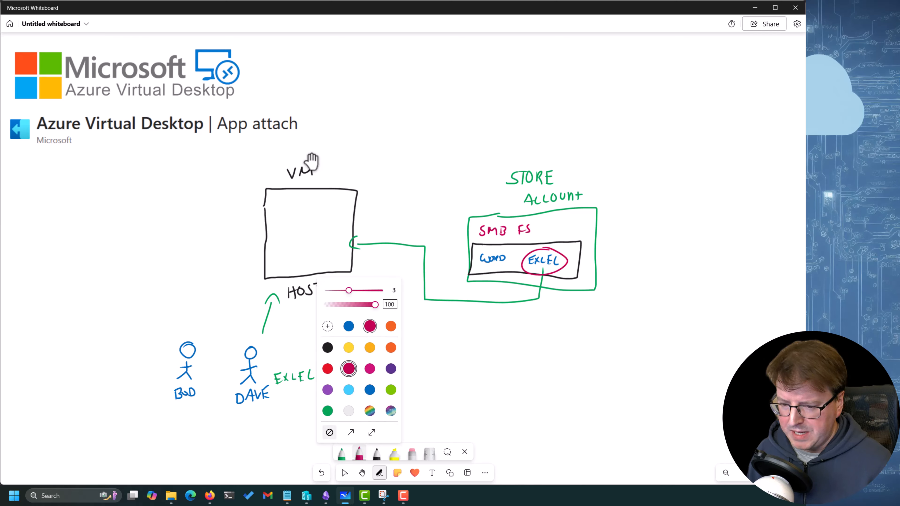
{"action": "left_click", "coordinate": [359, 454]}
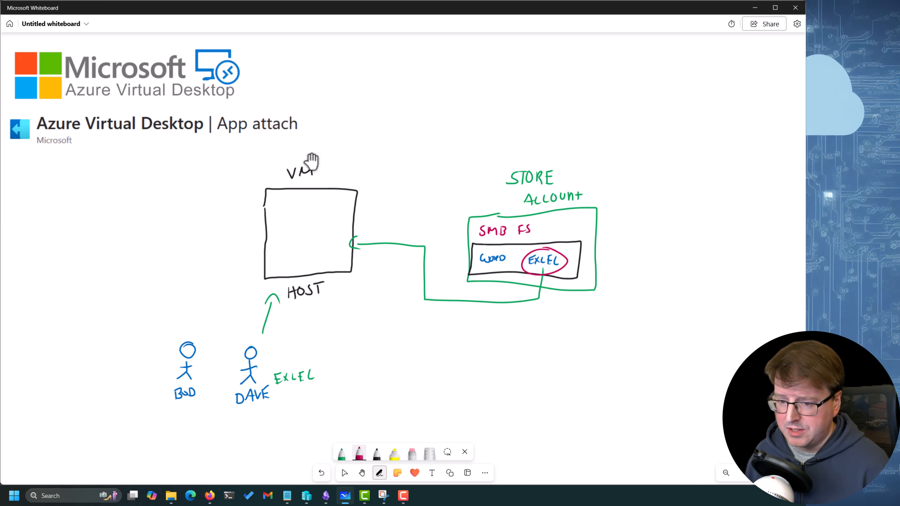
Write the packaging chain EXCEL → MSIX → VHDX in magenta below the store account box
{"action": "mouse_move", "coordinate": [395, 344]}
{"action": "left_mouse_down"}
{"action": "mouse_move", "coordinate": [394, 358]}
{"action": "mouse_move", "coordinate": [401, 344]}
{"action": "left_mouse_up"}
{"action": "left_click_drag", "start_coordinate": [394, 351], "coordinate": [403, 356]}
{"action": "left_click_drag", "start_coordinate": [404, 346], "coordinate": [404, 357]}
{"action": "mouse_move", "coordinate": [420, 348]}
{"action": "left_mouse_down"}
{"action": "mouse_move", "coordinate": [422, 357]}
{"action": "mouse_move", "coordinate": [430, 347]}
{"action": "left_mouse_up"}
{"action": "left_click_drag", "start_coordinate": [423, 352], "coordinate": [430, 356]}
{"action": "left_click_drag", "start_coordinate": [432, 345], "coordinate": [438, 355]}
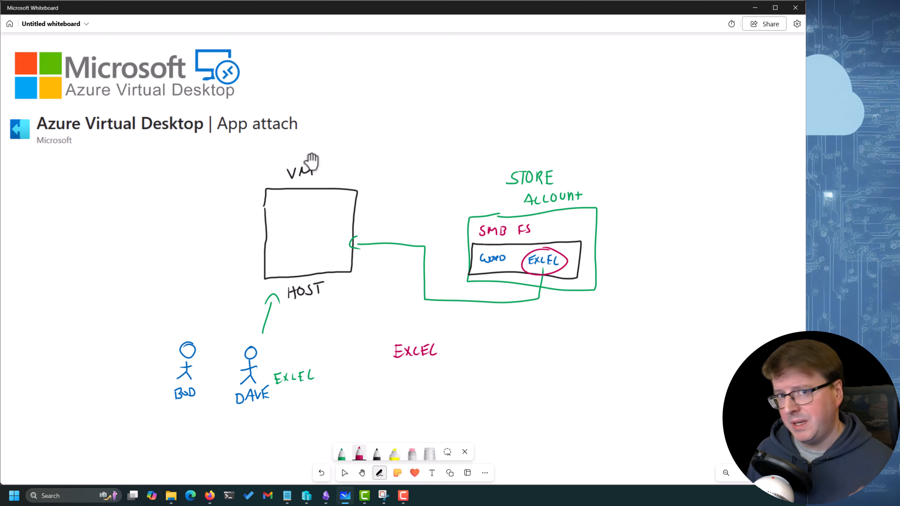
{"action": "left_click_drag", "start_coordinate": [446, 350], "coordinate": [455, 350]}
{"action": "mouse_move", "coordinate": [450, 346]}
{"action": "left_mouse_down"}
{"action": "mouse_move", "coordinate": [453, 354]}
{"action": "mouse_move", "coordinate": [494, 351]}
{"action": "left_mouse_up"}
{"action": "left_click_drag", "start_coordinate": [499, 339], "coordinate": [511, 349]}
{"action": "left_click_drag", "start_coordinate": [509, 339], "coordinate": [499, 350]}
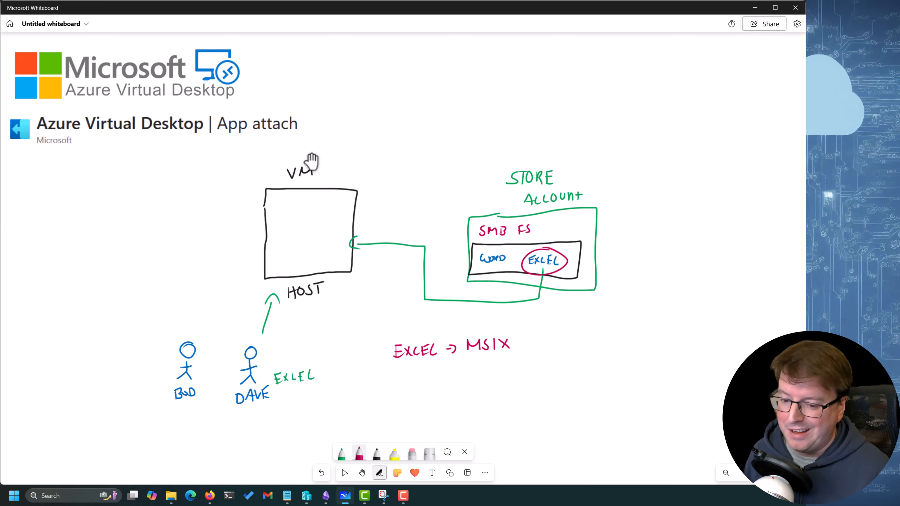
{"action": "mouse_move", "coordinate": [528, 338]}
{"action": "left_mouse_down"}
{"action": "mouse_move", "coordinate": [528, 348]}
{"action": "mouse_move", "coordinate": [563, 345]}
{"action": "left_mouse_up"}
{"action": "mouse_move", "coordinate": [562, 337]}
{"action": "left_mouse_down"}
{"action": "mouse_move", "coordinate": [563, 345]}
{"action": "mouse_move", "coordinate": [577, 345]}
{"action": "left_mouse_up"}
{"action": "left_click_drag", "start_coordinate": [577, 336], "coordinate": [569, 347]}
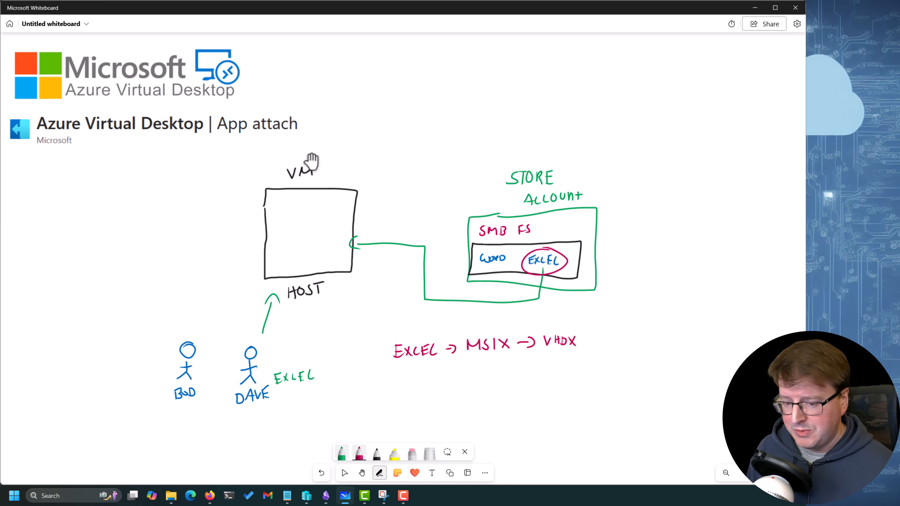
In black, mark EXCEL and MSIX in the chain with arrows, and circle VHDX with an arrow up to the stored EXCEL
{"action": "left_click", "coordinate": [376, 453]}
{"action": "left_click_drag", "start_coordinate": [411, 371], "coordinate": [420, 359]}
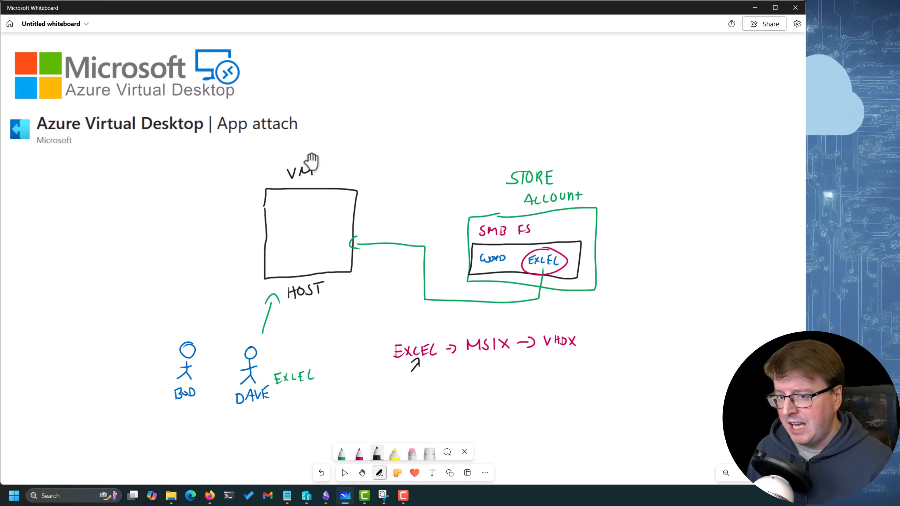
{"action": "mouse_move", "coordinate": [471, 371]}
{"action": "left_mouse_down"}
{"action": "mouse_move", "coordinate": [473, 358]}
{"action": "mouse_move", "coordinate": [479, 363]}
{"action": "left_mouse_up"}
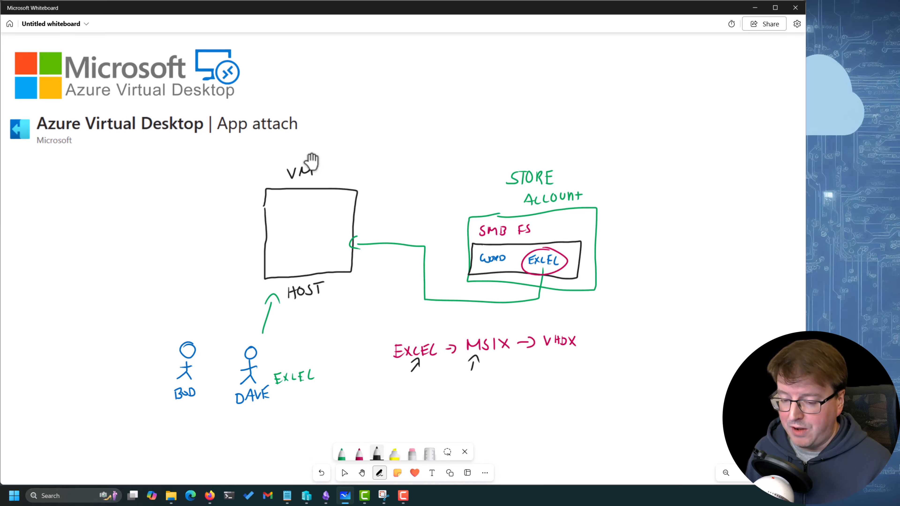
{"action": "mouse_move", "coordinate": [574, 327]}
{"action": "left_mouse_down"}
{"action": "mouse_move", "coordinate": [560, 322]}
{"action": "mouse_move", "coordinate": [567, 321]}
{"action": "mouse_move", "coordinate": [554, 272]}
{"action": "left_mouse_up"}
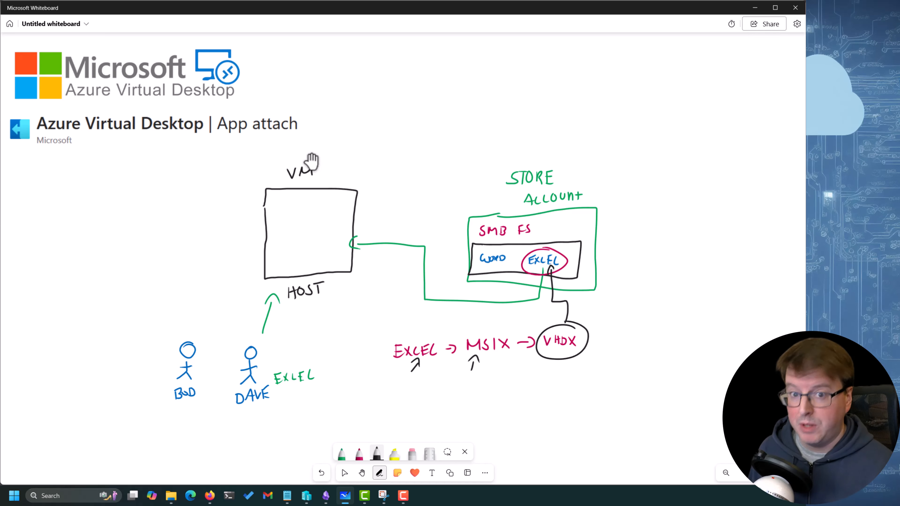
Change the green pen to orange, circle VM, draw a curved arrow to the store account box, and write a label above the arrow
{"action": "double_click", "coordinate": [342, 454]}
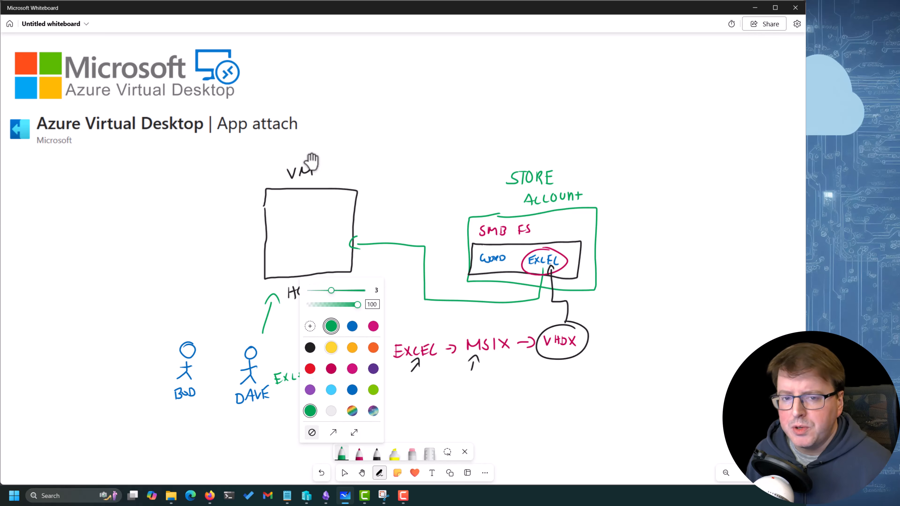
{"action": "left_click", "coordinate": [374, 347]}
{"action": "mouse_move", "coordinate": [294, 155]}
{"action": "left_mouse_down"}
{"action": "mouse_move", "coordinate": [453, 197]}
{"action": "mouse_move", "coordinate": [460, 215]}
{"action": "mouse_move", "coordinate": [467, 205]}
{"action": "left_mouse_up"}
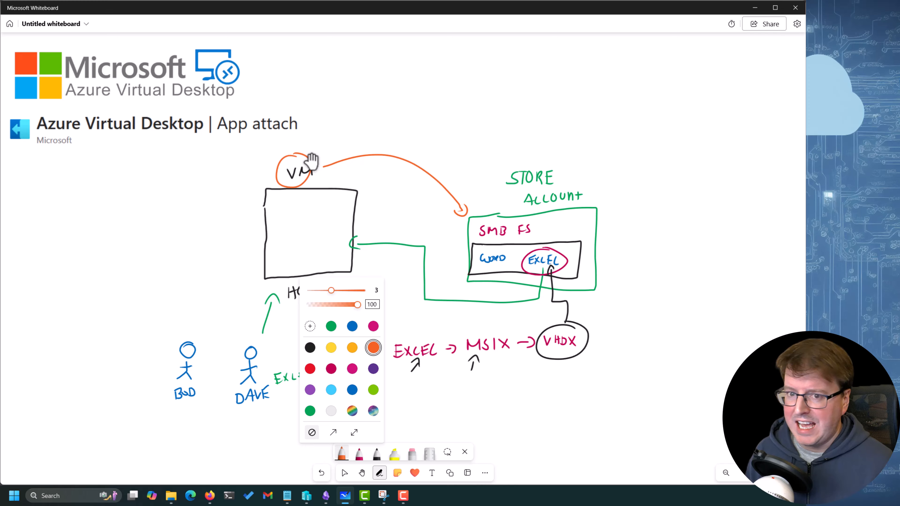
{"action": "left_click_drag", "start_coordinate": [357, 129], "coordinate": [365, 136]}
{"action": "mouse_move", "coordinate": [369, 130]}
{"action": "left_mouse_down"}
{"action": "mouse_move", "coordinate": [368, 143]}
{"action": "mouse_move", "coordinate": [398, 129]}
{"action": "mouse_move", "coordinate": [408, 140]}
{"action": "left_mouse_up"}
{"action": "mouse_move", "coordinate": [419, 124]}
{"action": "left_mouse_down"}
{"action": "mouse_move", "coordinate": [414, 138]}
{"action": "mouse_move", "coordinate": [426, 138]}
{"action": "left_mouse_up"}
{"action": "left_click_drag", "start_coordinate": [434, 130], "coordinate": [440, 136]}
{"action": "left_click_drag", "start_coordinate": [446, 135], "coordinate": [455, 125]}
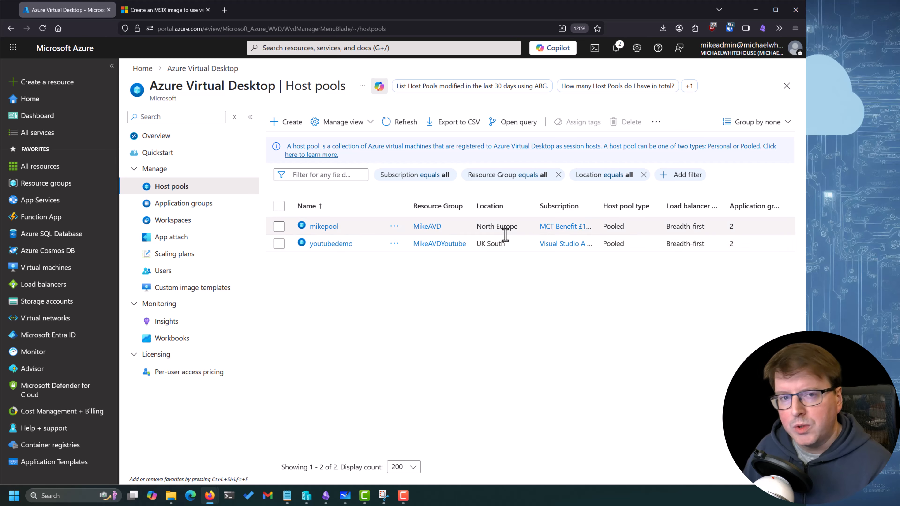
Switch to the Azure portal and open the App attach page of Azure Virtual Desktop
{"action": "left_click", "coordinate": [151, 237]}
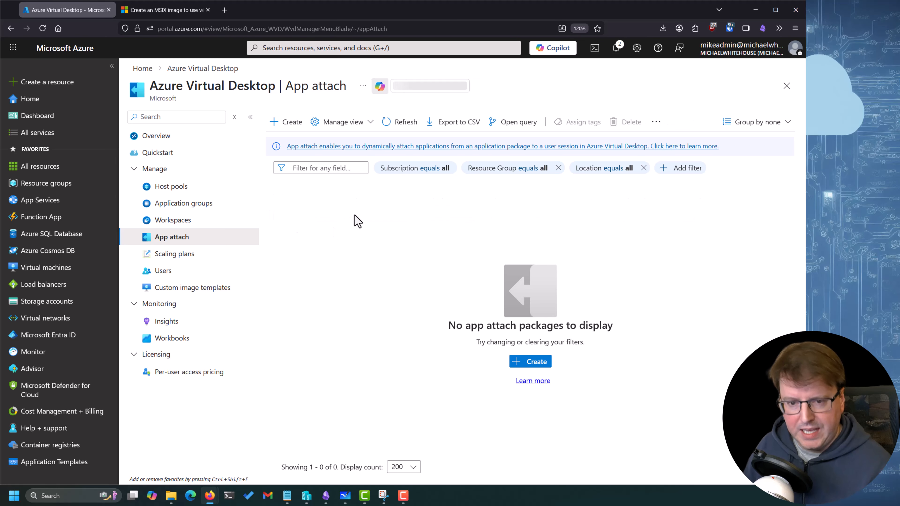
Find the storage accounts service and open the form for creating a new storage account
{"action": "left_click", "coordinate": [361, 49]}
{"action": "type", "text": "stor"}
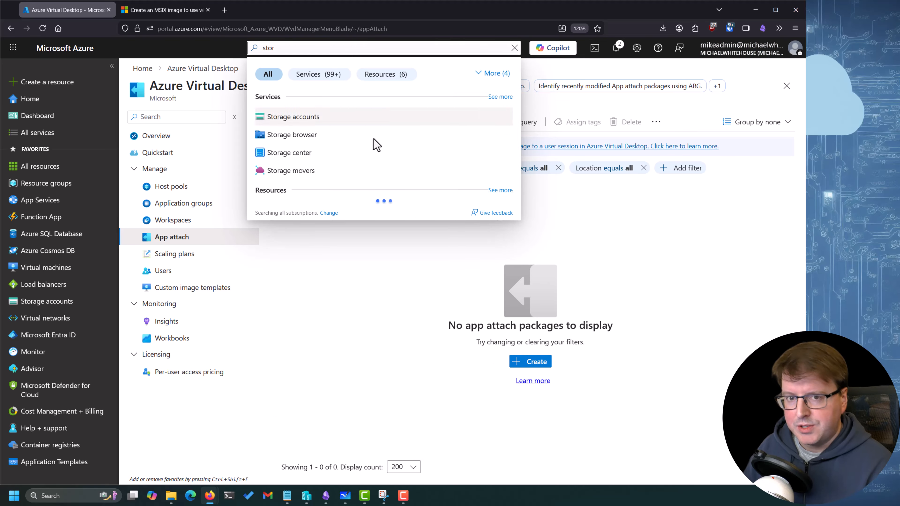
{"action": "left_click", "coordinate": [357, 122]}
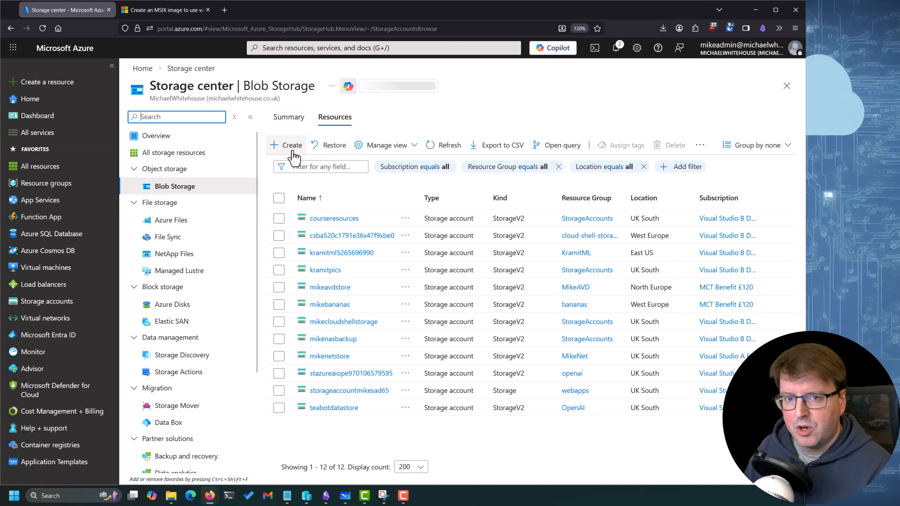
{"action": "left_click", "coordinate": [292, 147]}
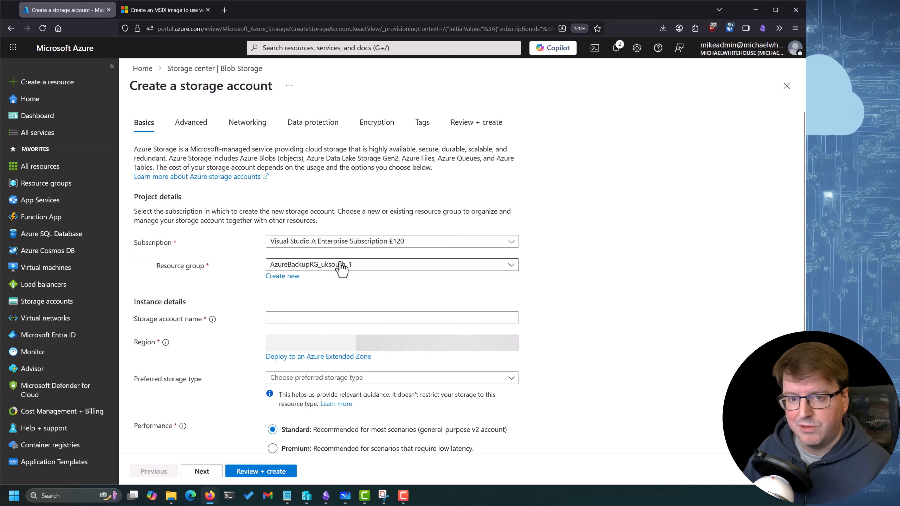
Assign the new storage account to the MikeAVDYoutube resource group and name it youtubeappstore
{"action": "left_click", "coordinate": [342, 265]}
{"action": "left_click", "coordinate": [382, 242]}
{"action": "left_click", "coordinate": [535, 292]}
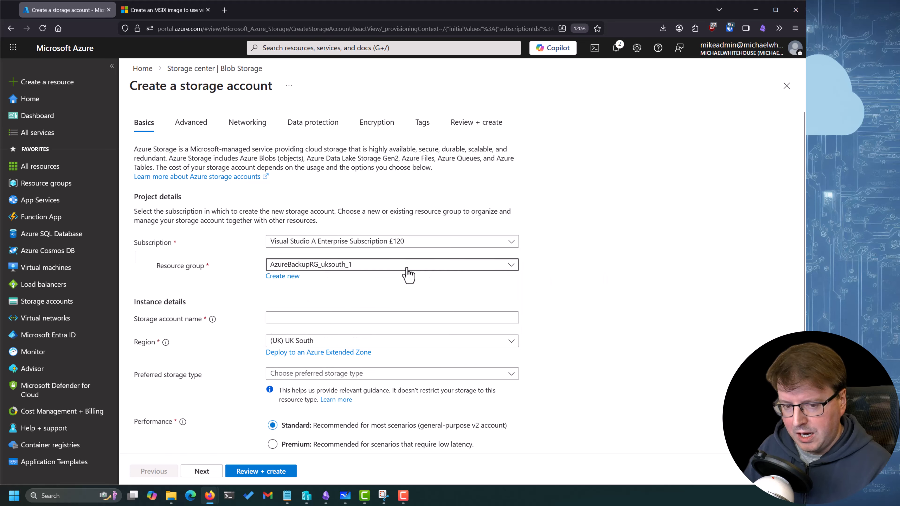
{"action": "left_click", "coordinate": [408, 273]}
{"action": "left_click", "coordinate": [362, 363]}
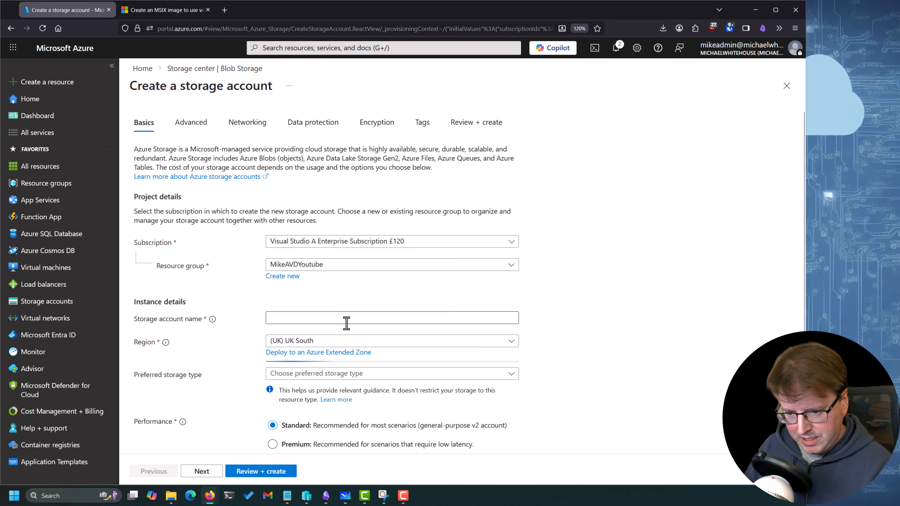
{"action": "left_click", "coordinate": [351, 320]}
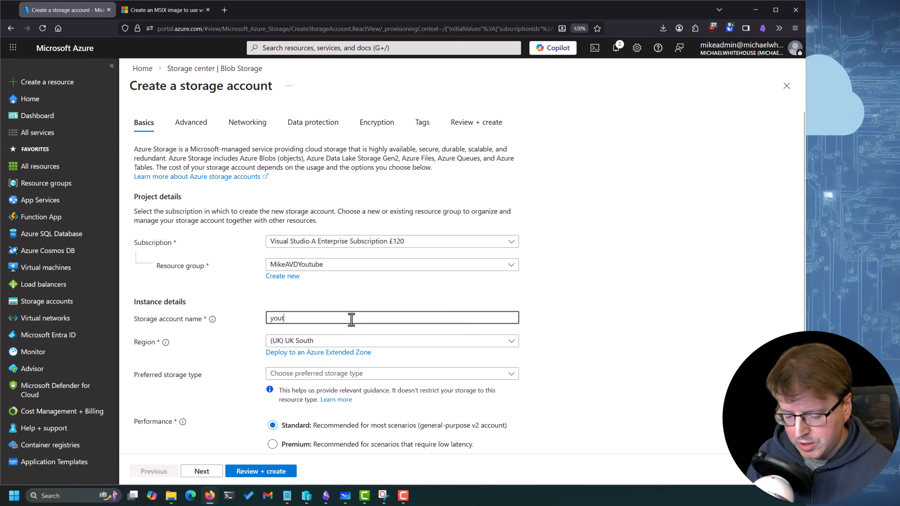
{"action": "type", "text": "youtubeappstore"}
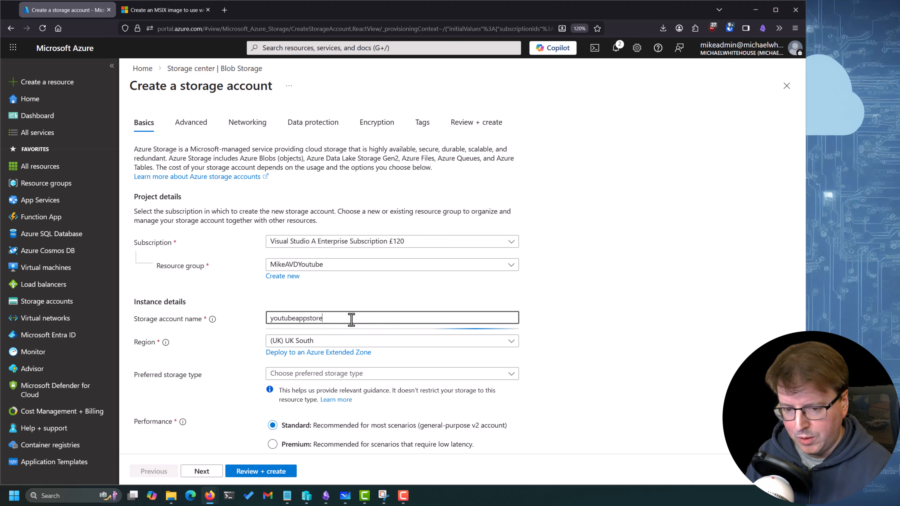
Set the preferred storage type to Azure Files and performance to Premium, keeping Locally-redundant storage (LRS) as the redundancy
{"action": "triple_click", "coordinate": [477, 298]}
{"action": "scroll", "coordinate": [535, 316], "scroll_direction": "down", "scroll_amount": 2}
{"action": "left_click", "coordinate": [321, 293]}
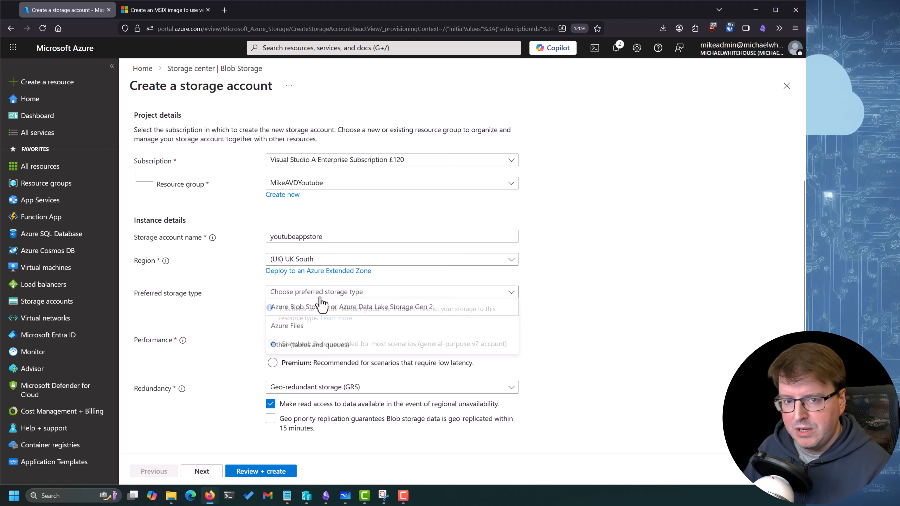
{"action": "left_click", "coordinate": [288, 327]}
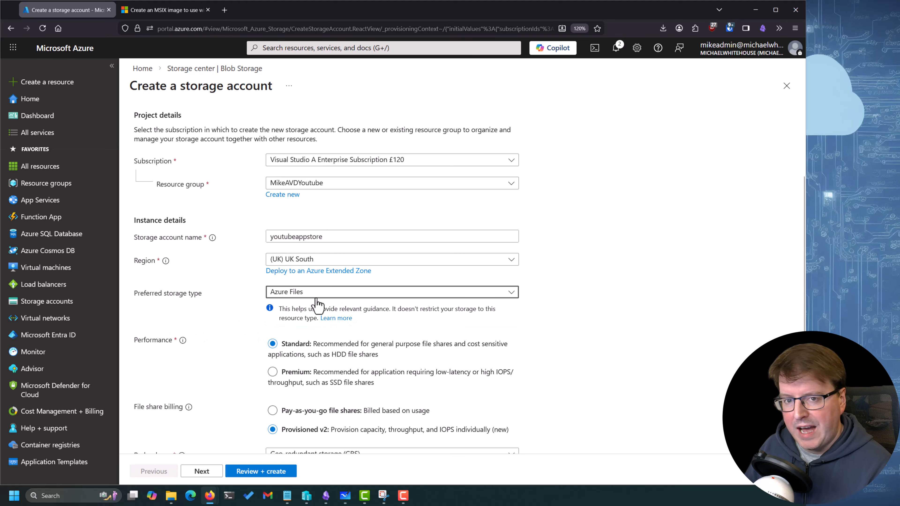
{"action": "scroll", "coordinate": [568, 312], "scroll_direction": "down", "scroll_amount": 1}
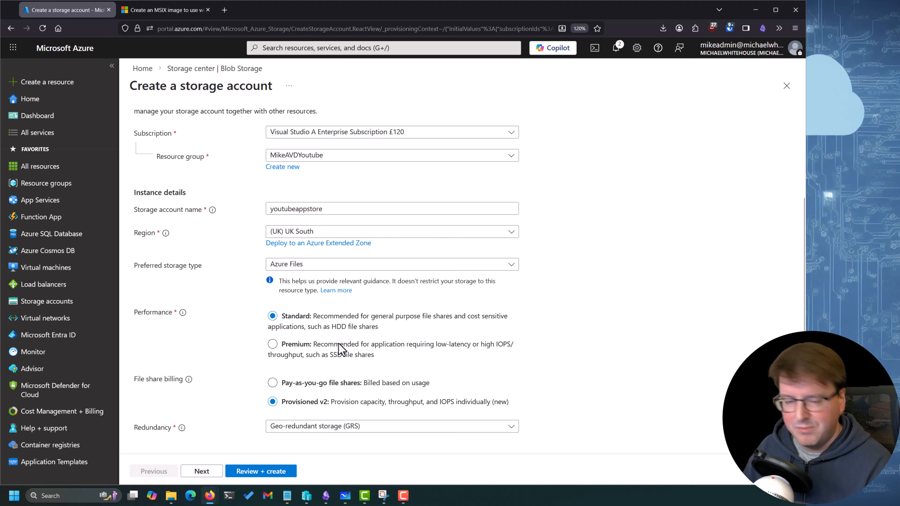
{"action": "left_click", "coordinate": [346, 348]}
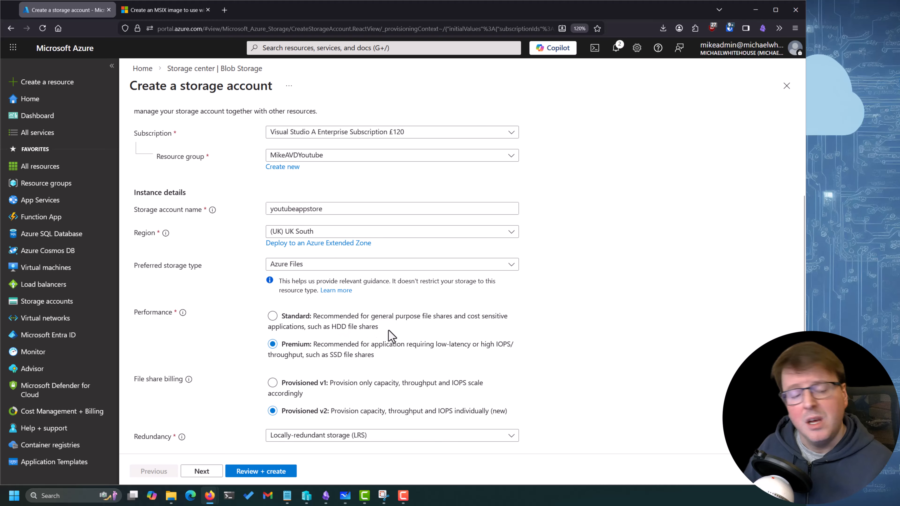
{"action": "scroll", "coordinate": [467, 370], "scroll_direction": "down", "scroll_amount": 1}
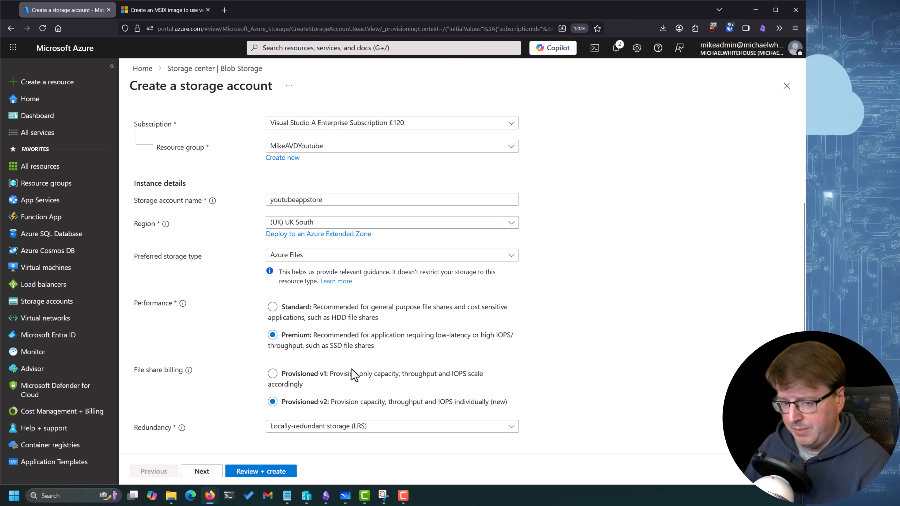
{"action": "left_click", "coordinate": [362, 427]}
{"action": "left_click", "coordinate": [227, 358]}
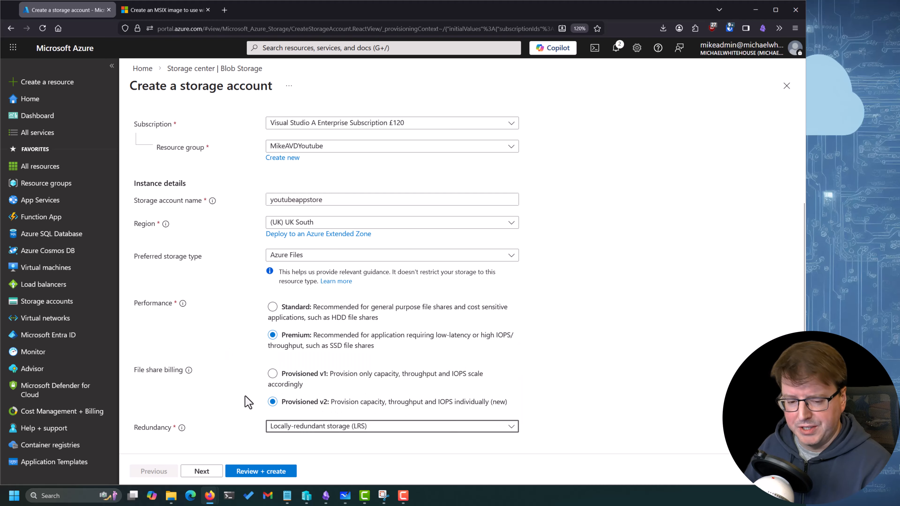
Accept the default advanced, networking, data protection, encryption and tag settings, and create the storage account
{"action": "left_click", "coordinate": [202, 471]}
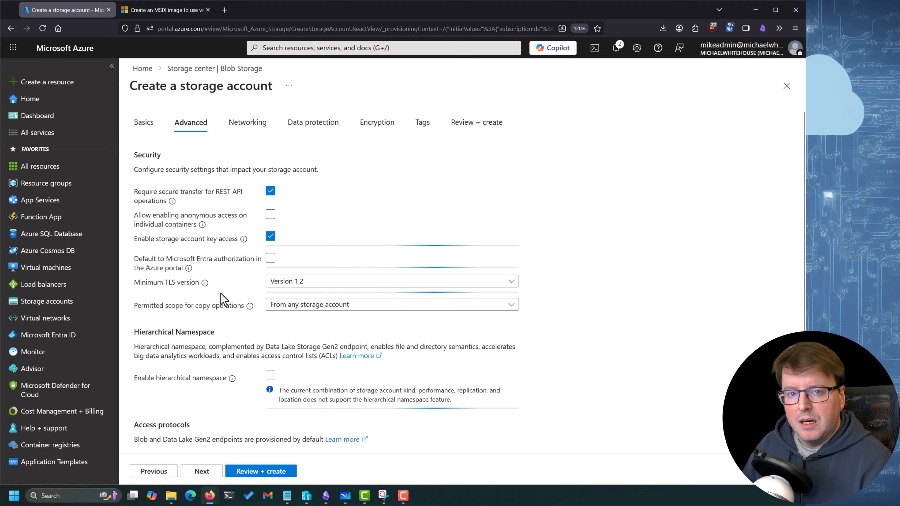
{"action": "left_click", "coordinate": [208, 470]}
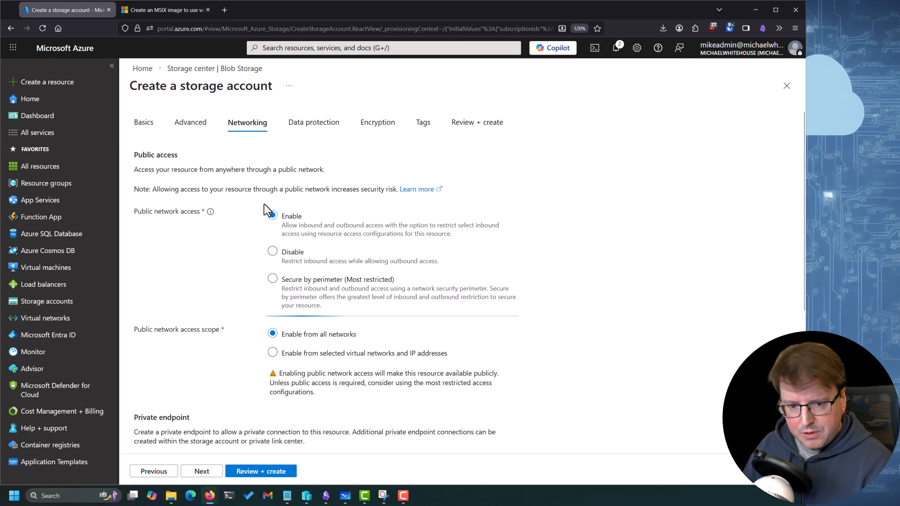
{"action": "left_click", "coordinate": [202, 471]}
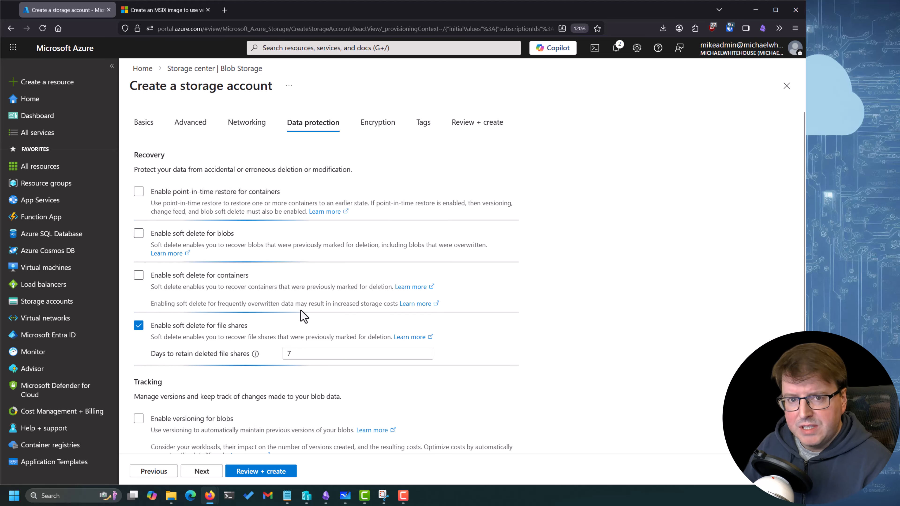
{"action": "left_click", "coordinate": [201, 472]}
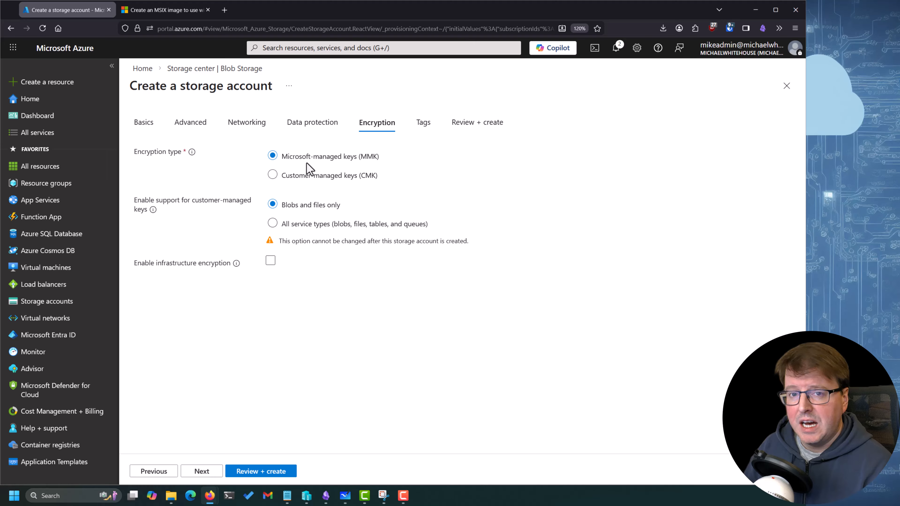
{"action": "left_click", "coordinate": [202, 471]}
{"action": "left_click", "coordinate": [265, 471]}
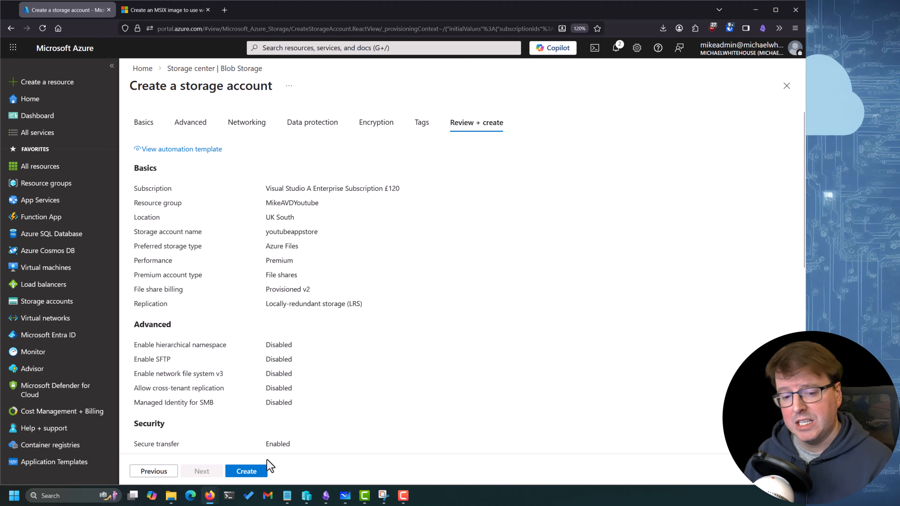
{"action": "left_click", "coordinate": [258, 477]}
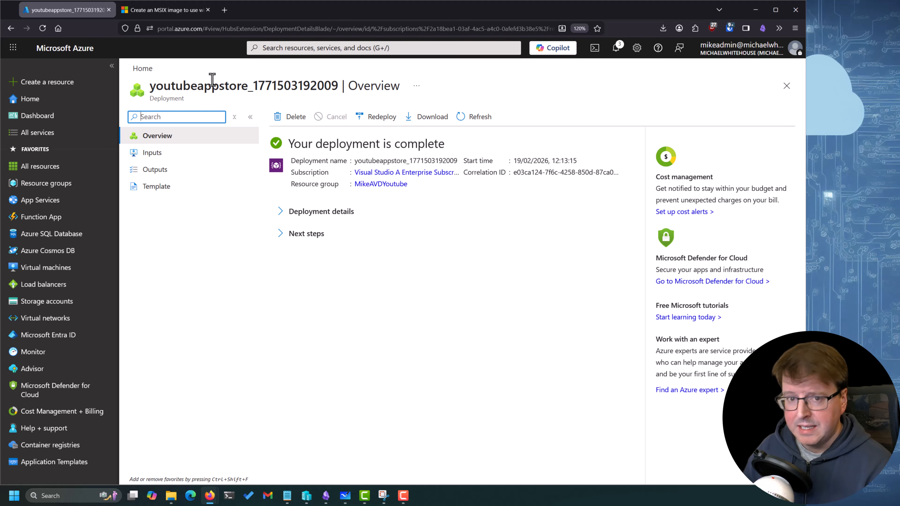
Return to the portal home and open the file shares of the youtubeappstore storage account
{"action": "left_click", "coordinate": [142, 68]}
{"action": "left_click", "coordinate": [229, 236]}
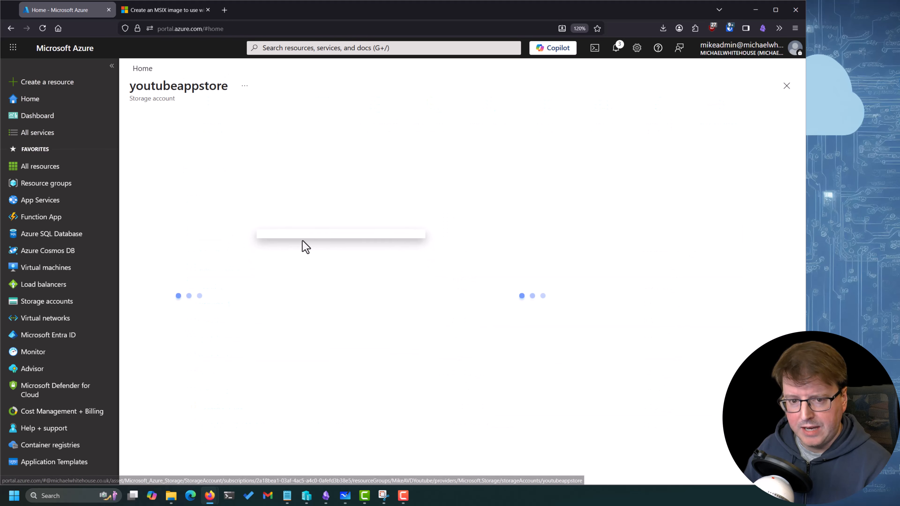
{"action": "left_click", "coordinate": [179, 306]}
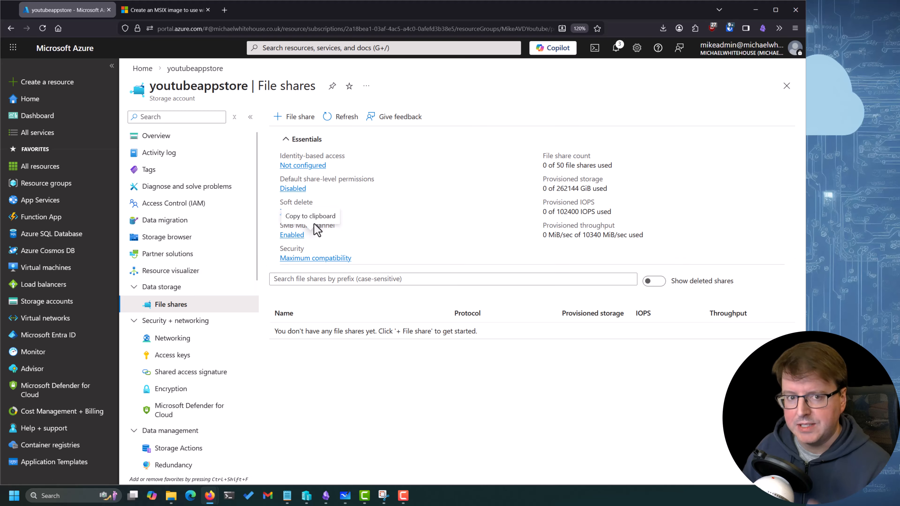
Start a new file share named youtubeapps with the default provisioned storage, and continue to its backup settings
{"action": "left_click", "coordinate": [296, 117]}
{"action": "left_click", "coordinate": [315, 178]}
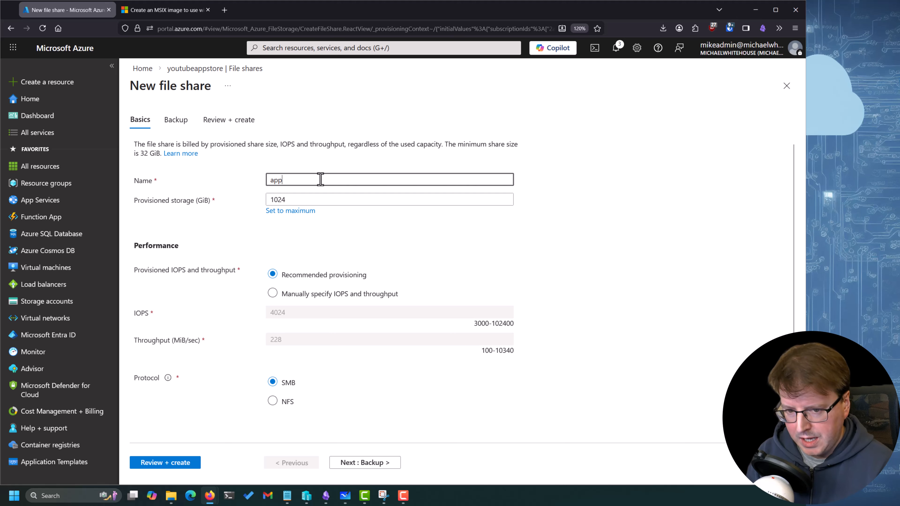
{"action": "type", "text": "youtube"}
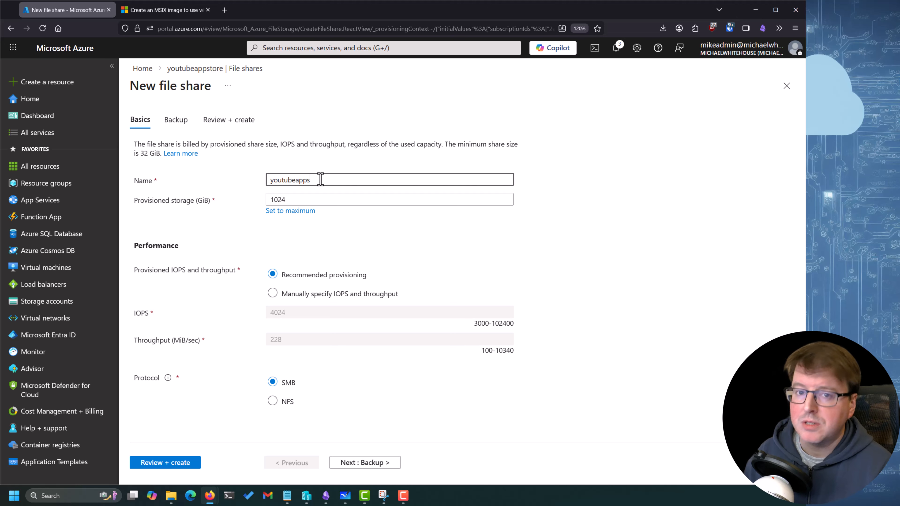
{"action": "left_click", "coordinate": [312, 200]}
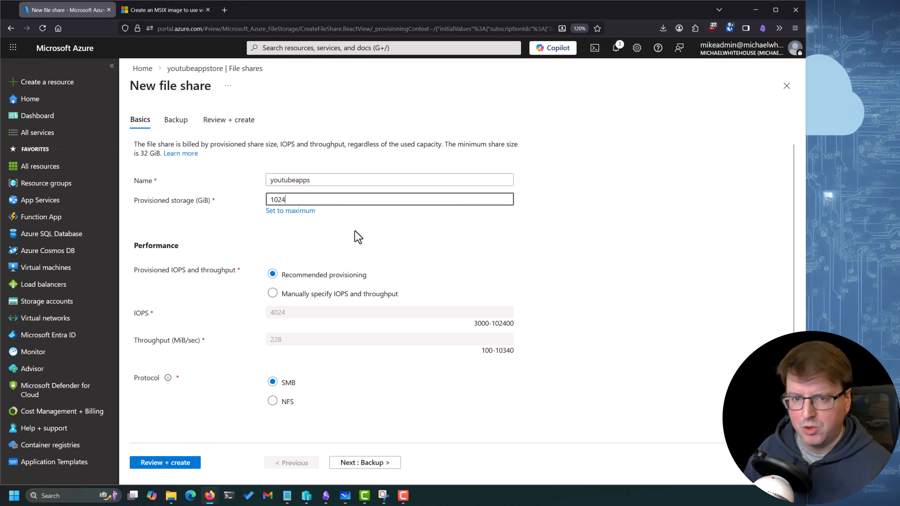
{"action": "left_click", "coordinate": [352, 461]}
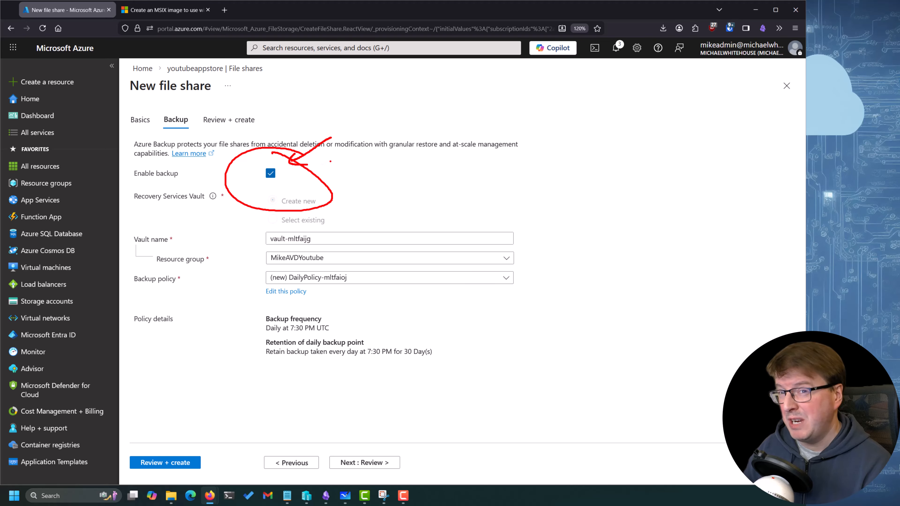
Disable backup for the new file share and create it
{"action": "key", "text": "Escape"}
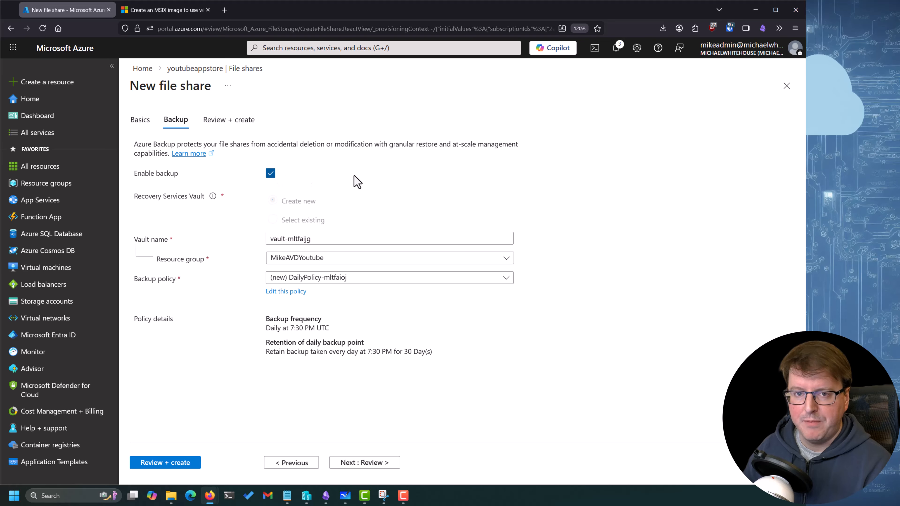
{"action": "left_click", "coordinate": [270, 174]}
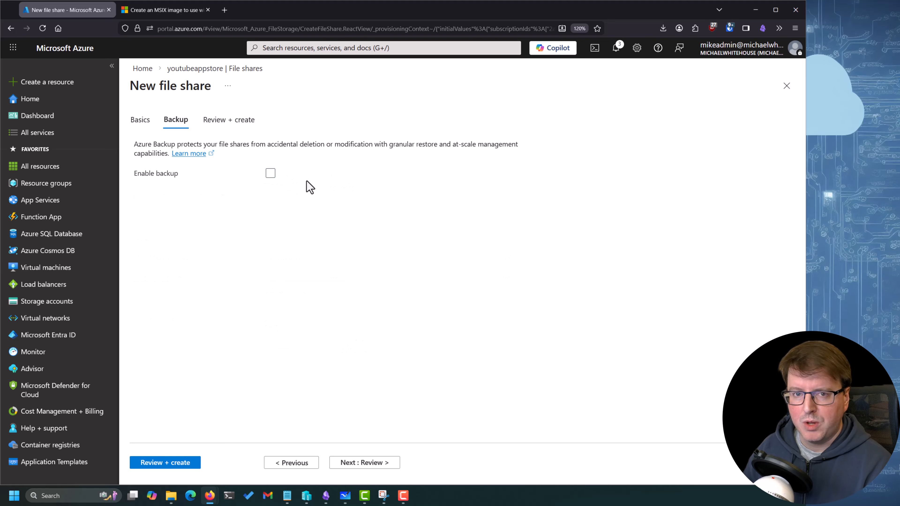
{"action": "left_click", "coordinate": [376, 463]}
{"action": "left_click", "coordinate": [162, 467]}
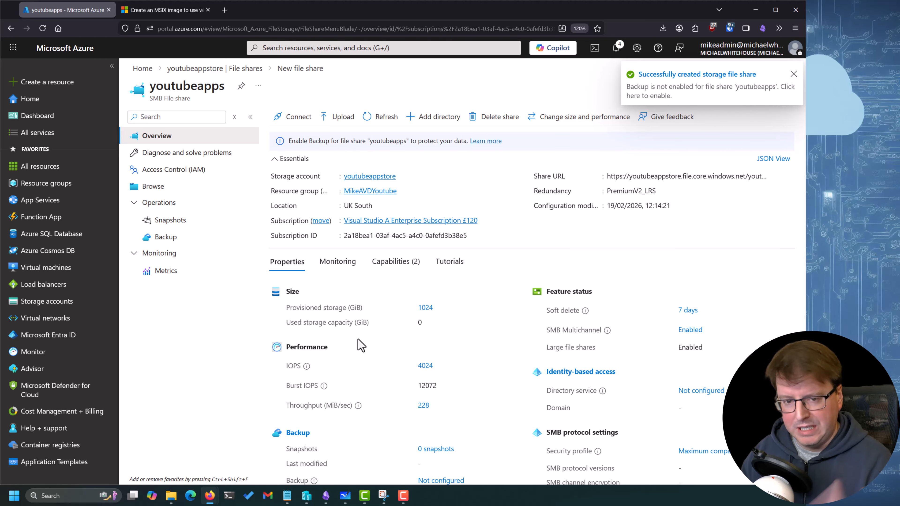
Browse the contents of the youtubeapps file share
{"action": "left_click", "coordinate": [183, 187]}
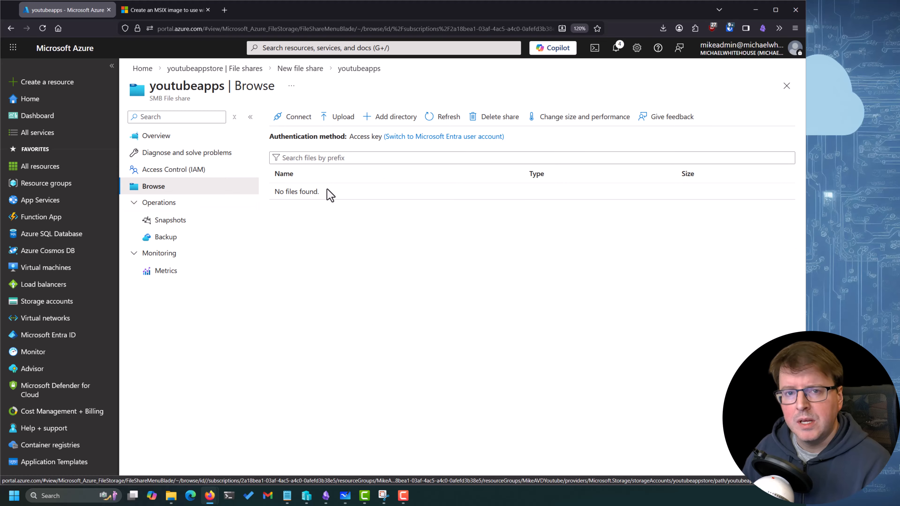
{"action": "left_click_drag", "start_coordinate": [150, 85], "coordinate": [227, 88]}
{"action": "left_click", "coordinate": [342, 213]}
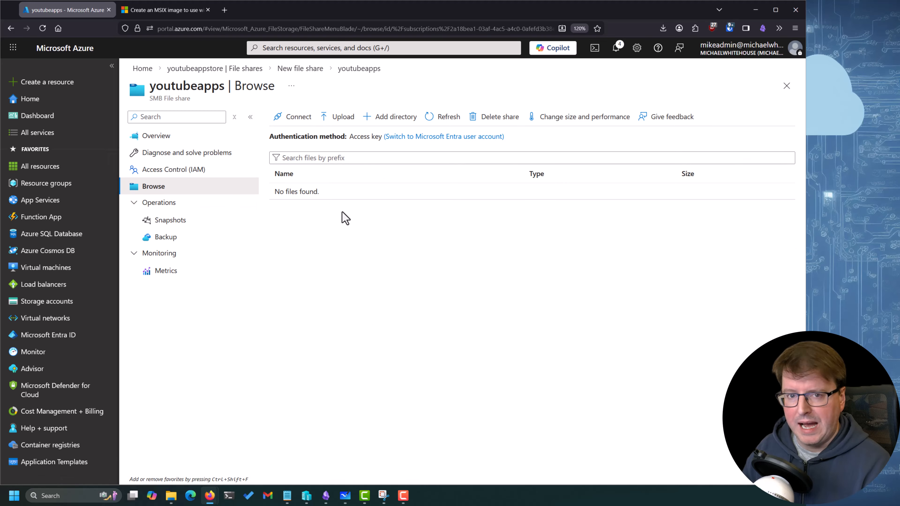
Open the Azure role assignments of the youtube-1 virtual machine's system-assigned managed identity
{"action": "left_click", "coordinate": [235, 71]}
{"action": "left_click", "coordinate": [142, 69]}
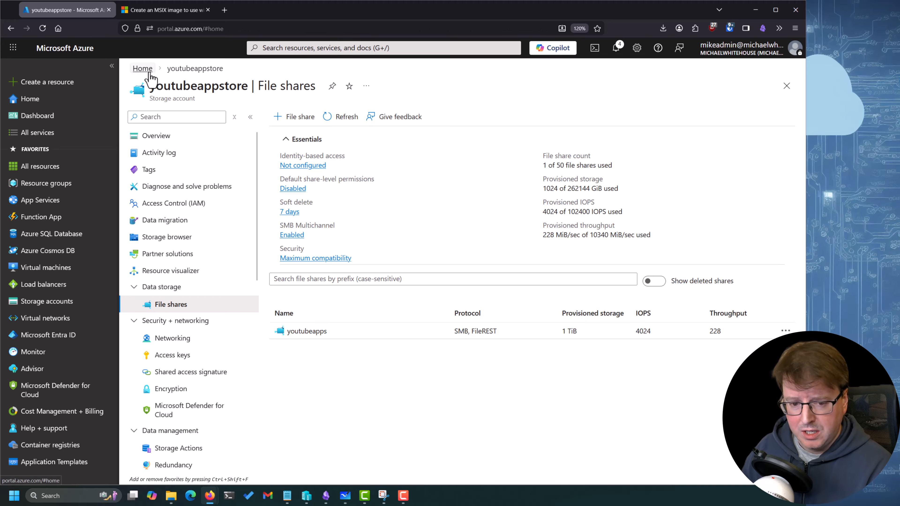
{"action": "left_click", "coordinate": [225, 304]}
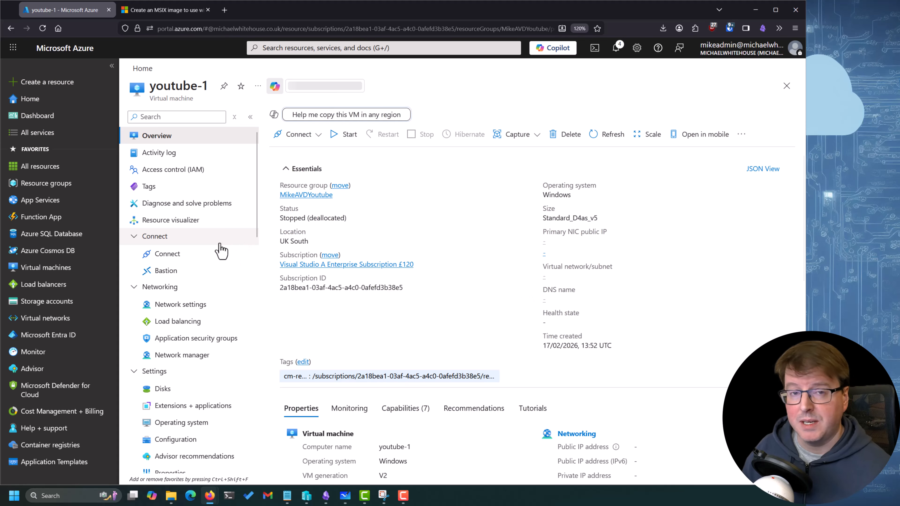
{"action": "scroll", "coordinate": [178, 269], "scroll_direction": "down", "scroll_amount": 5}
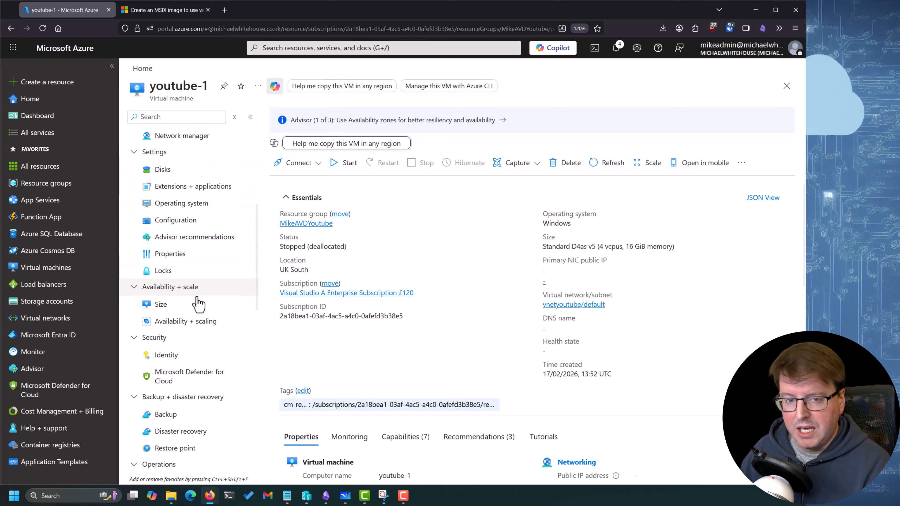
{"action": "left_click", "coordinate": [193, 359]}
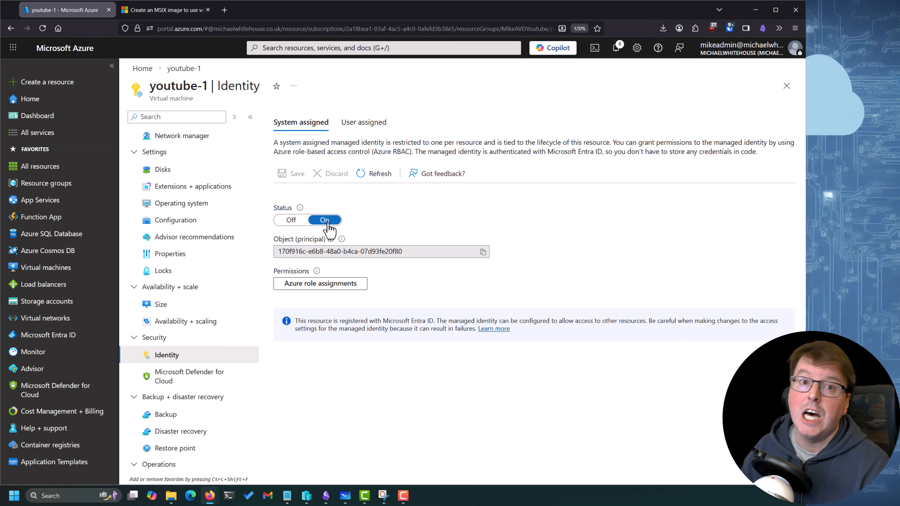
{"action": "left_click", "coordinate": [346, 288]}
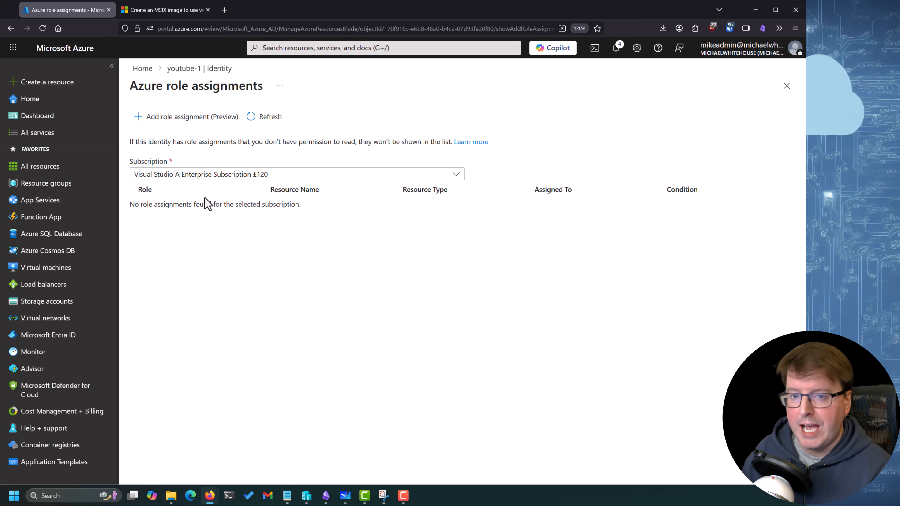
Start adding a role assignment with Storage as the scope and youtubeappstore as the resource
{"action": "left_click", "coordinate": [199, 117]}
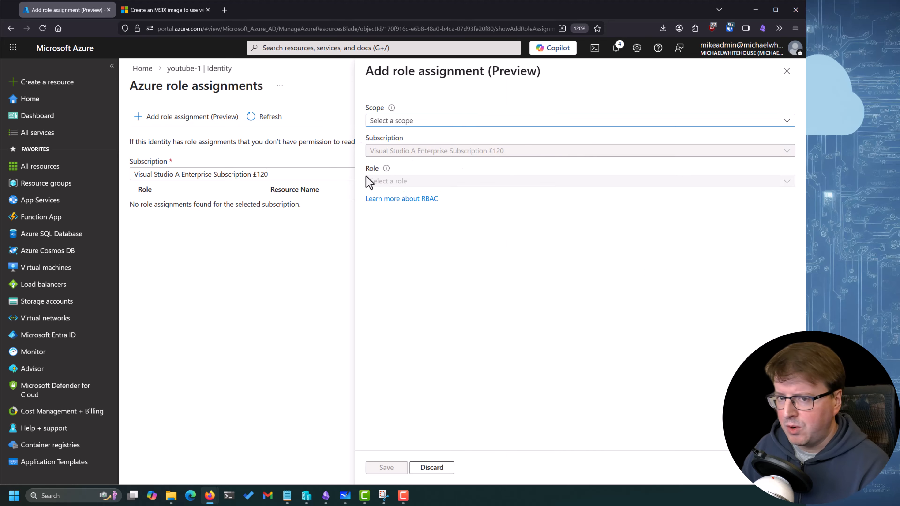
{"action": "left_click", "coordinate": [443, 122]}
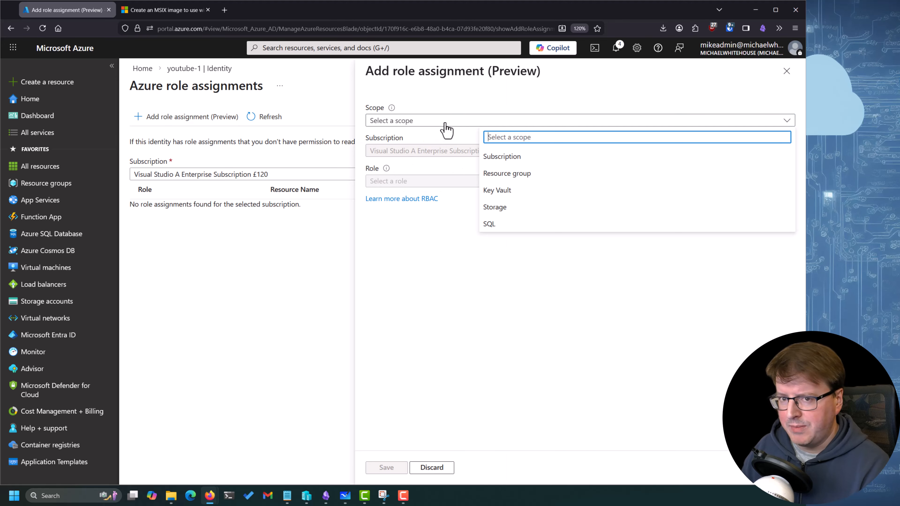
{"action": "left_click", "coordinate": [521, 209]}
{"action": "left_click", "coordinate": [449, 182]}
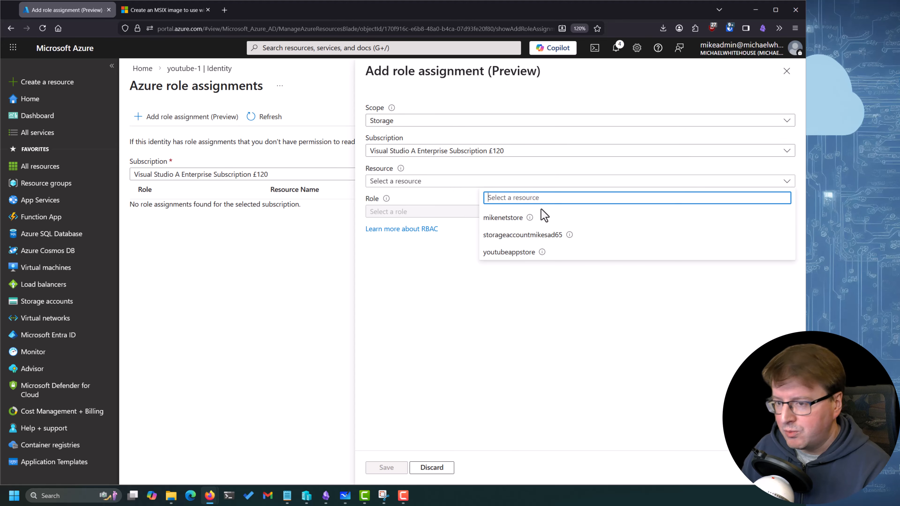
{"action": "left_click", "coordinate": [514, 252]}
Assign the Storage File Data SMB Share Contributor role, save it, and refresh the list of role assignments
{"action": "left_click", "coordinate": [444, 215]}
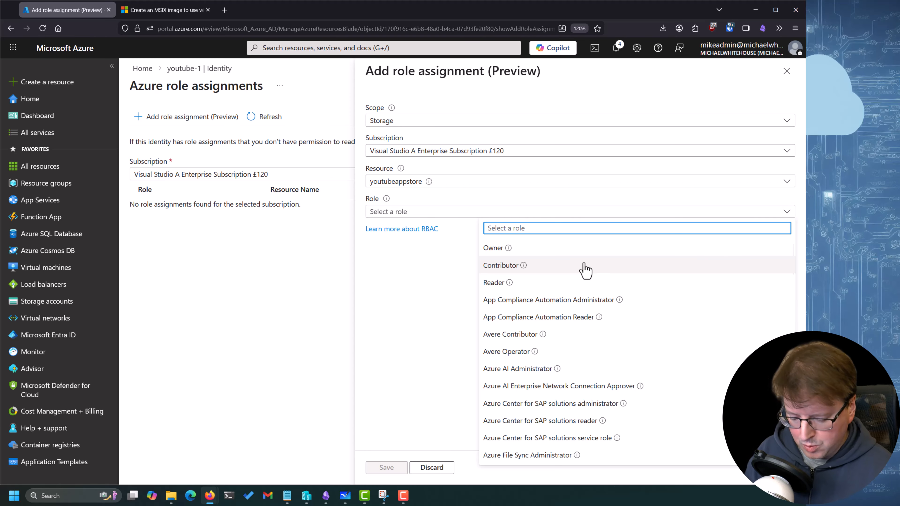
{"action": "type", "text": "smb"}
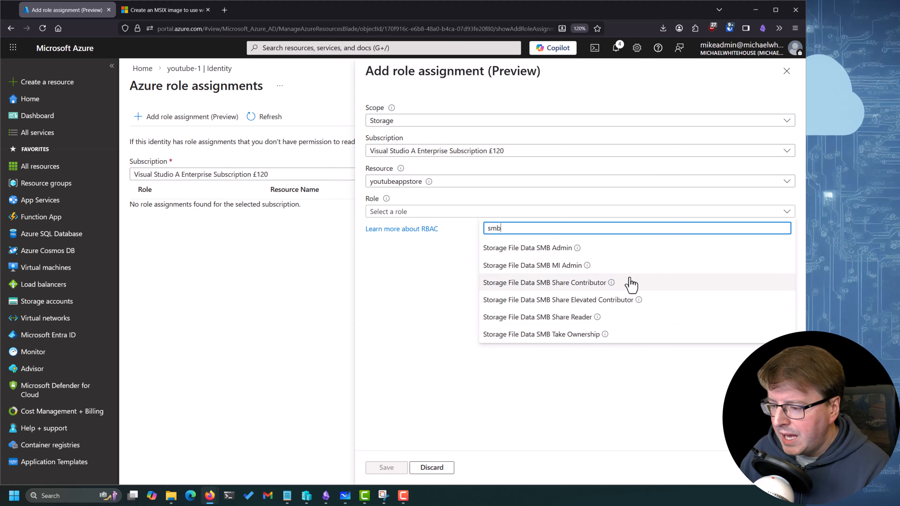
{"action": "left_click", "coordinate": [577, 290]}
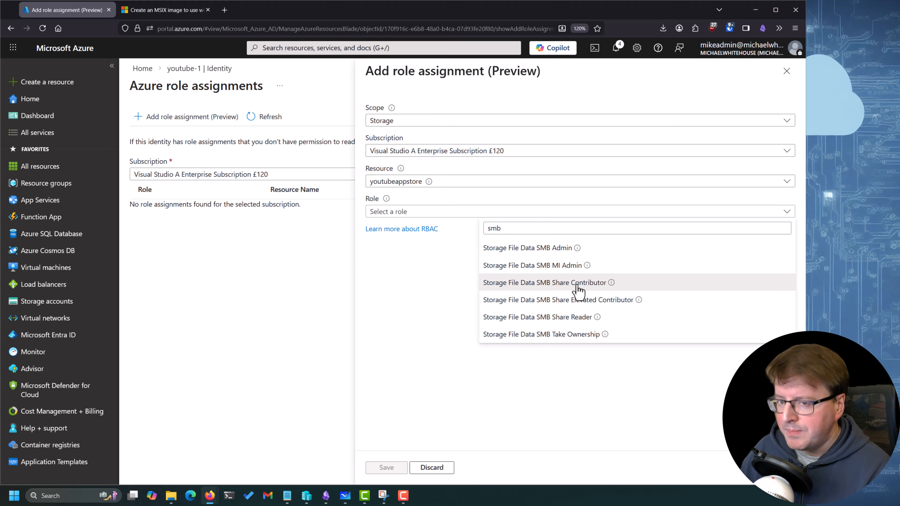
{"action": "left_click", "coordinate": [386, 468]}
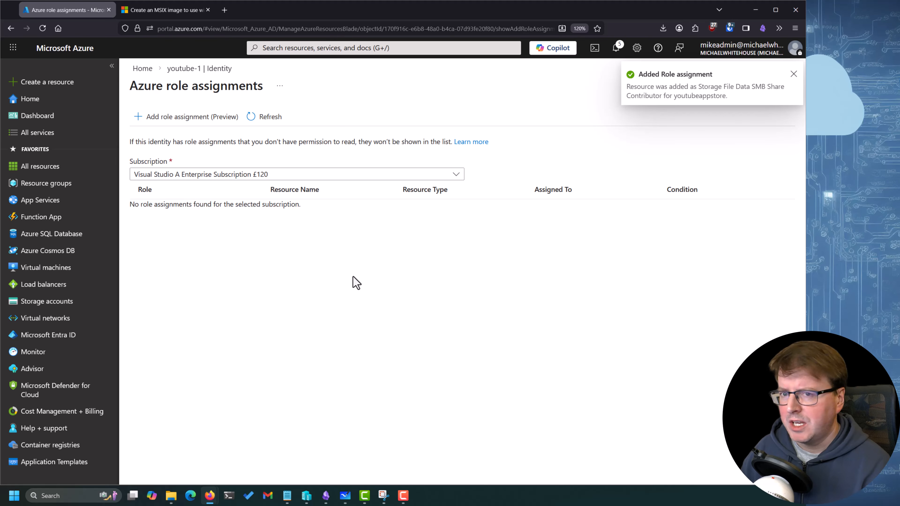
{"action": "left_click", "coordinate": [250, 119]}
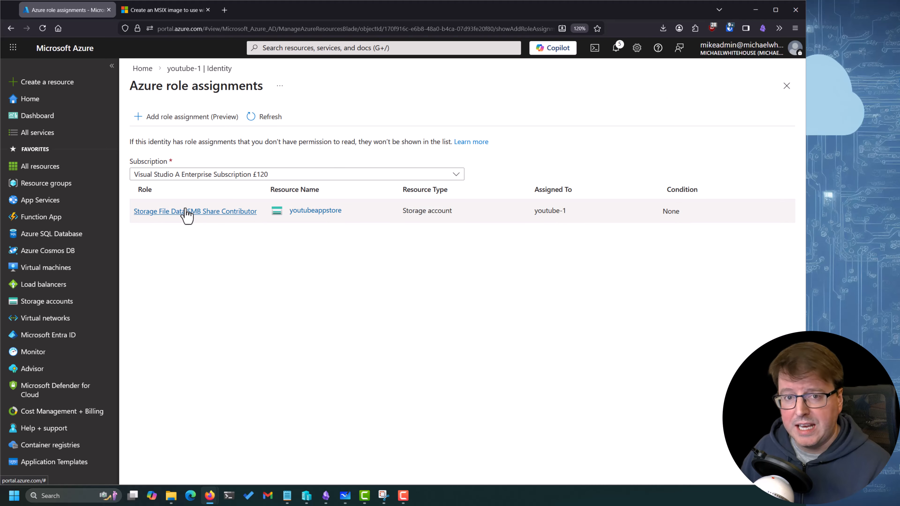
Return to the Azure portal home, and switch to Microsoft Whiteboard to review the Excel to MSIX to VHDX part of the diagram
{"action": "left_click", "coordinate": [183, 69]}
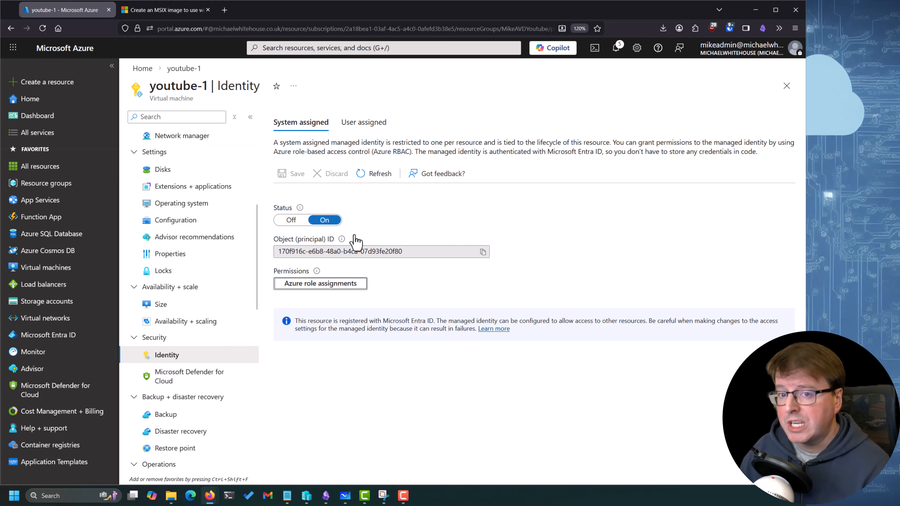
{"action": "left_click", "coordinate": [142, 68]}
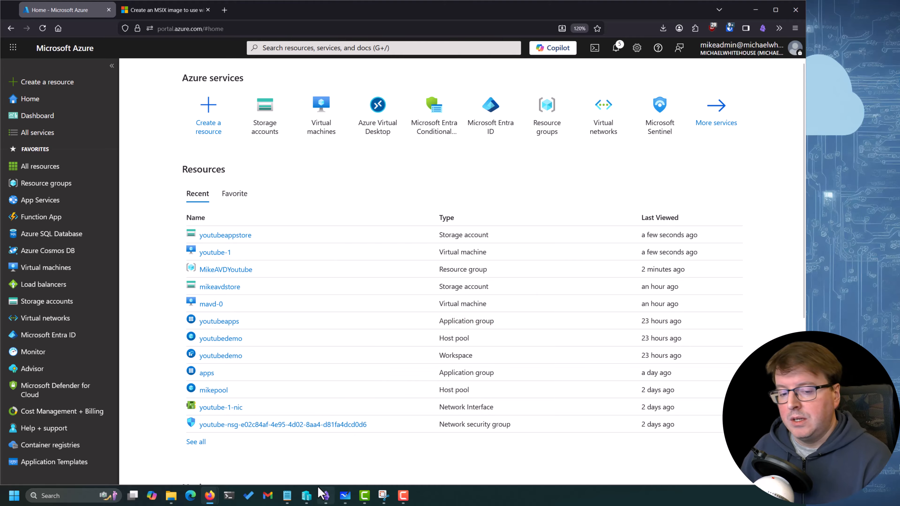
{"action": "left_click", "coordinate": [345, 496]}
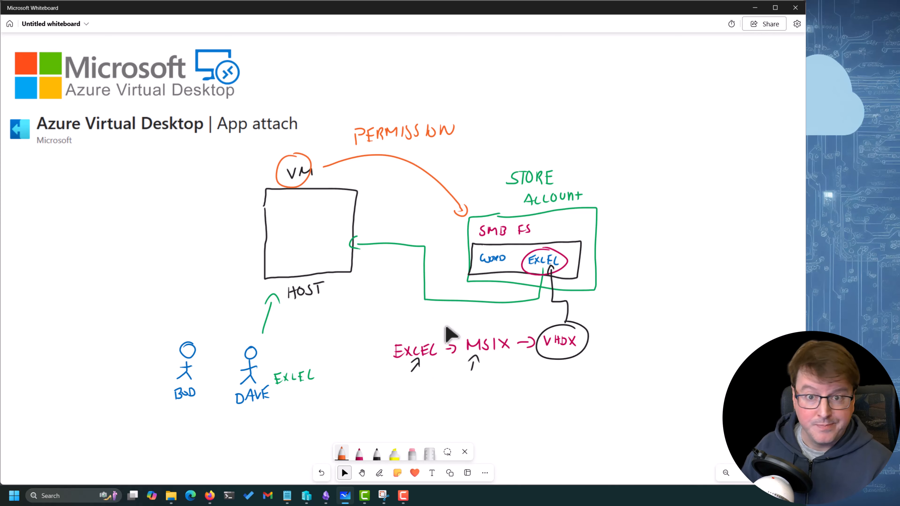
{"action": "left_click", "coordinate": [484, 350]}
{"action": "left_click", "coordinate": [512, 363]}
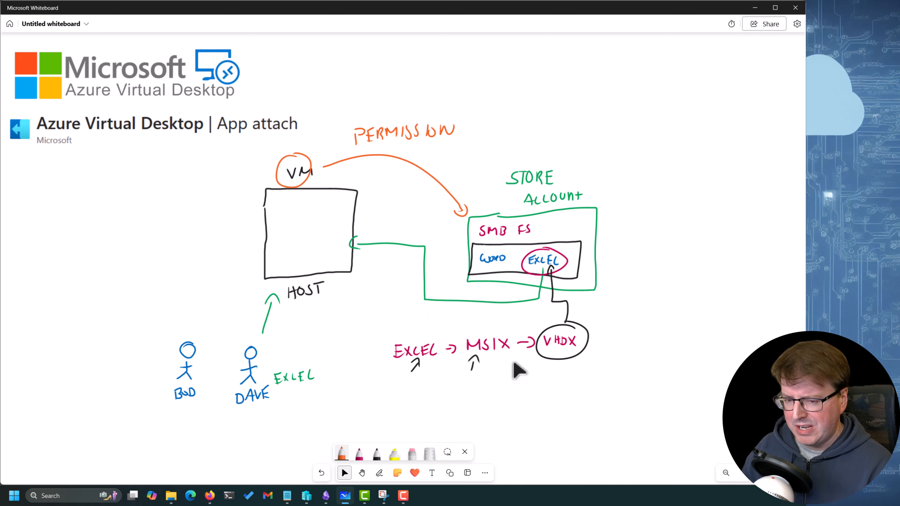
{"action": "left_click", "coordinate": [506, 349]}
{"action": "left_click", "coordinate": [514, 376]}
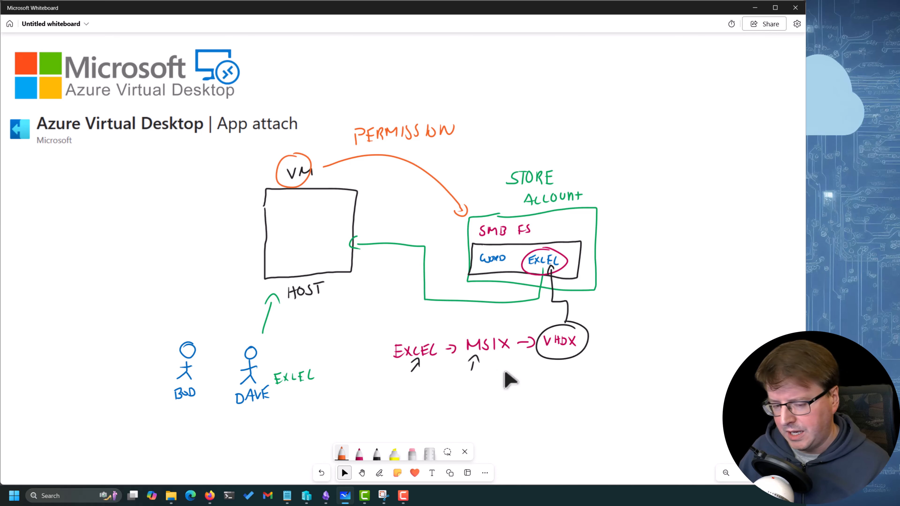
Switch to the AZ140-Notes repository on GitHub, download winget-msix-installers-deduped.xlsx and open it in Excel
{"action": "mouse_move", "coordinate": [211, 495]}
{"action": "left_click", "coordinate": [194, 460]}
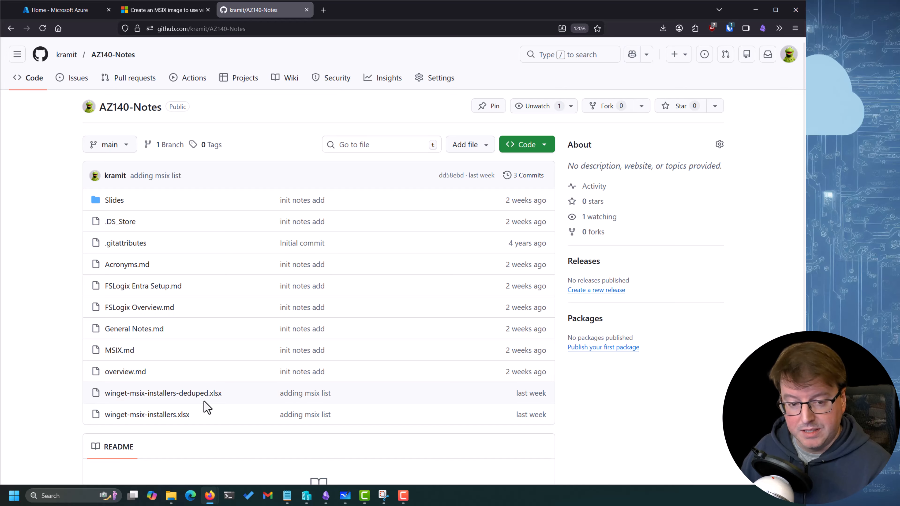
{"action": "left_click", "coordinate": [209, 394]}
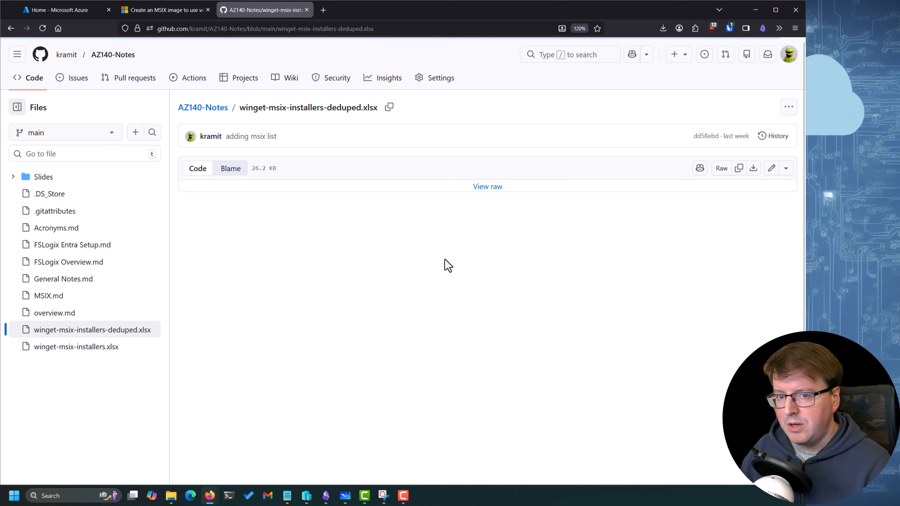
{"action": "left_click", "coordinate": [491, 188]}
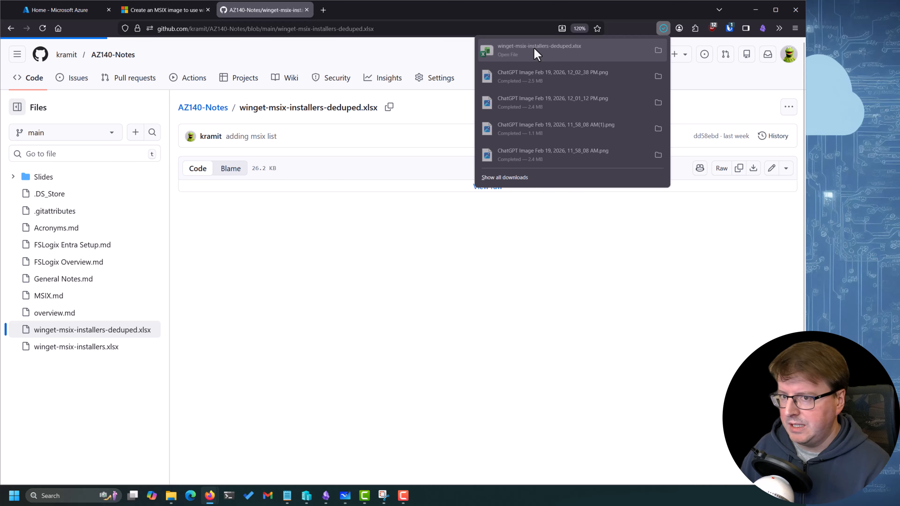
{"action": "left_click", "coordinate": [587, 53]}
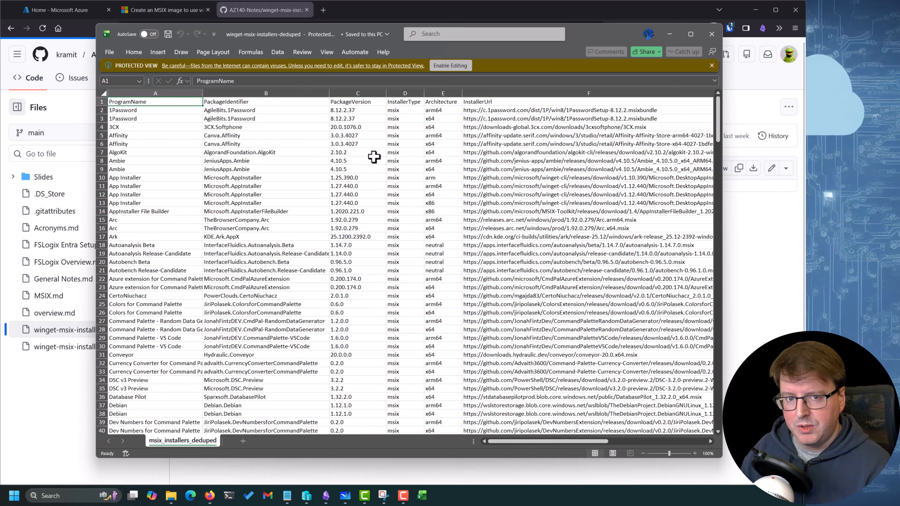
Look across the MSIX installer list to its Source column and select the link in row 21
{"action": "left_click_drag", "start_coordinate": [718, 120], "coordinate": [673, 116]}
{"action": "left_click_drag", "start_coordinate": [564, 443], "coordinate": [665, 438]}
{"action": "left_click", "coordinate": [594, 270]}
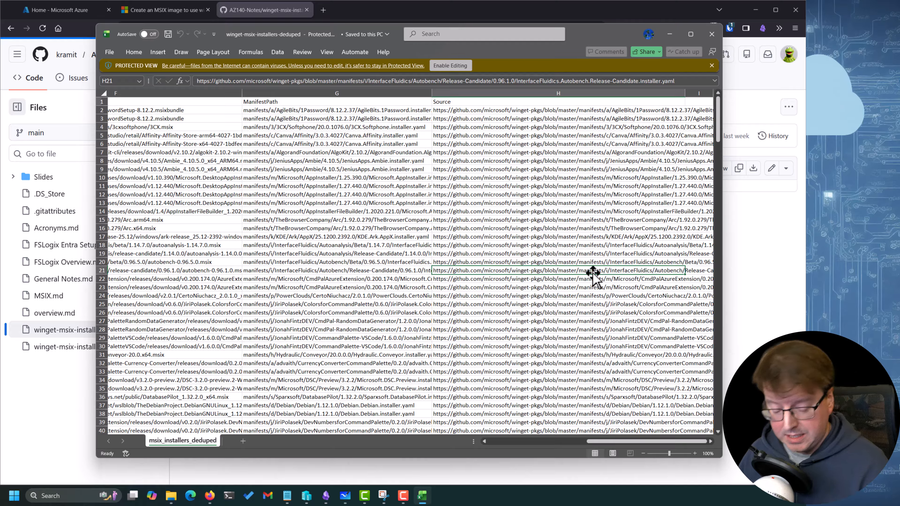
{"action": "key", "text": "super"}
{"action": "type", "text": "t"}
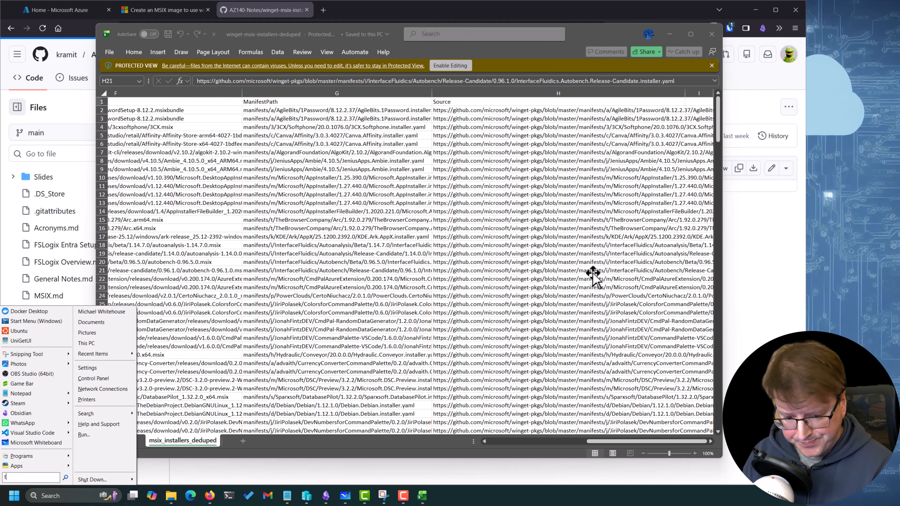
{"action": "type", "text": "ier"}
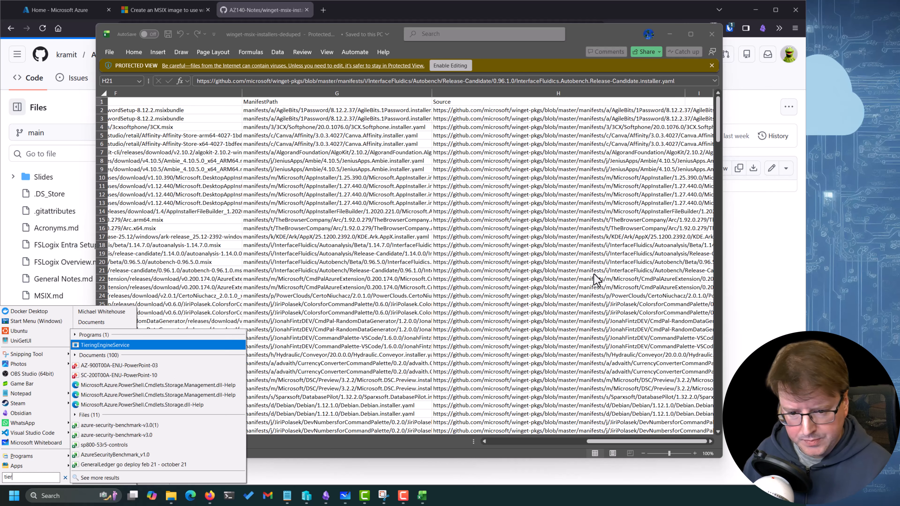
Open a PowerShell terminal, run winget to view its available commands, and close the terminal
{"action": "left_click", "coordinate": [231, 499]}
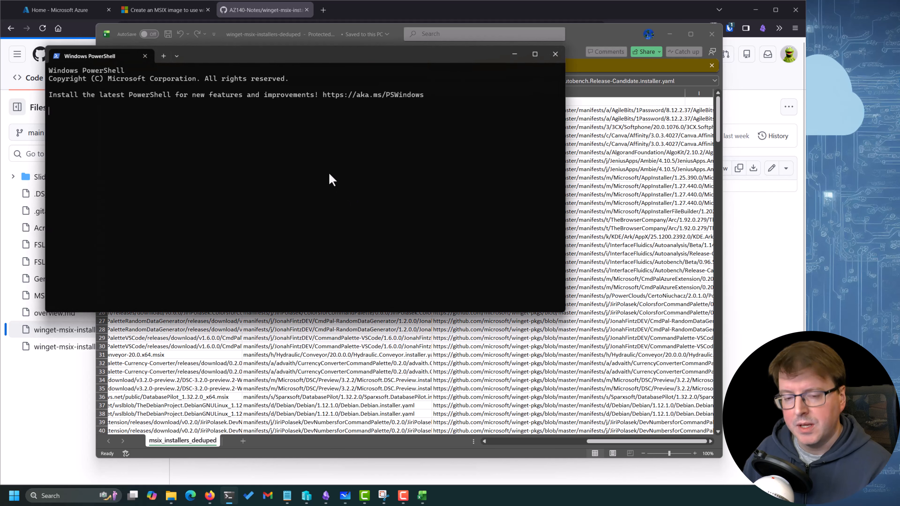
{"action": "key", "text": "Return"}
{"action": "key", "text": "Return"}
{"action": "key", "text": "Return"}
{"action": "type", "text": "wignet"}
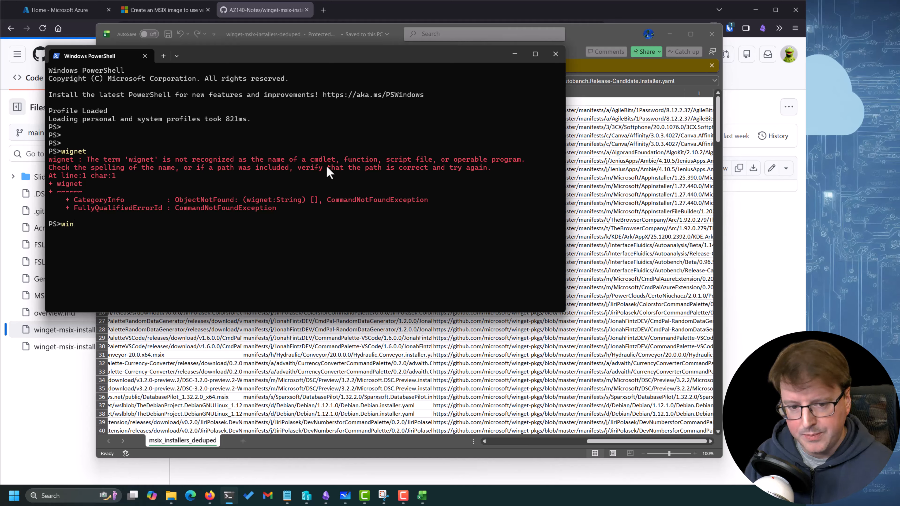
{"action": "key", "text": "Return"}
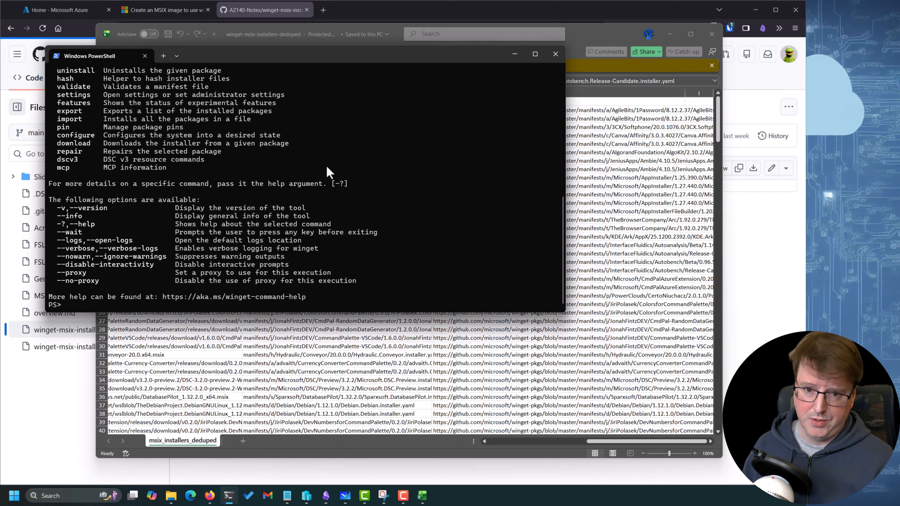
{"action": "left_click", "coordinate": [556, 54]}
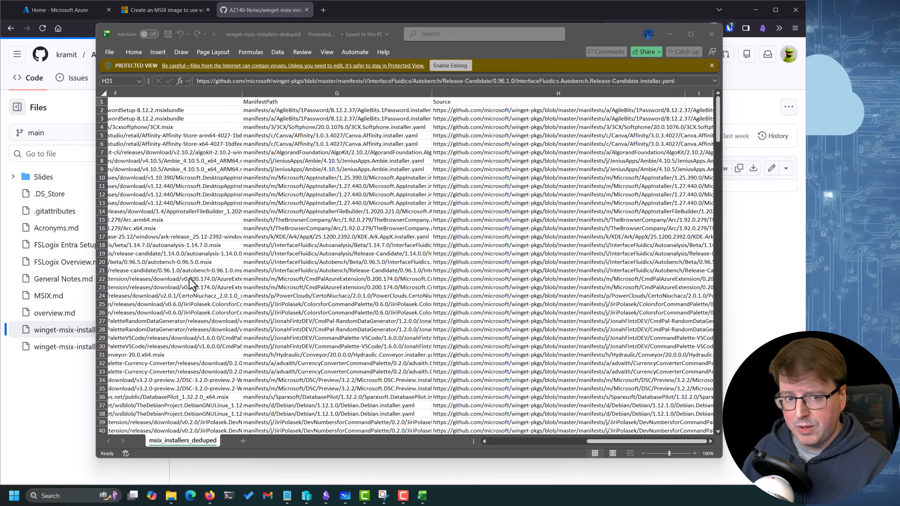
Browse the MSIX installer list for the Mozilla Firefox (MSIX) entries and examine the Source link for Firefox Nightly
{"action": "left_click", "coordinate": [560, 441]}
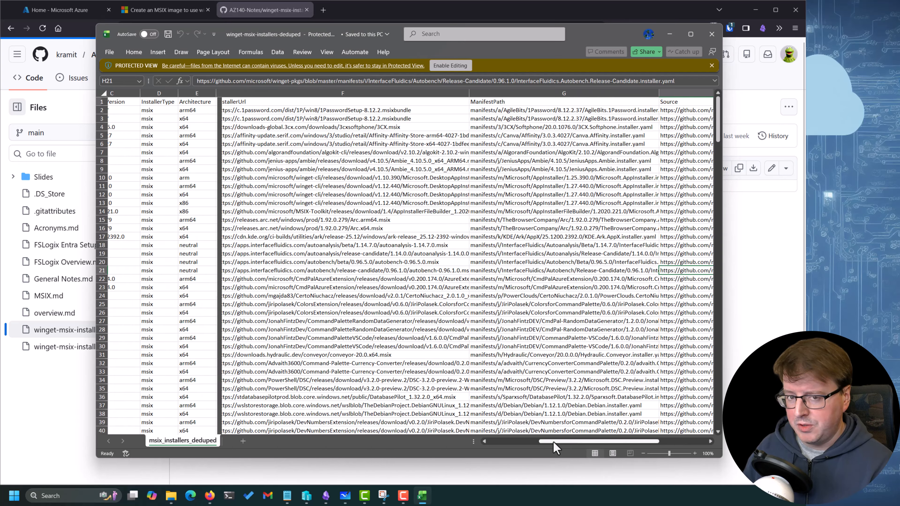
{"action": "left_click", "coordinate": [163, 318]}
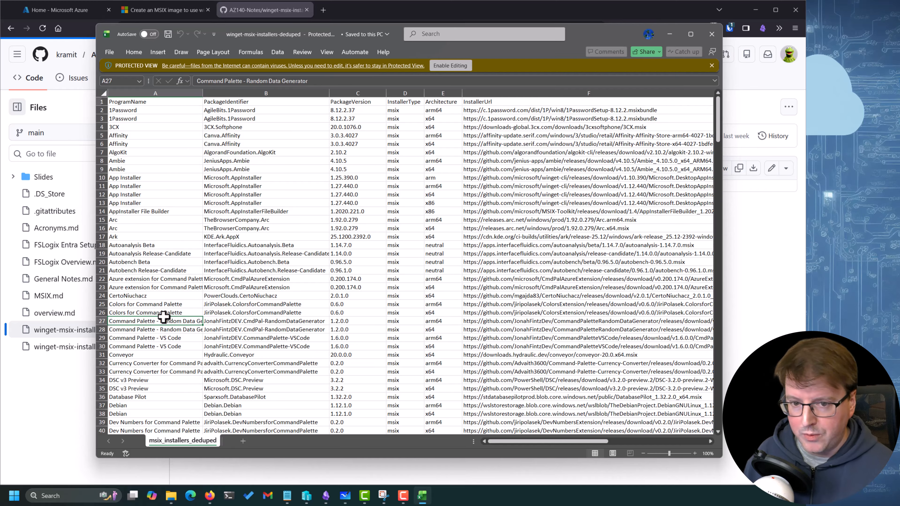
{"action": "scroll", "coordinate": [163, 317], "scroll_direction": "down", "scroll_amount": 20}
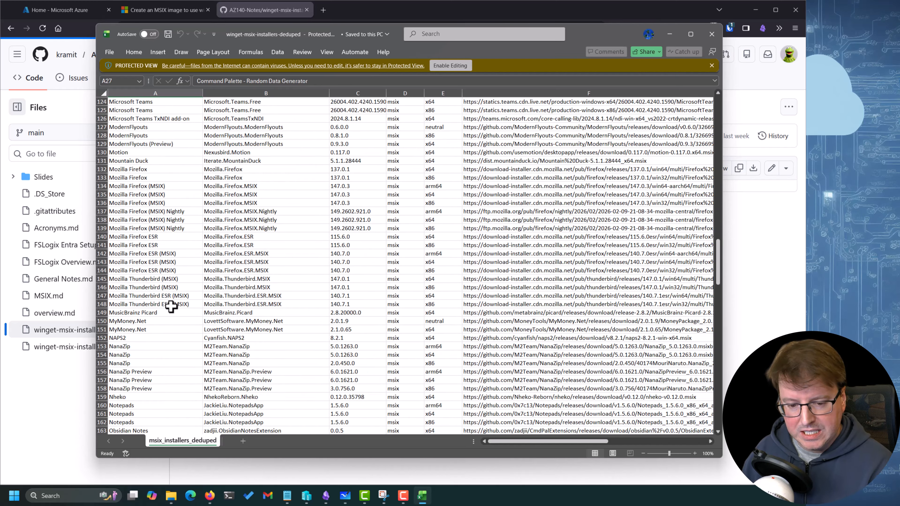
{"action": "scroll", "coordinate": [166, 284], "scroll_direction": "down", "scroll_amount": 3}
{"action": "scroll", "coordinate": [163, 263], "scroll_direction": "up", "scroll_amount": 4}
{"action": "left_click", "coordinate": [175, 231]}
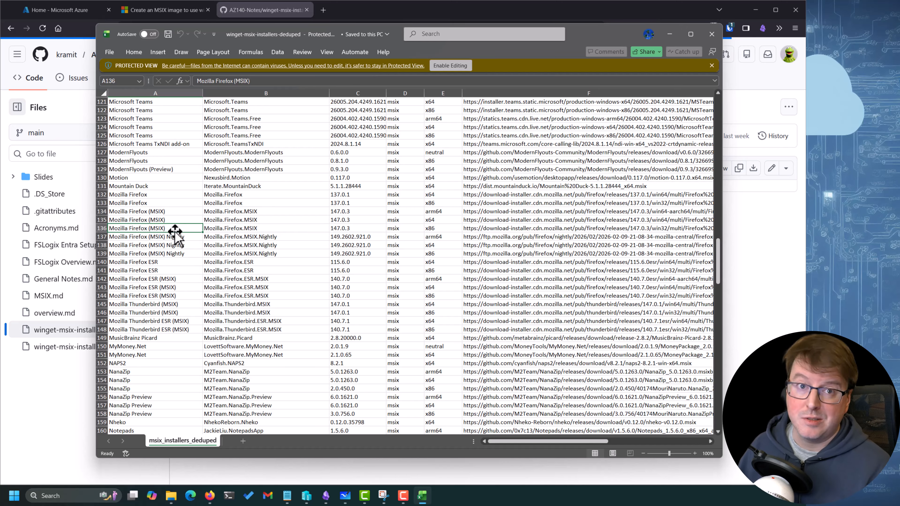
{"action": "left_click_drag", "start_coordinate": [566, 441], "coordinate": [665, 443]}
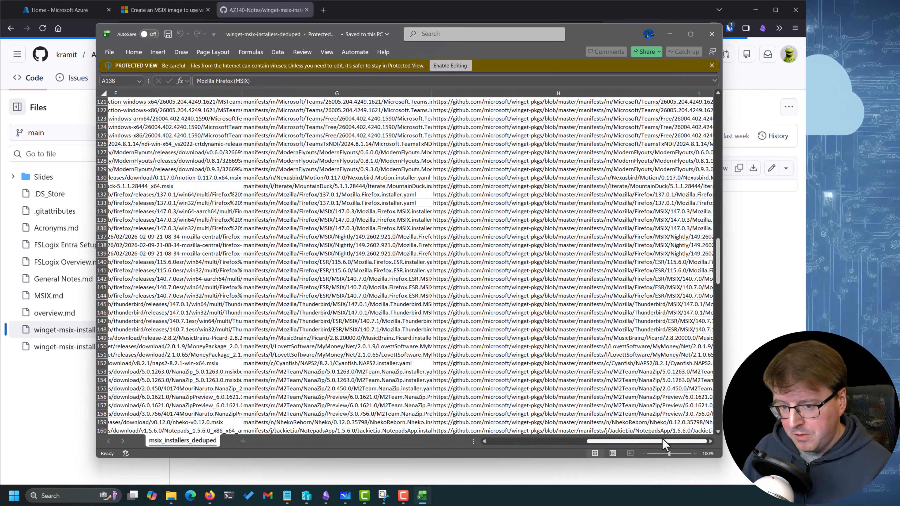
{"action": "left_click", "coordinate": [578, 237]}
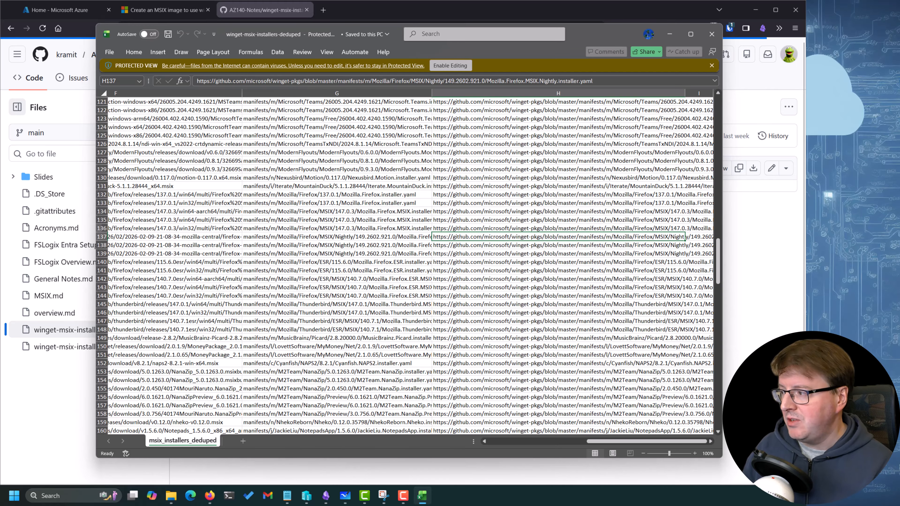
Bring the C:\MSIX folder over the workbook, inspect the Firefox Setup 140.0 and Thunderbird Setup 147.0 packages, and widen and reposition the window
{"action": "left_click_drag", "start_coordinate": [899, 309], "coordinate": [249, 110]}
{"action": "left_click", "coordinate": [252, 177]}
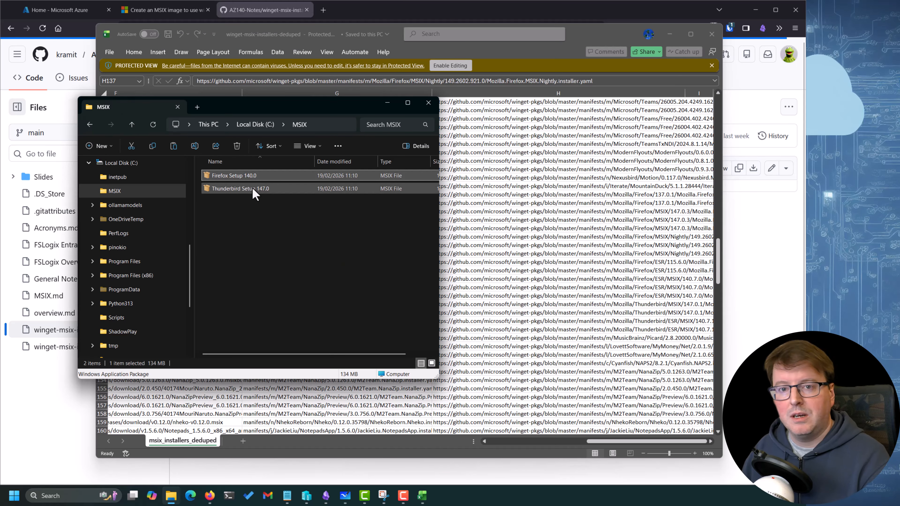
{"action": "left_click", "coordinate": [253, 189]}
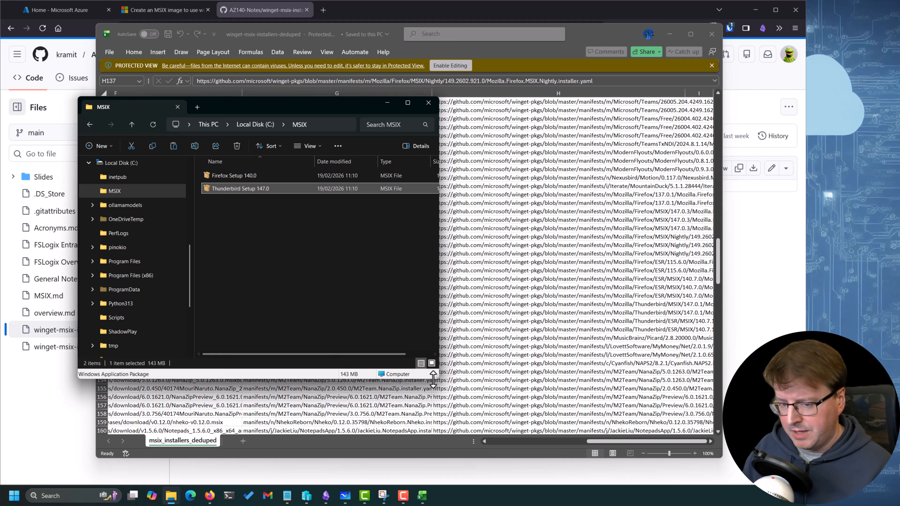
{"action": "left_click_drag", "start_coordinate": [440, 378], "coordinate": [486, 367]}
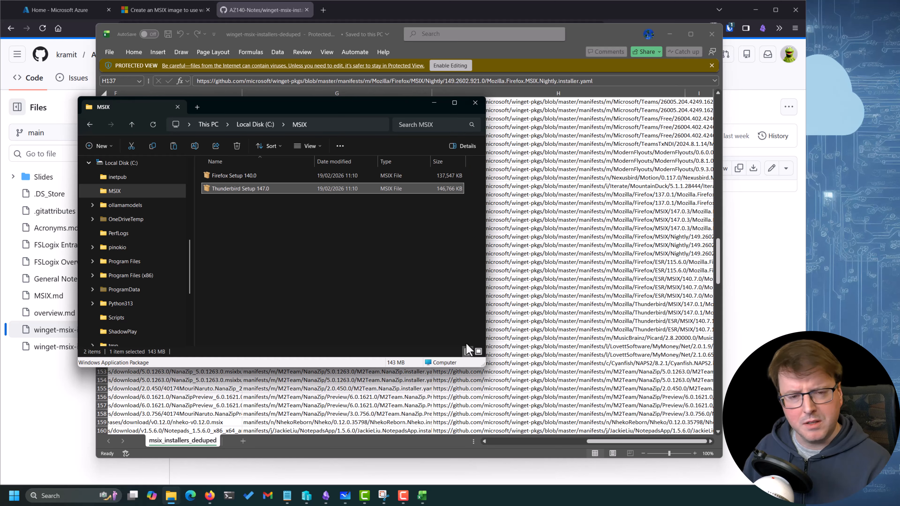
{"action": "left_click", "coordinate": [414, 281]}
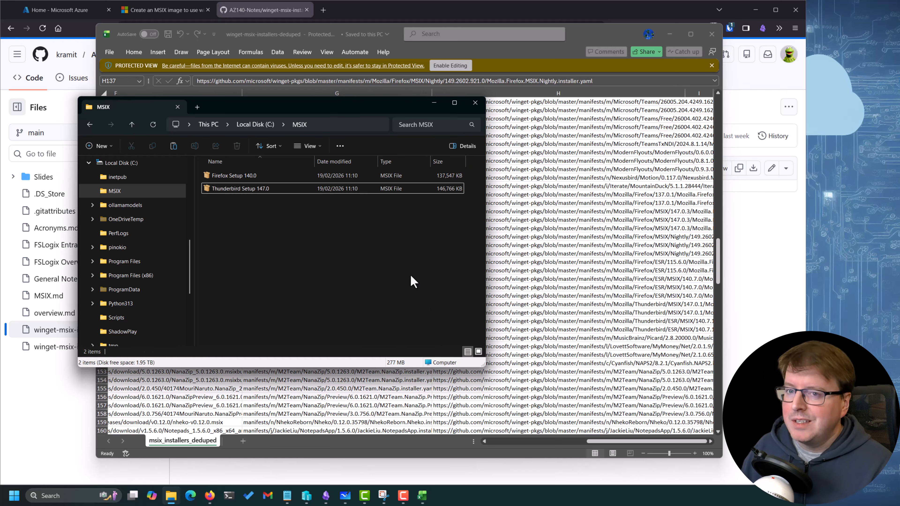
{"action": "left_click_drag", "start_coordinate": [400, 115], "coordinate": [422, 161]}
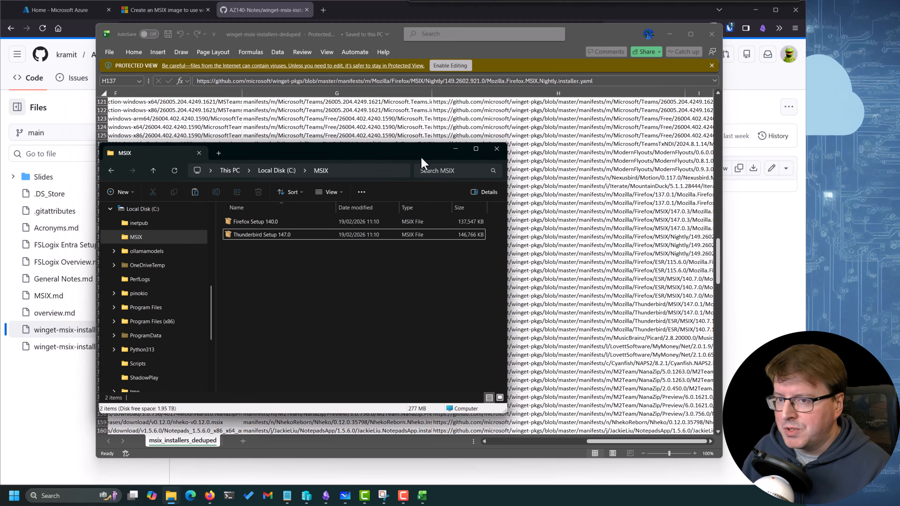
Close the MSIX installer workbook, reposition the C:\MSIX folder window, and select the Firefox Setup 140.0 package
{"action": "left_click", "coordinate": [711, 35]}
{"action": "left_click_drag", "start_coordinate": [344, 157], "coordinate": [385, 164]}
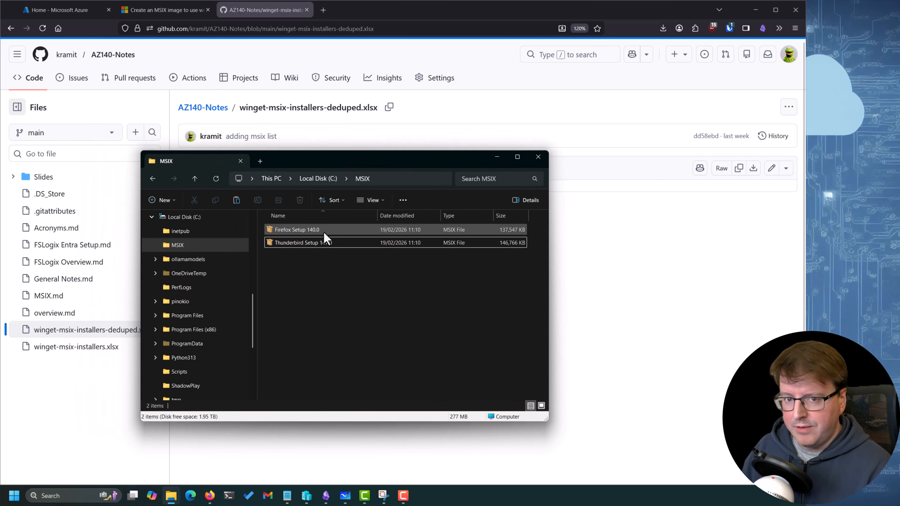
{"action": "left_click", "coordinate": [312, 230]}
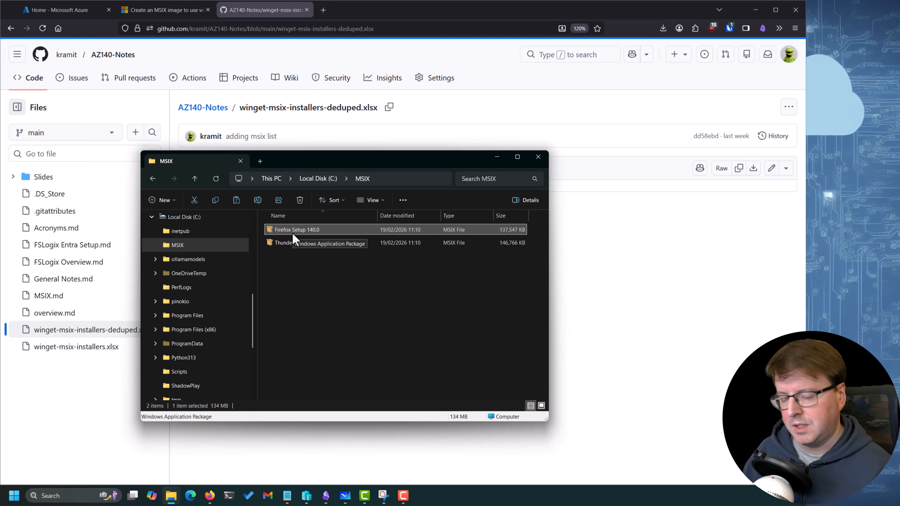
Download the MSIXMGR tool from the prerequisites of the article on creating an MSIX image
{"action": "left_click", "coordinate": [167, 10]}
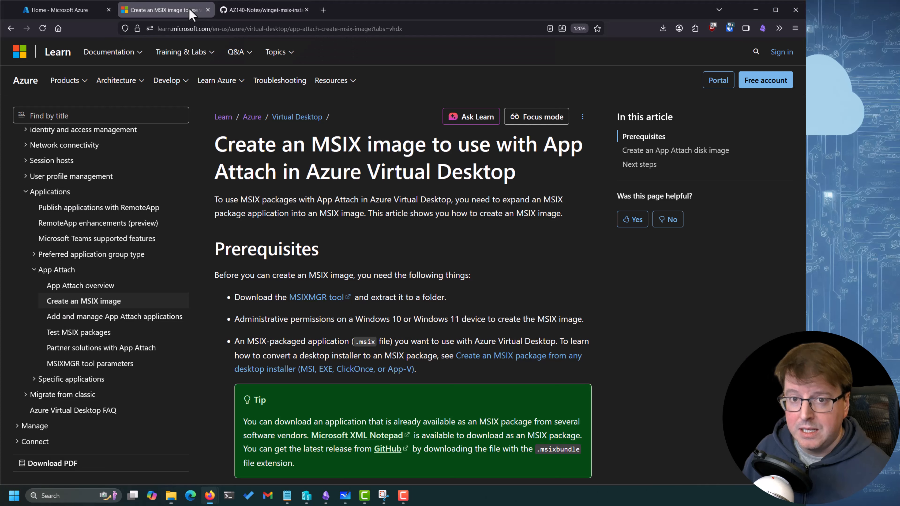
{"action": "scroll", "coordinate": [358, 242], "scroll_direction": "down", "scroll_amount": 2}
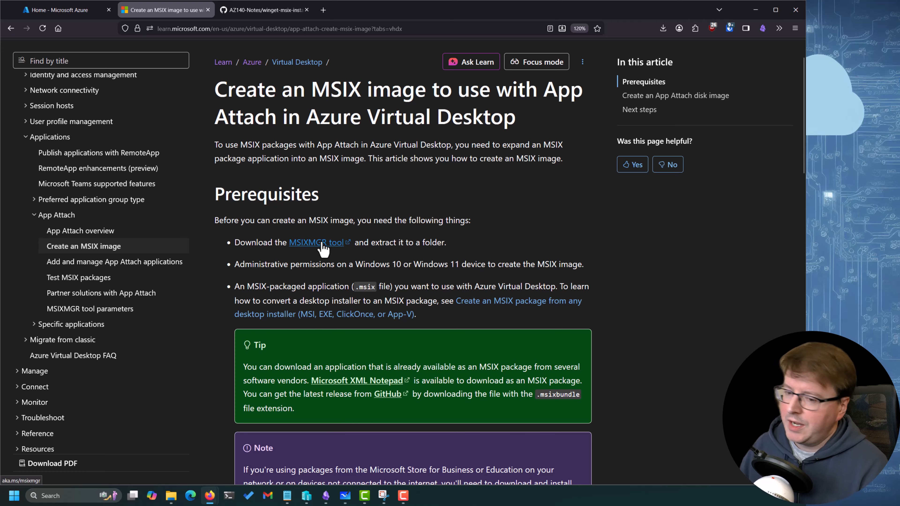
{"action": "left_click", "coordinate": [323, 244]}
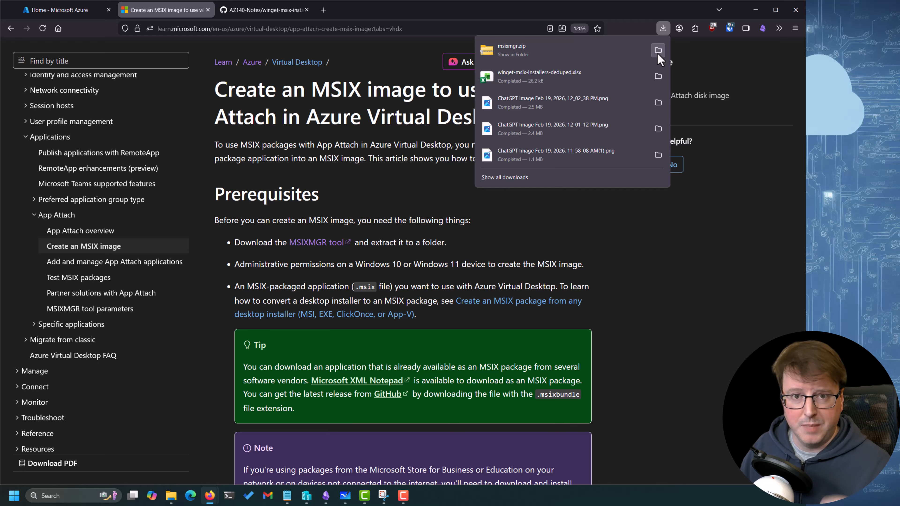
Copy the downloaded msixmgr archive from Downloads into the C:\MSIX folder
{"action": "left_click", "coordinate": [658, 50]}
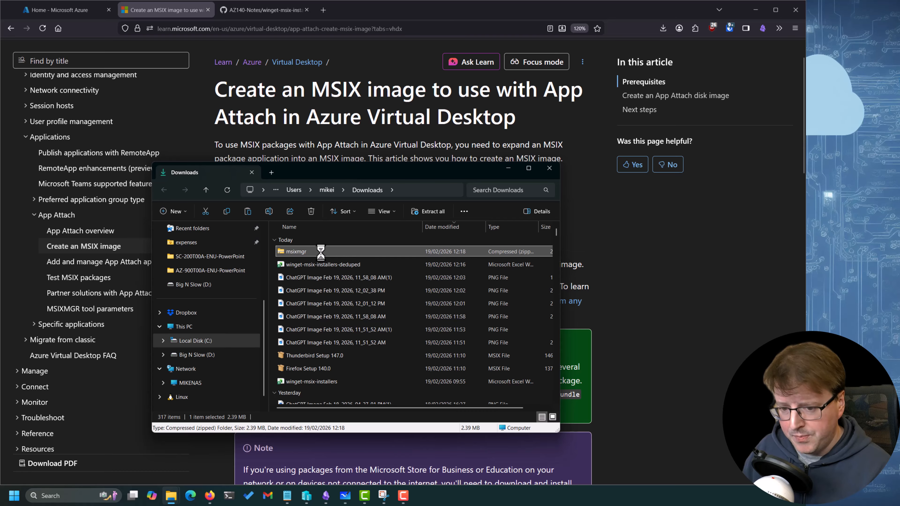
{"action": "right_click", "coordinate": [322, 251]}
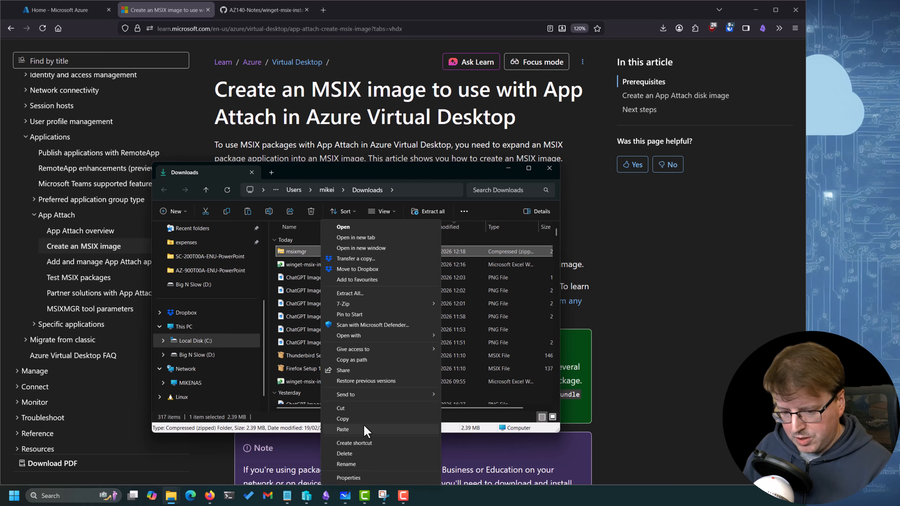
{"action": "left_click", "coordinate": [350, 419]}
{"action": "left_click", "coordinate": [549, 168]}
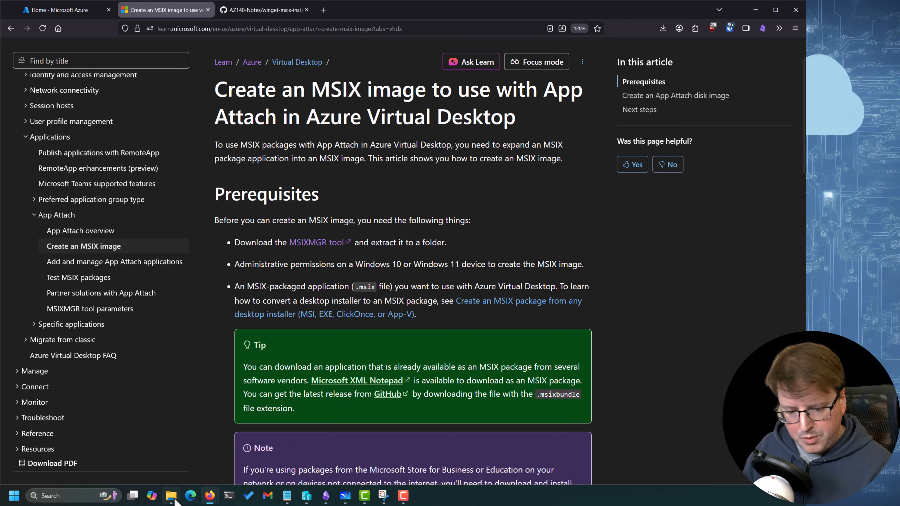
{"action": "left_click", "coordinate": [171, 496]}
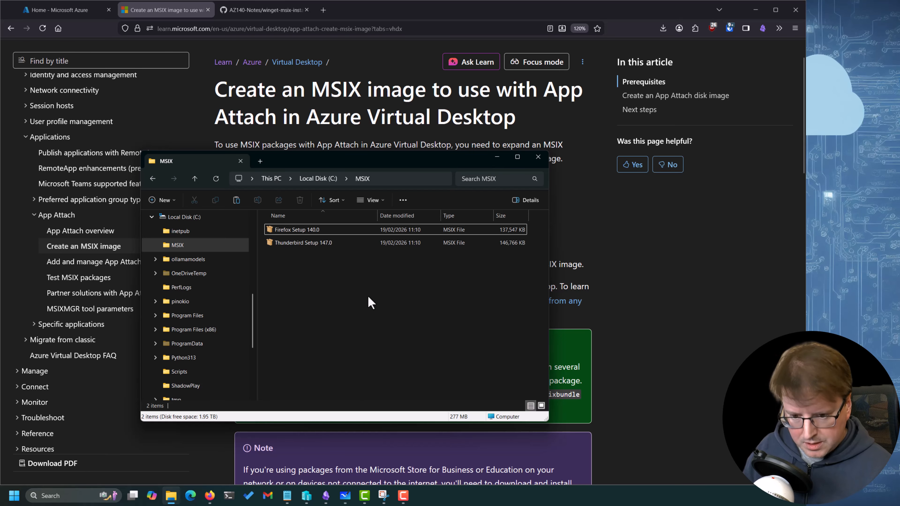
{"action": "key", "text": "ctrl+v"}
Extract the msixmgr archive inside C:\MSIX into its own msixmgr folder
{"action": "right_click", "coordinate": [308, 243]}
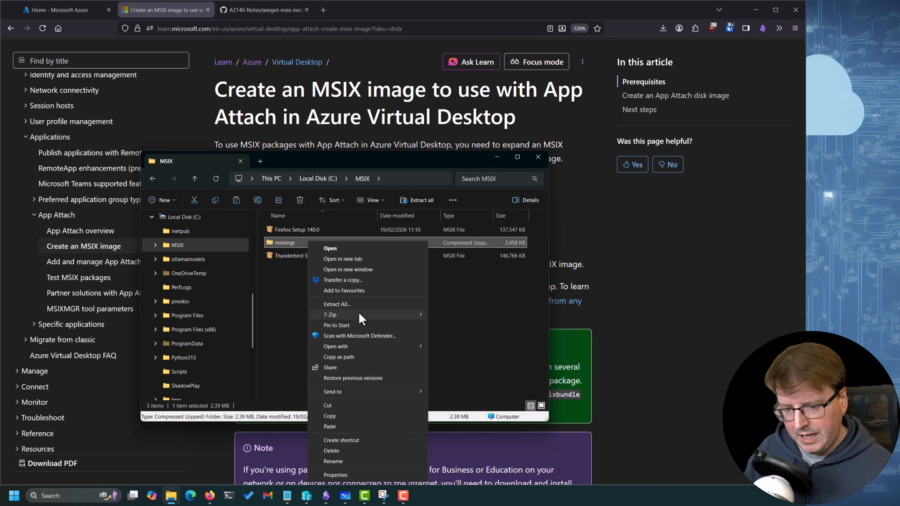
{"action": "left_click", "coordinate": [349, 304]}
{"action": "left_click", "coordinate": [676, 336]}
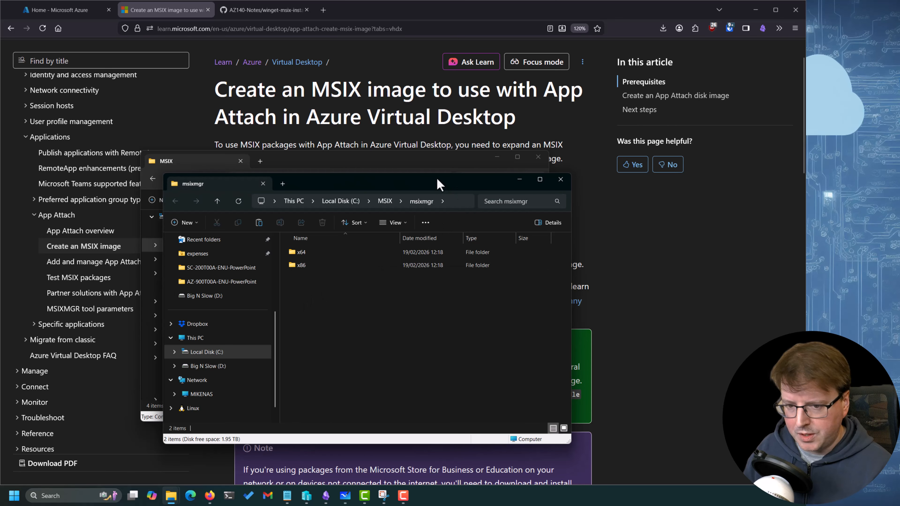
Open the extracted x64 folder, bring its window into full view, and open the msixmgr application
{"action": "left_click_drag", "start_coordinate": [439, 183], "coordinate": [747, 175]}
{"action": "double_click", "coordinate": [610, 243]}
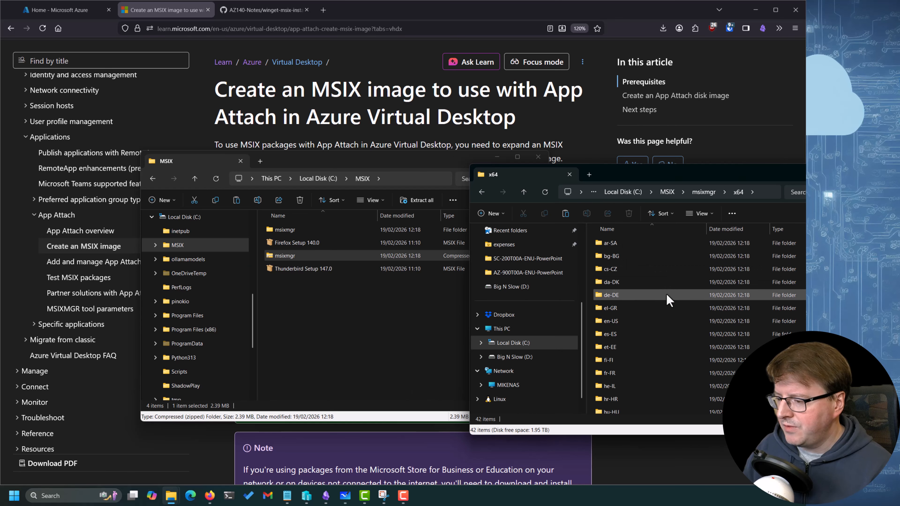
{"action": "scroll", "coordinate": [668, 299], "scroll_direction": "down", "scroll_amount": 10}
{"action": "left_click", "coordinate": [614, 395]}
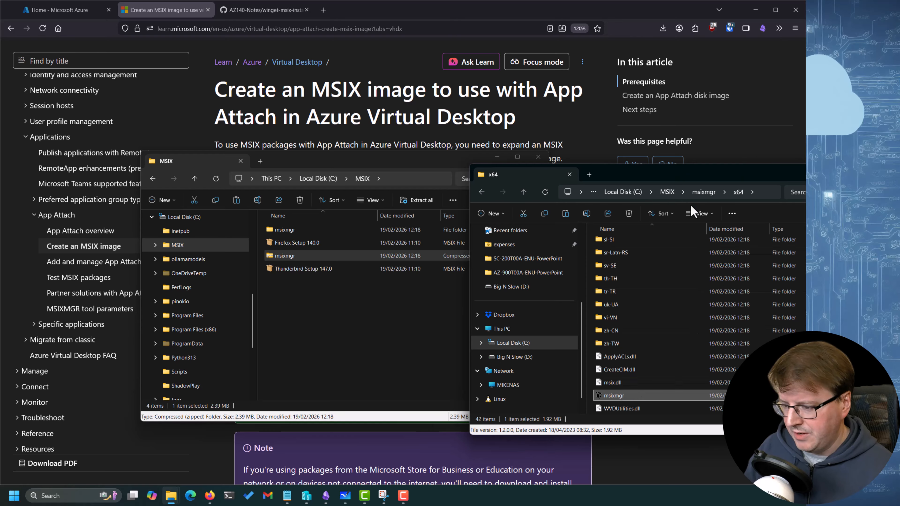
{"action": "left_click_drag", "start_coordinate": [666, 175], "coordinate": [539, 145]}
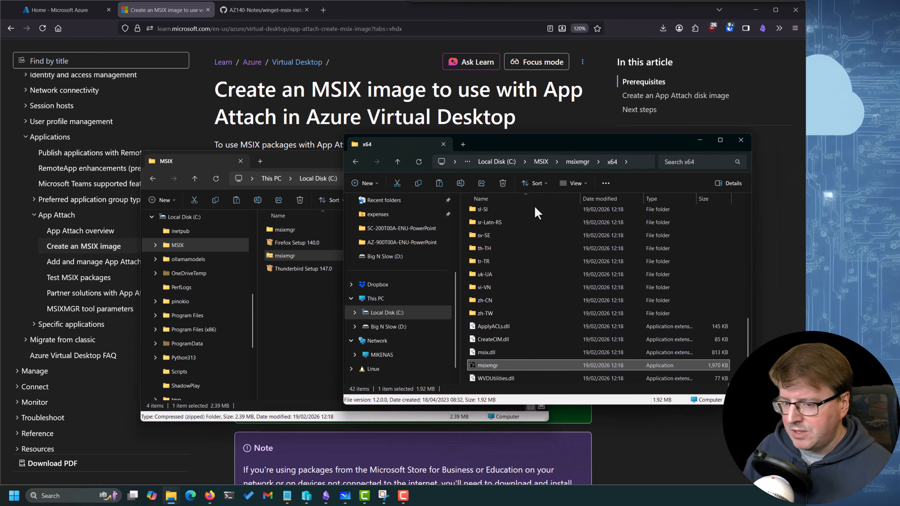
{"action": "double_click", "coordinate": [505, 369]}
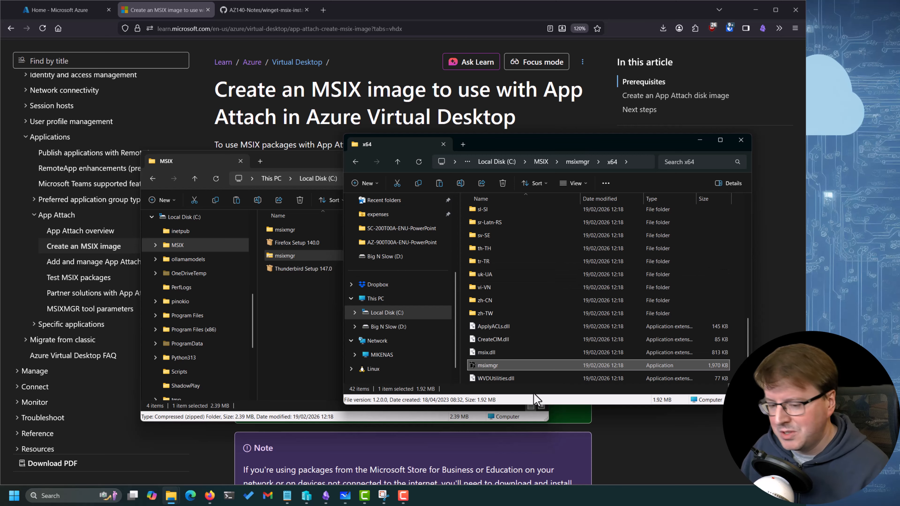
Open a terminal in the x64 folder and insert the article's example command for creating a VHDX disk image
{"action": "right_click", "coordinate": [727, 273]}
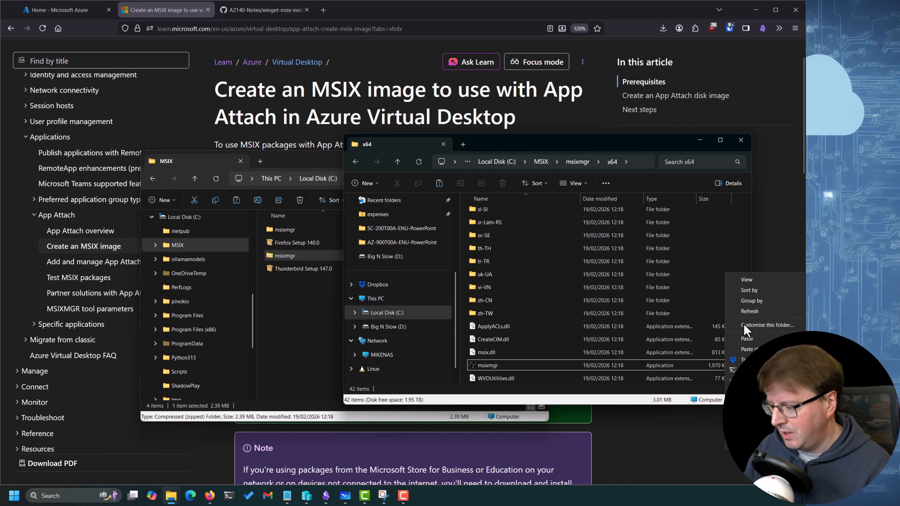
{"action": "left_click", "coordinate": [745, 370]}
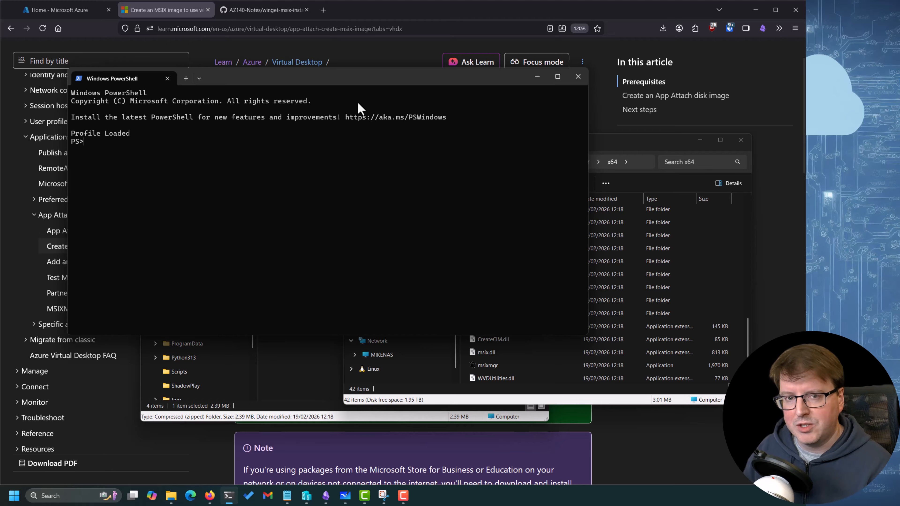
{"action": "left_click", "coordinate": [648, 441]}
{"action": "scroll", "coordinate": [383, 335], "scroll_direction": "down", "scroll_amount": 8}
{"action": "scroll", "coordinate": [397, 345], "scroll_direction": "down", "scroll_amount": 6}
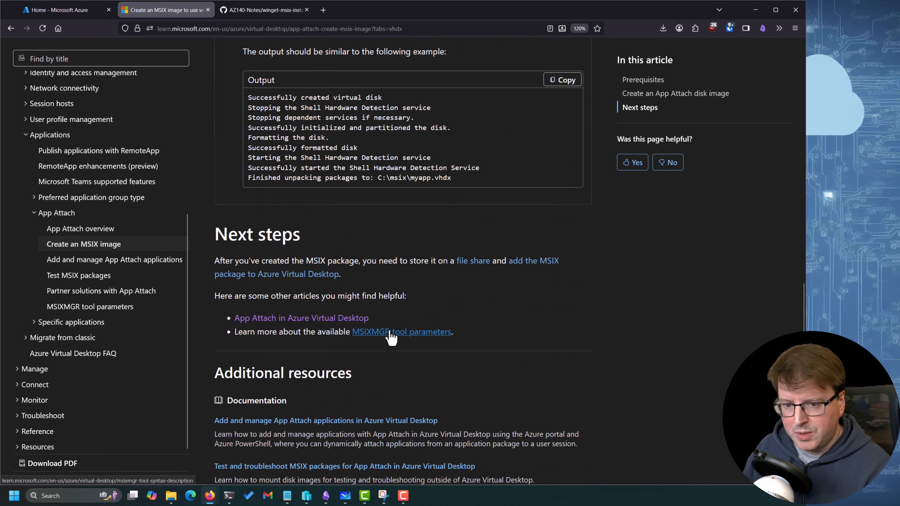
{"action": "scroll", "coordinate": [392, 278], "scroll_direction": "up", "scroll_amount": 5}
{"action": "left_click", "coordinate": [563, 227]}
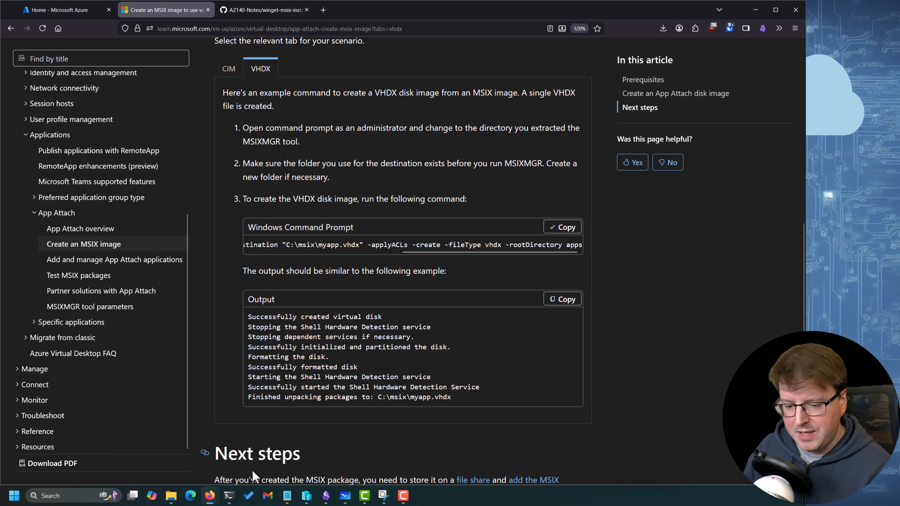
{"action": "left_click", "coordinate": [229, 496]}
{"action": "key", "text": "ctrl+v"}
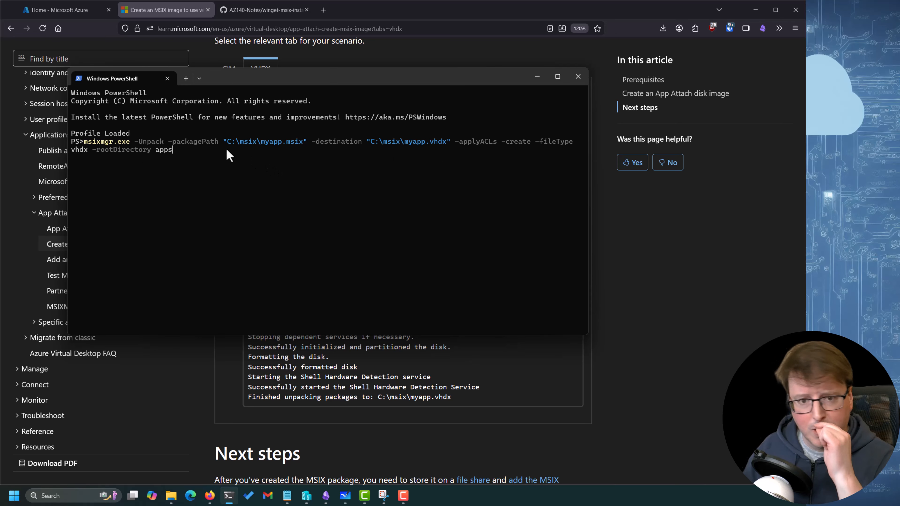
Copy the full path of the Firefox Setup 140.0 package in the C:\MSIX folder
{"action": "left_click", "coordinate": [171, 496]}
{"action": "left_click", "coordinate": [135, 437]}
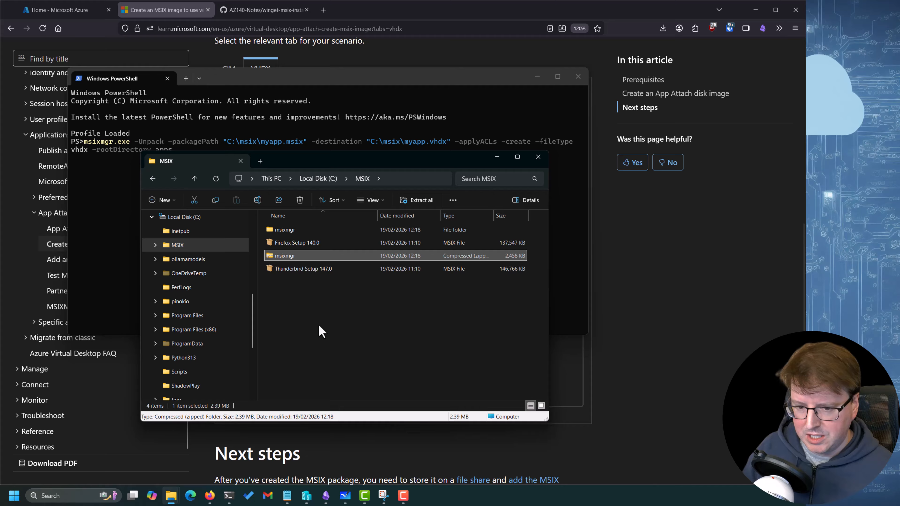
{"action": "left_click", "coordinate": [332, 243]}
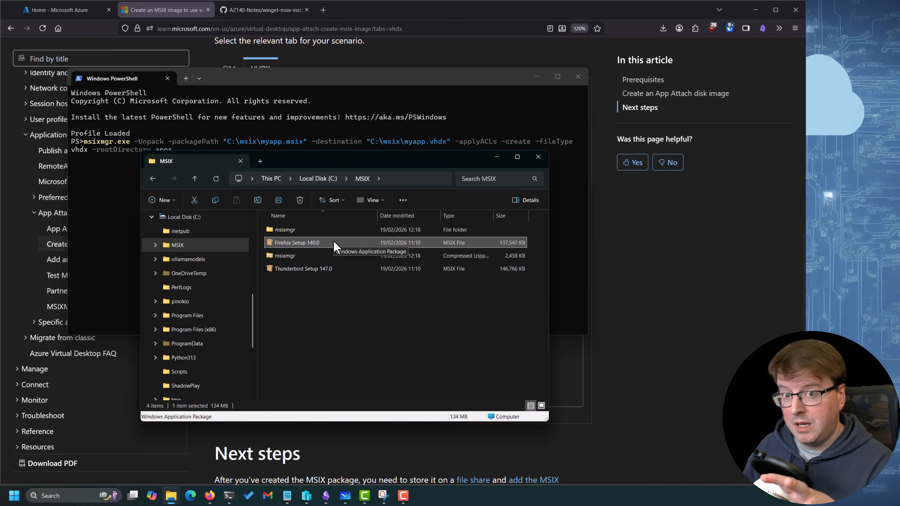
{"action": "right_click", "coordinate": [334, 242]}
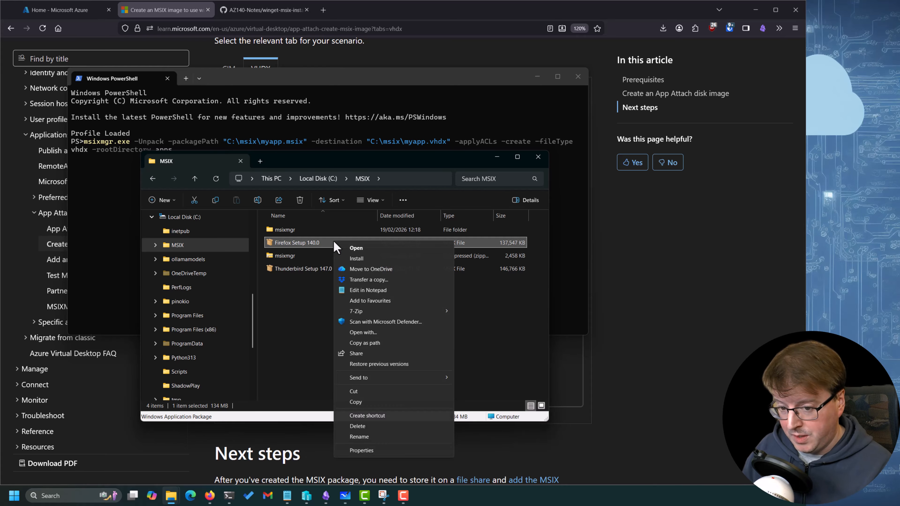
{"action": "left_click", "coordinate": [378, 343]}
Replace the example -packagePath value in the msixmgr command with "C:\MSIX\Firefox Setup 140.0.msix"
{"action": "left_click", "coordinate": [306, 146]}
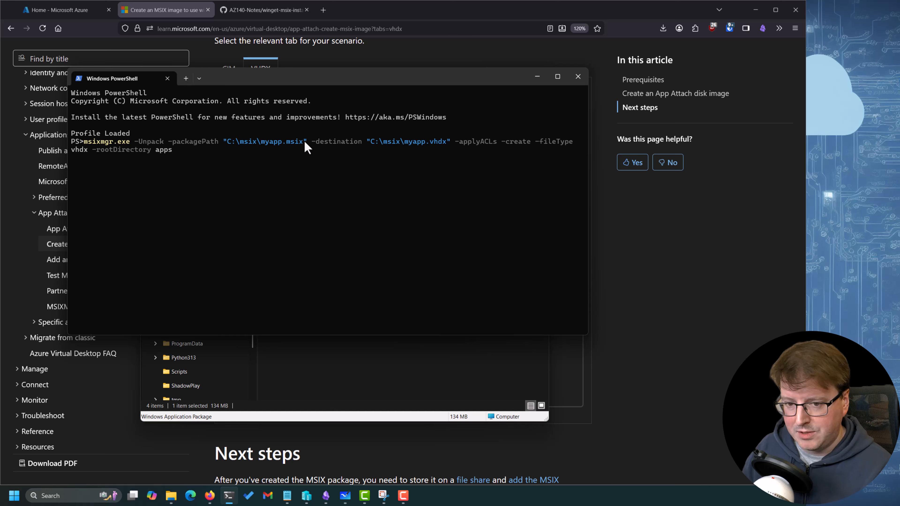
{"action": "key", "text": "Up"}
{"action": "key", "text": "Down"}
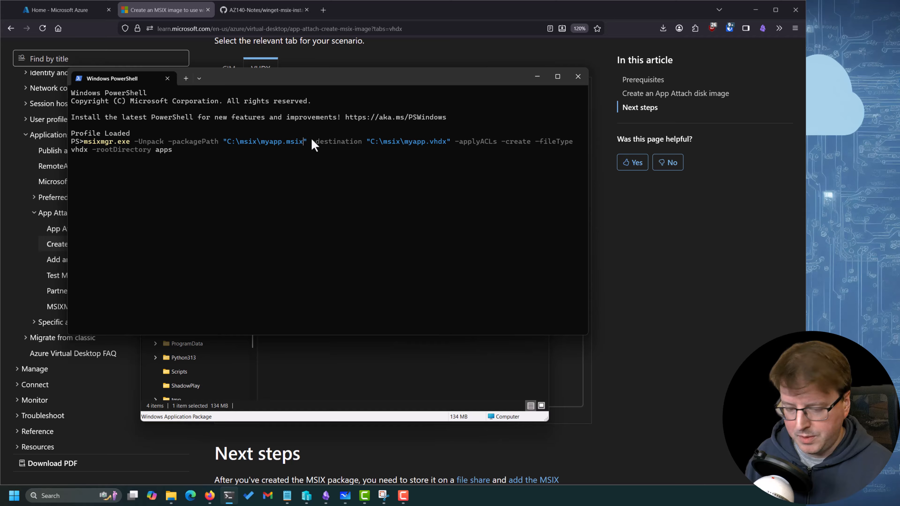
{"action": "key", "text": "BackSpace"}
{"action": "key", "text": "BackSpace"}
{"action": "key", "text": "BackSpace"}
{"action": "key", "text": "BackSpace"}
{"action": "key", "text": "BackSpace"}
{"action": "key", "text": "BackSpace"}
{"action": "key", "text": "BackSpace"}
{"action": "key", "text": "BackSpace"}
{"action": "key", "text": "BackSpace"}
{"action": "key", "text": "BackSpace"}
{"action": "key", "text": "BackSpace"}
{"action": "key", "text": "BackSpace"}
{"action": "key", "text": "BackSpace"}
{"action": "key", "text": "BackSpace"}
{"action": "key", "text": "BackSpace"}
{"action": "key", "text": "BackSpace"}
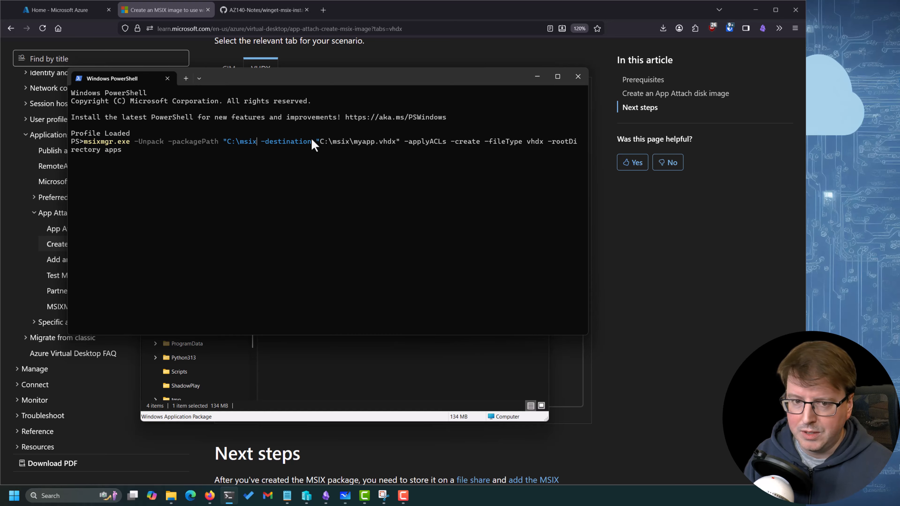
{"action": "key", "text": "BackSpace"}
{"action": "key", "text": "BackSpace"}
{"action": "key", "text": "BackSpace"}
{"action": "key", "text": "BackSpace"}
{"action": "key", "text": "ctrl+v"}
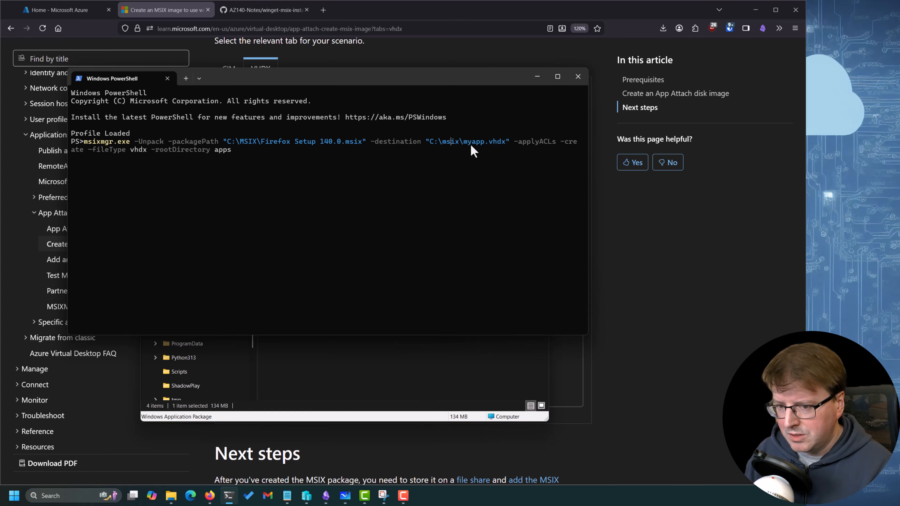
Set the command's destination to "C:\msix\firefox.vhdx" and try running it in PowerShell
{"action": "key", "text": "BackSpace"}
{"action": "key", "text": "BackSpace"}
{"action": "key", "text": "BackSpace"}
{"action": "key", "text": "BackSpace"}
{"action": "key", "text": "BackSpace"}
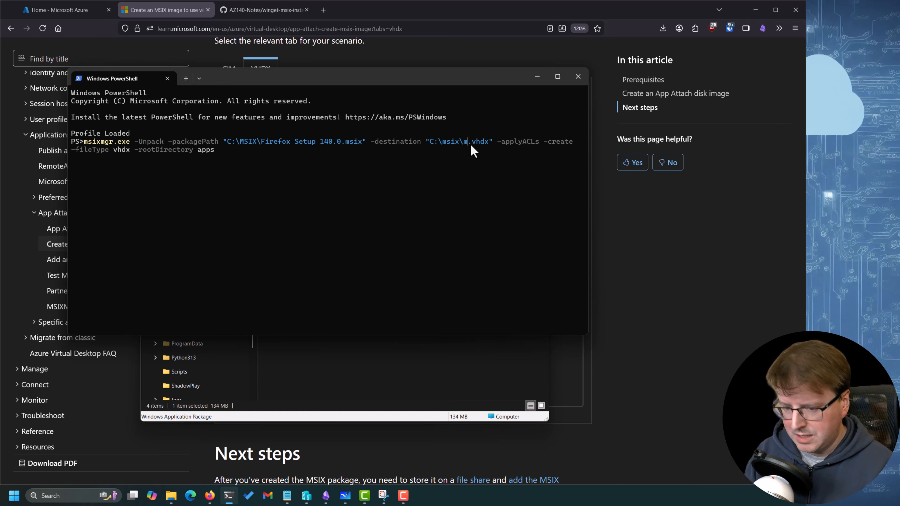
{"action": "type", "text": "firefox"}
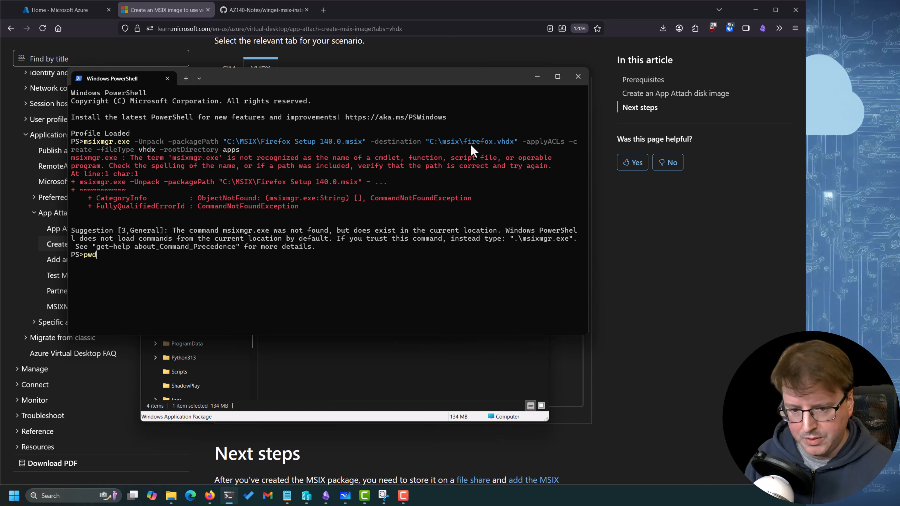
Print the working directory with pwd and copy the full edited msixmgr command from the terminal output
{"action": "key", "text": "Return"}
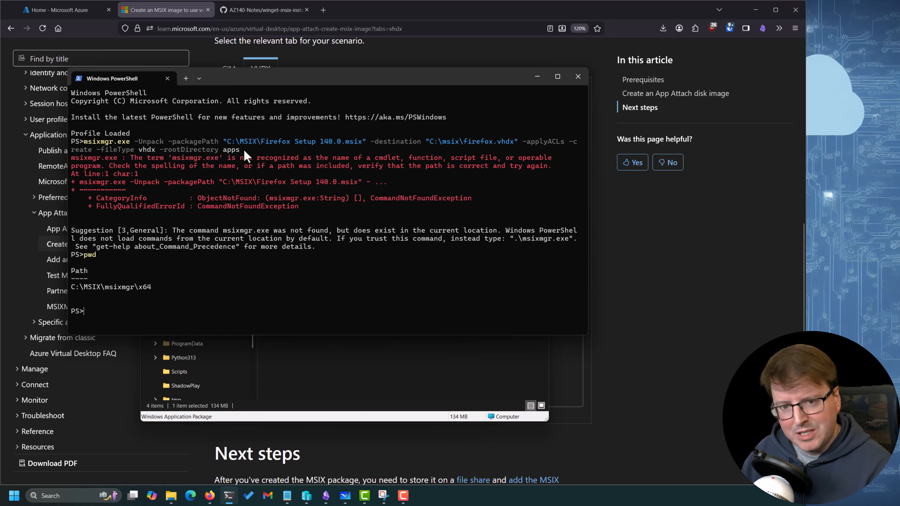
{"action": "left_click_drag", "start_coordinate": [240, 150], "coordinate": [85, 140]}
{"action": "key", "text": "ctrl+c"}
{"action": "right_click", "coordinate": [114, 142]}
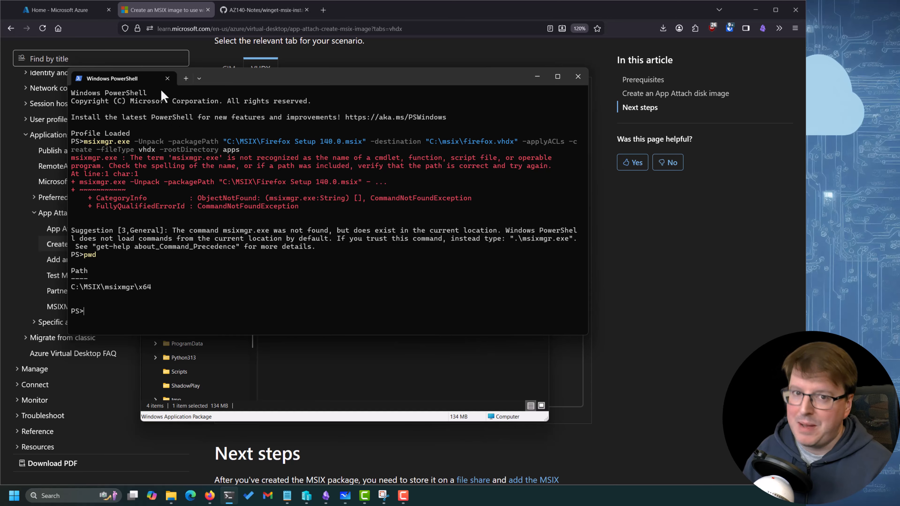
Clear the terminal screen with the clear command
{"action": "key", "text": "Return"}
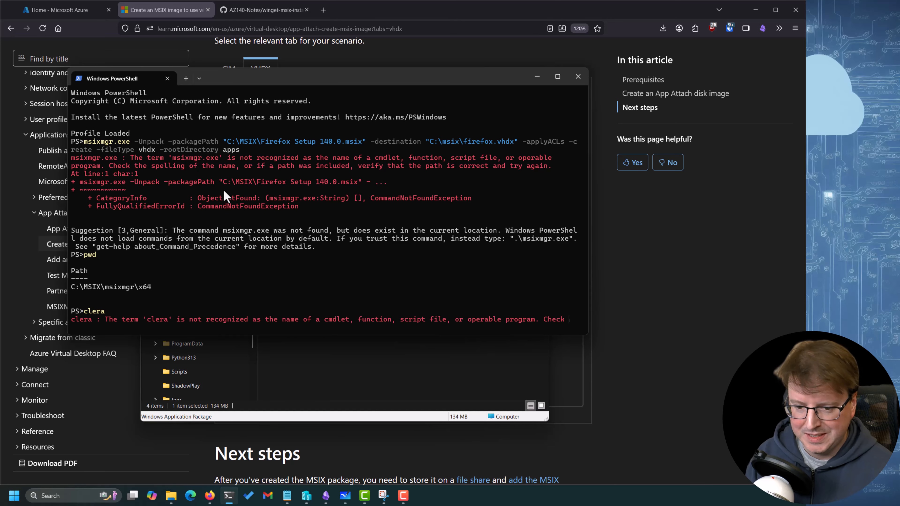
{"action": "type", "text": "clear"}
{"action": "key", "text": "Return"}
Start a Command Prompt session inside the terminal and try running the copied msixmgr.exe command that converts Firefox Setup 140.0.msix to VHDX
{"action": "type", "text": "cmd"}
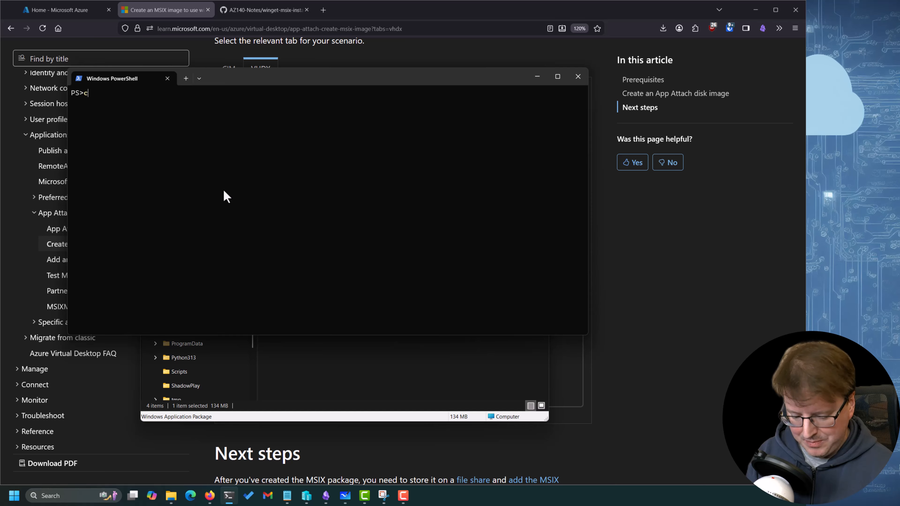
{"action": "key", "text": "Return"}
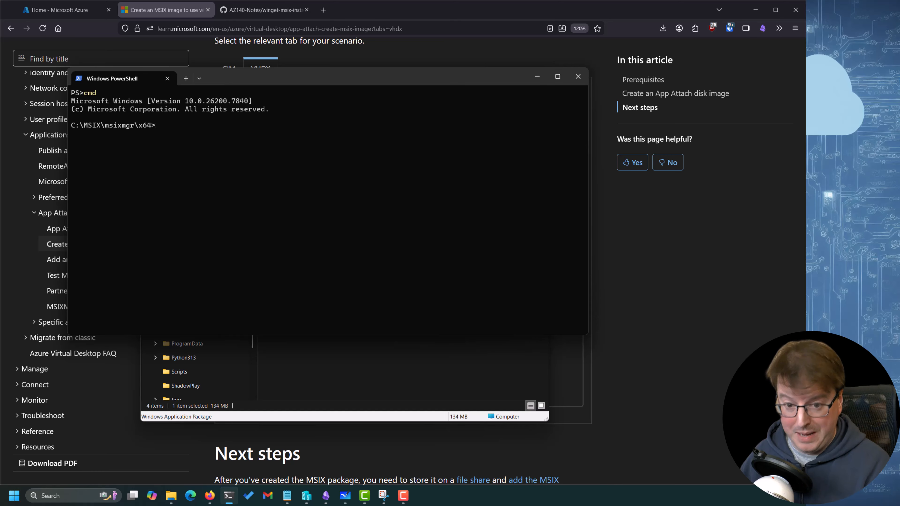
{"action": "key", "text": "ctrl+v"}
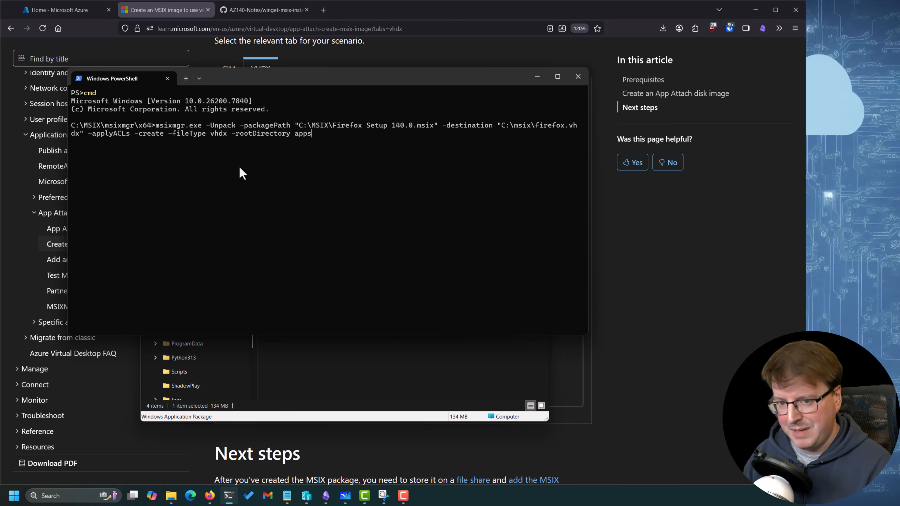
{"action": "key", "text": "Return"}
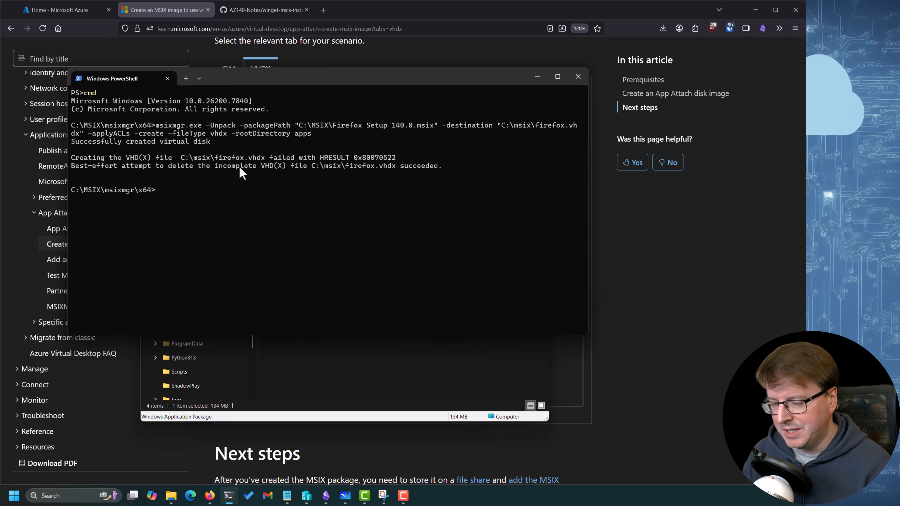
Check the C:\MSIX folder for the output file and highlight the HRESULT code in the msixmgr output
{"action": "left_click", "coordinate": [392, 375]}
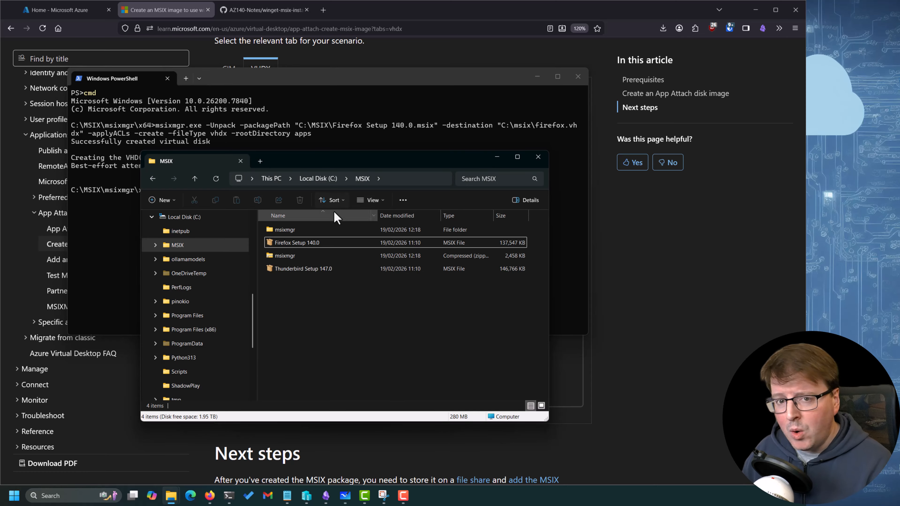
{"action": "left_click", "coordinate": [319, 230]}
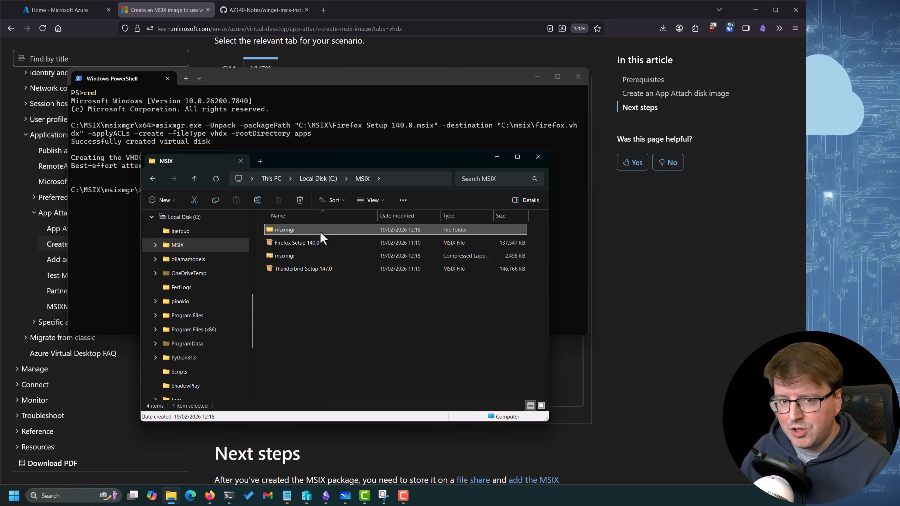
{"action": "left_click_drag", "start_coordinate": [327, 169], "coordinate": [327, 197]}
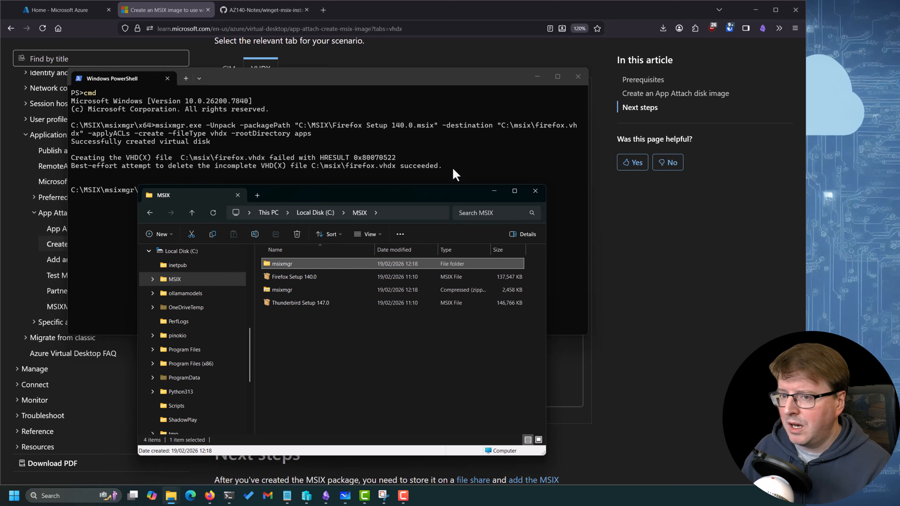
{"action": "left_click_drag", "start_coordinate": [320, 202], "coordinate": [326, 211]}
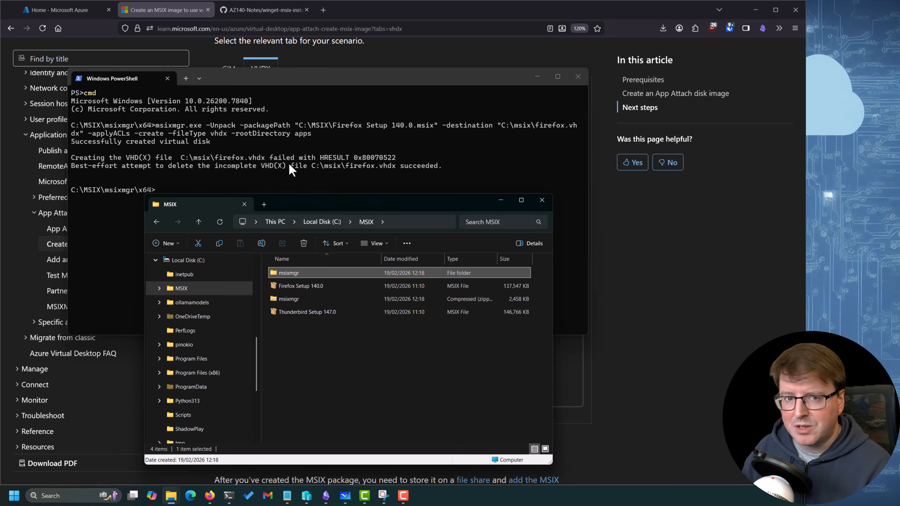
{"action": "left_click", "coordinate": [362, 165]}
{"action": "left_click_drag", "start_coordinate": [351, 158], "coordinate": [320, 162]}
{"action": "left_click", "coordinate": [369, 159]}
{"action": "left_click", "coordinate": [400, 159]}
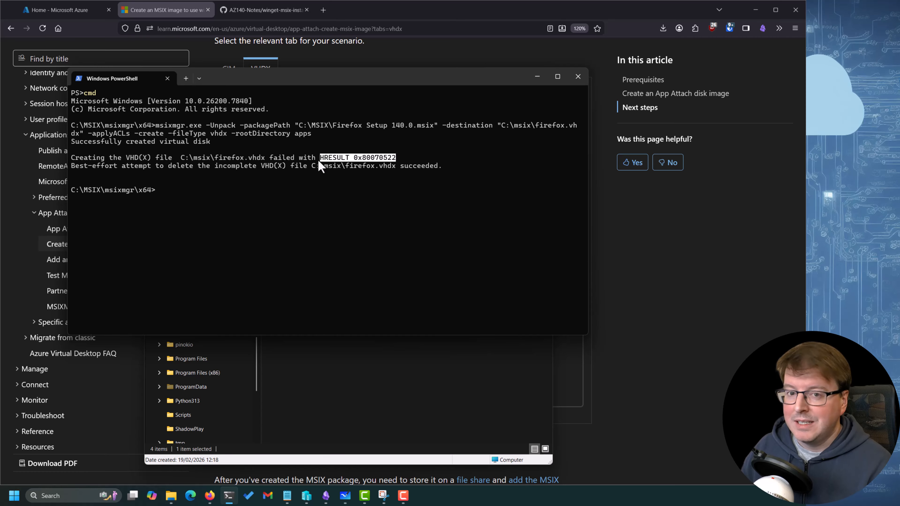
Open a second Terminal window as administrator and place it below the first terminal's output
{"action": "right_click", "coordinate": [229, 496]}
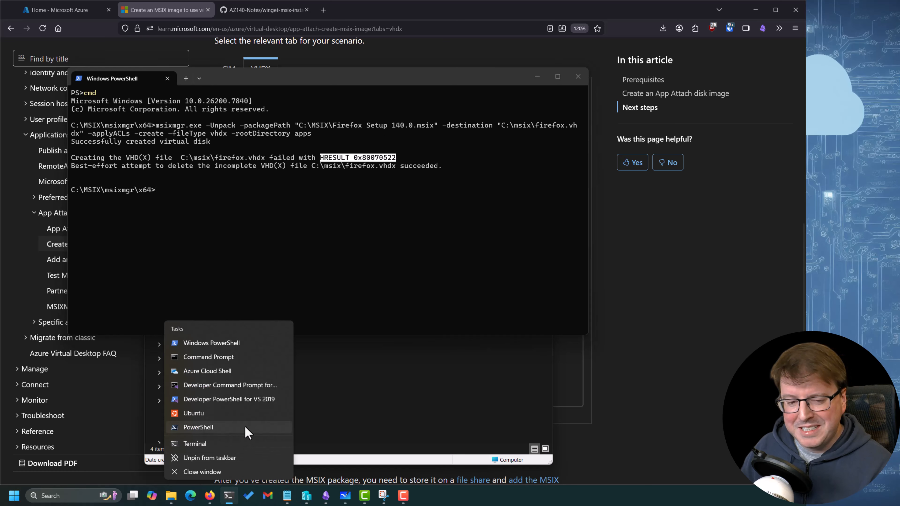
{"action": "right_click", "coordinate": [215, 443]}
{"action": "left_click", "coordinate": [257, 407]}
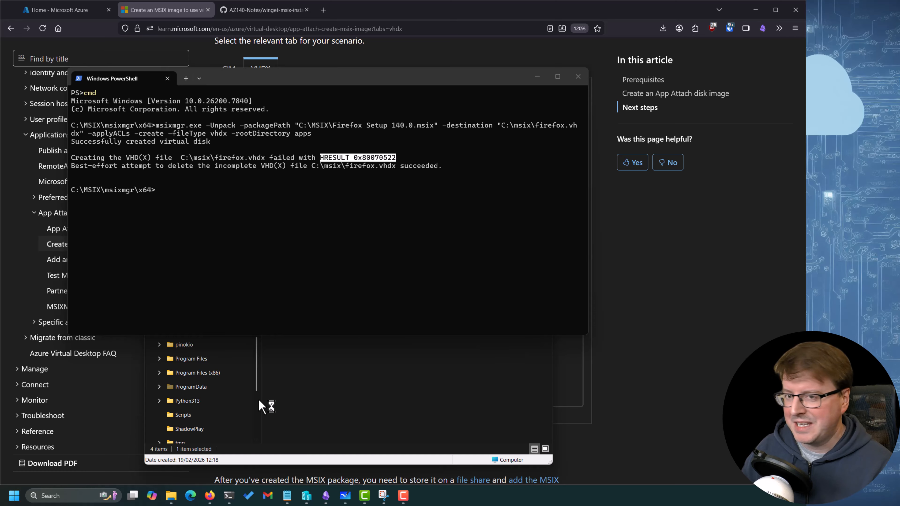
{"action": "left_click_drag", "start_coordinate": [298, 123], "coordinate": [346, 176]}
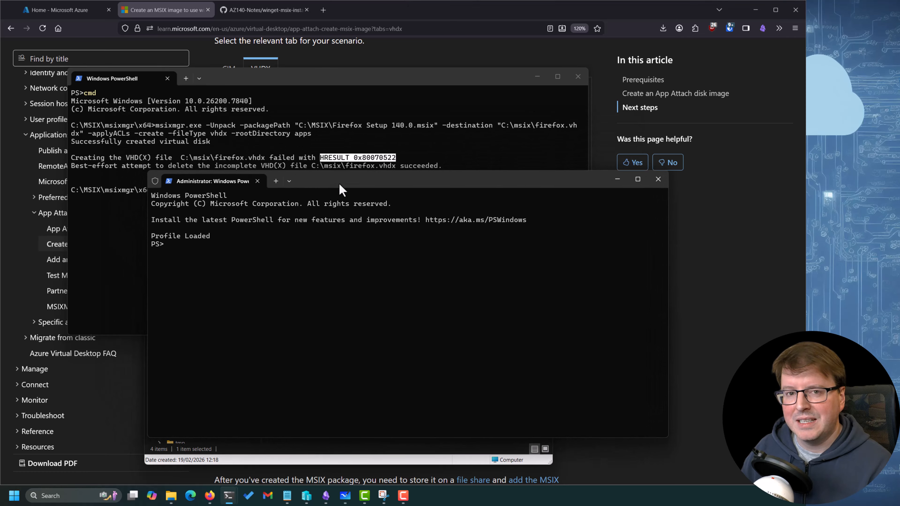
Copy the C:\MSIX\msixmgr\x64 path from the first terminal's prompt and return to the administrator window
{"action": "left_click", "coordinate": [125, 215]}
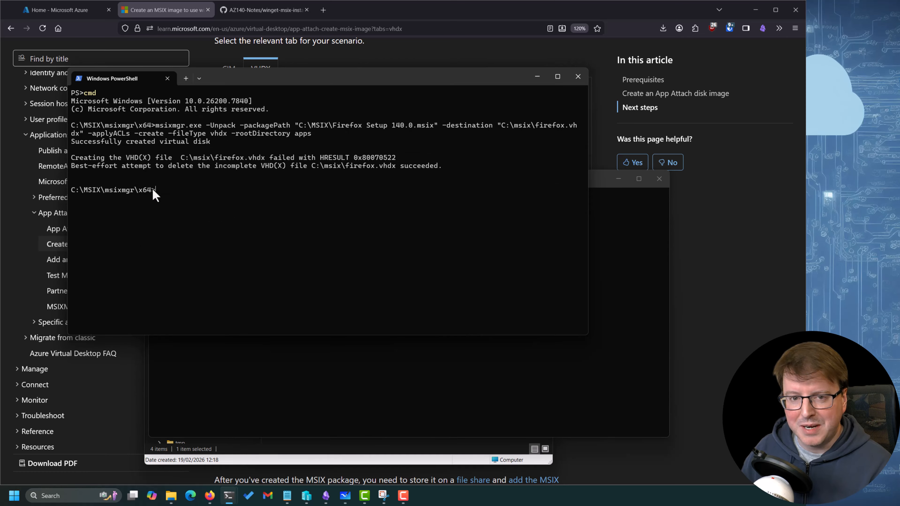
{"action": "left_click_drag", "start_coordinate": [158, 190], "coordinate": [71, 190]}
{"action": "key", "text": "ctrl+c"}
{"action": "left_click", "coordinate": [342, 369]}
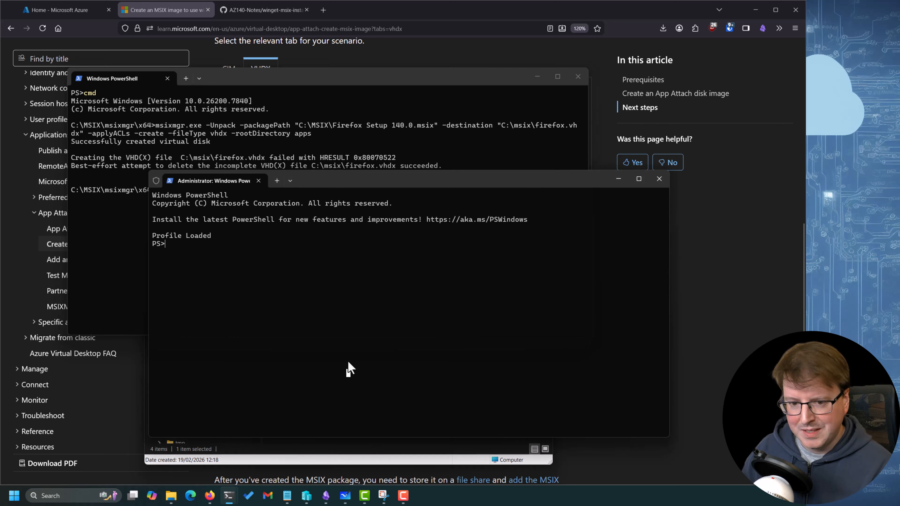
Start Command Prompt with cmd in the administrator terminal and clear its screen with cls
{"action": "type", "text": "cmd"}
{"action": "key", "text": "Return"}
{"action": "type", "text": "clear"}
{"action": "key", "text": "Return"}
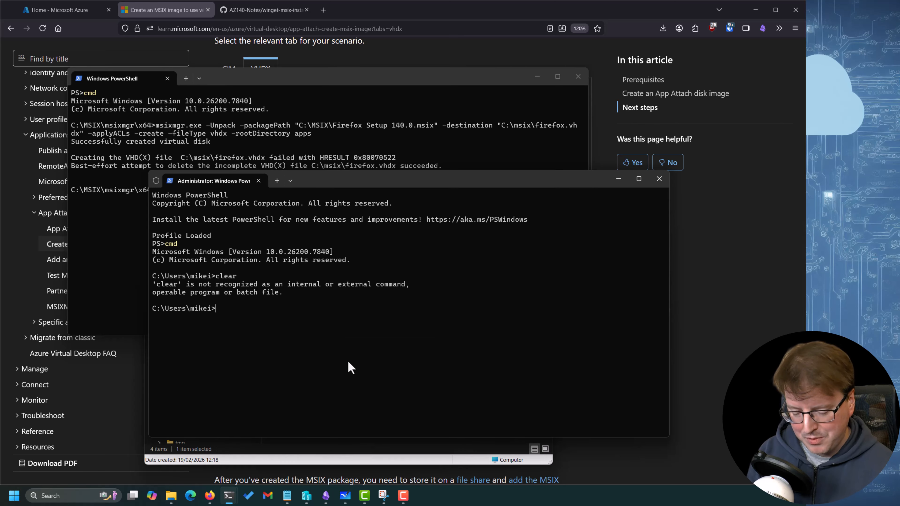
{"action": "type", "text": "cls"}
{"action": "key", "text": "Return"}
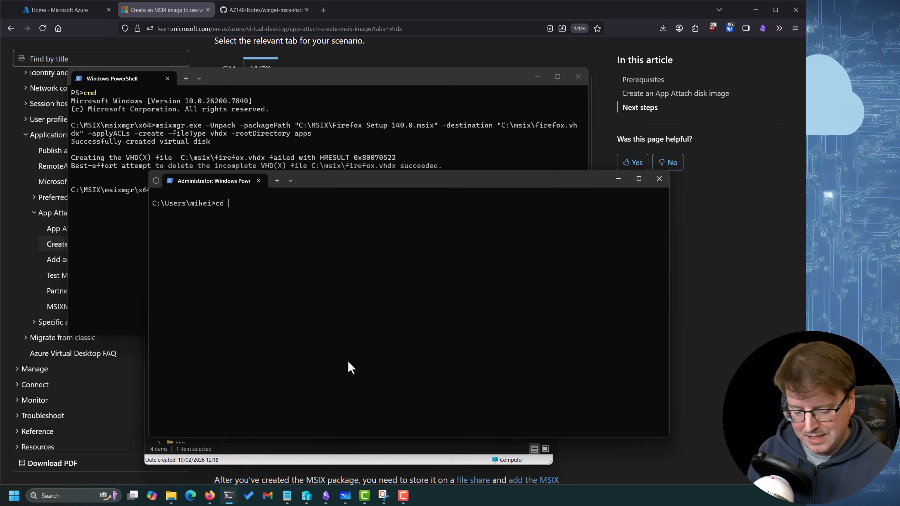
Change the administrator session's directory to C:\MSIX\msixmgr\x64, omitting the trailing > from the pasted path
{"action": "type", "text": "cd"}
{"action": "key", "text": "ctrl+v"}
{"action": "key", "text": "Return"}
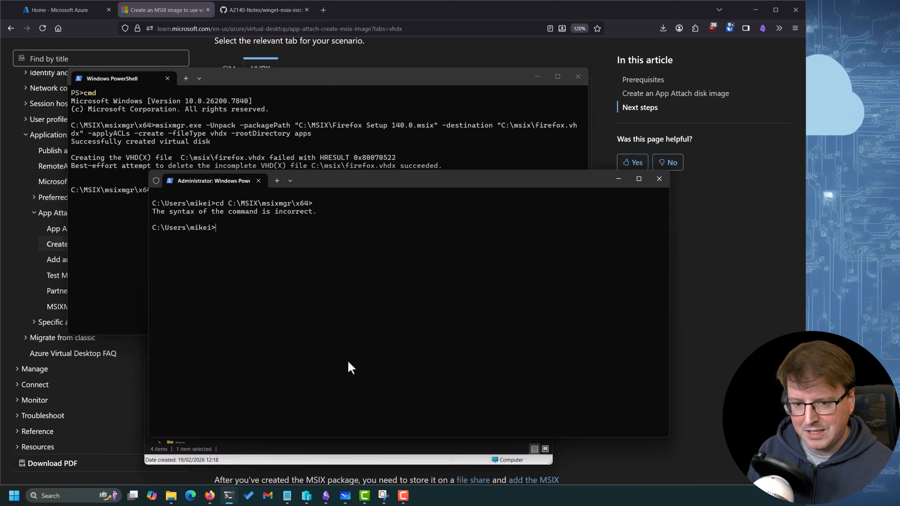
{"action": "key", "text": "Return"}
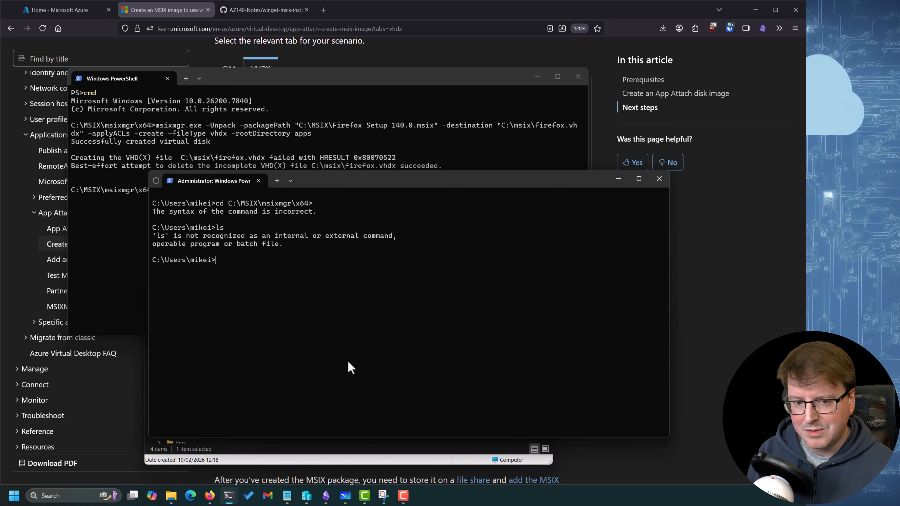
{"action": "type", "text": "cd"}
{"action": "key", "text": "ctrl+v"}
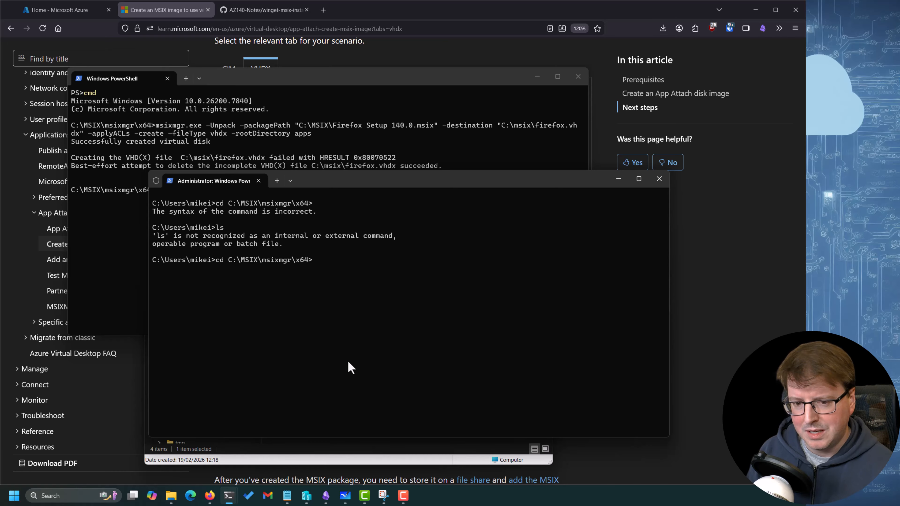
{"action": "key", "text": "BackSpace"}
{"action": "key", "text": "Return"}
List the contents of the msixmgr x64 folder with the dir command
{"action": "type", "text": "di"}
{"action": "key", "text": "BackSpace"}
{"action": "key", "text": "BackSpace"}
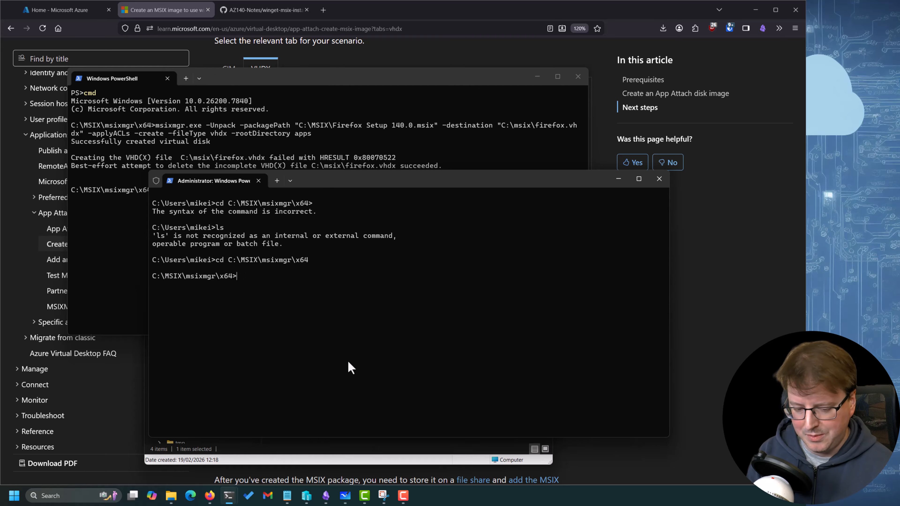
{"action": "type", "text": "dir"}
{"action": "key", "text": "Return"}
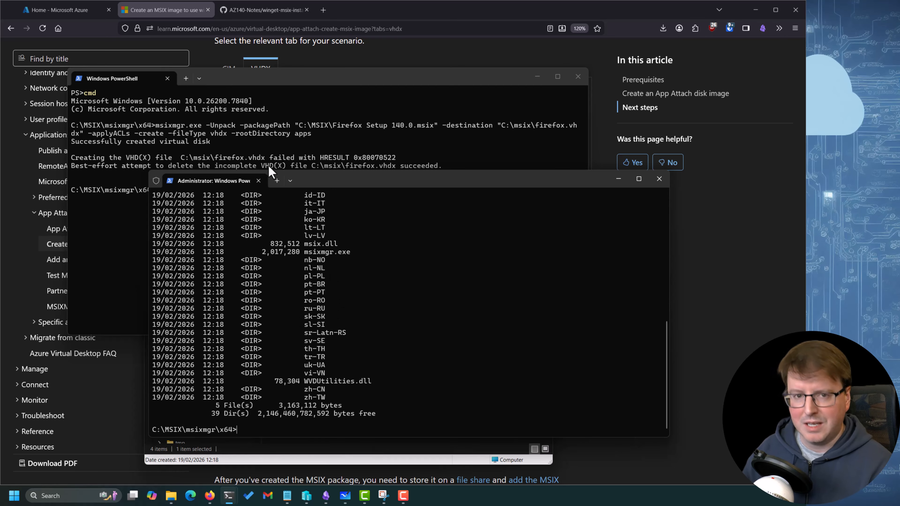
Copy the Firefox msixmgr.exe command from the first terminal and run it in the administrator Command Prompt to create C:\msix\firefox.vhdx
{"action": "left_click_drag", "start_coordinate": [285, 135], "coordinate": [278, 135]}
{"action": "left_click_drag", "start_coordinate": [211, 142], "coordinate": [157, 128]}
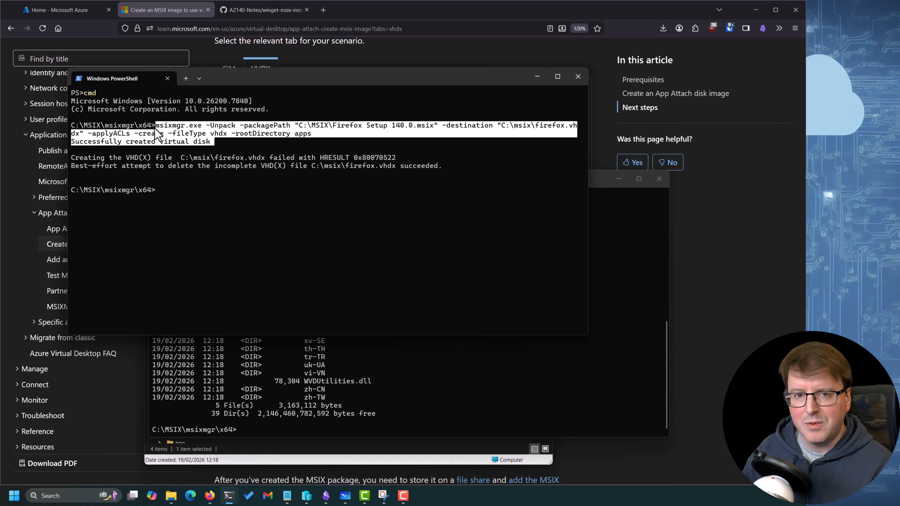
{"action": "right_click", "coordinate": [188, 136]}
{"action": "left_click", "coordinate": [374, 370]}
{"action": "right_click", "coordinate": [374, 370]}
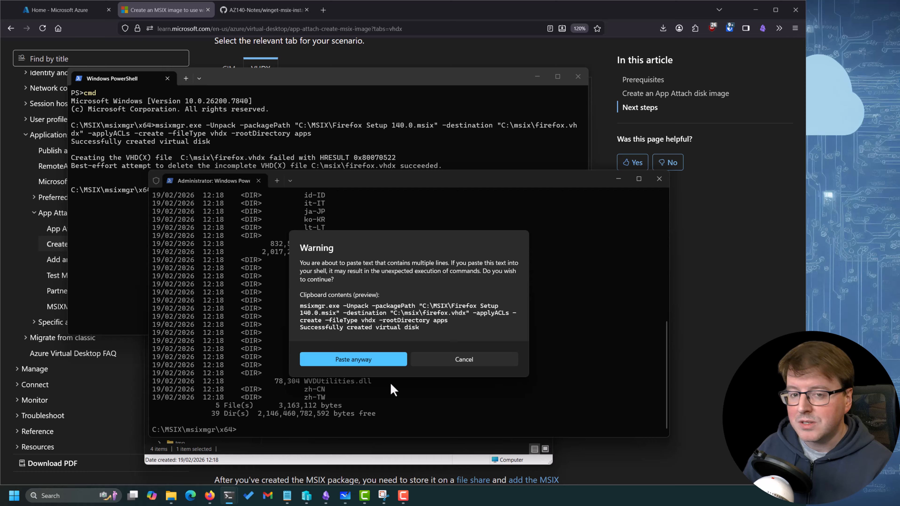
{"action": "left_click", "coordinate": [374, 357]}
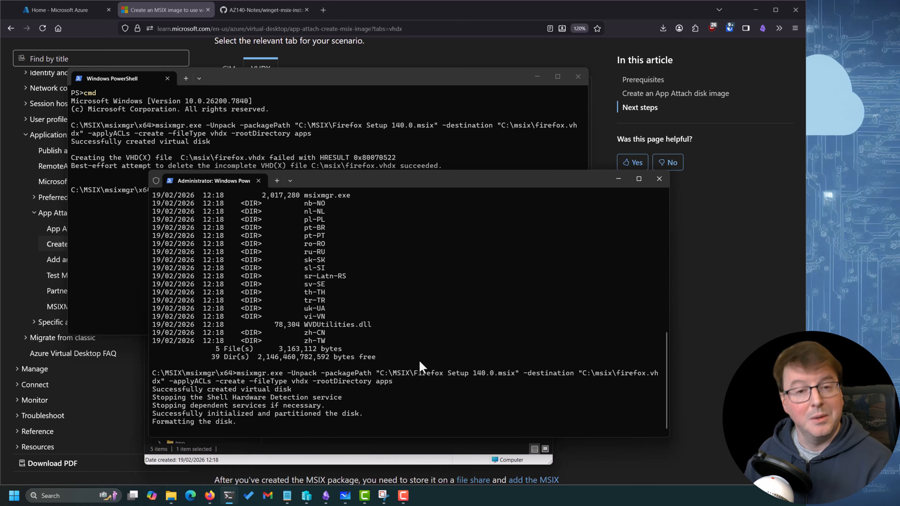
Rearrange the terminal and folder windows and check the firefox disk image's size in the C:\MSIX folder
{"action": "left_click_drag", "start_coordinate": [415, 178], "coordinate": [346, 78]}
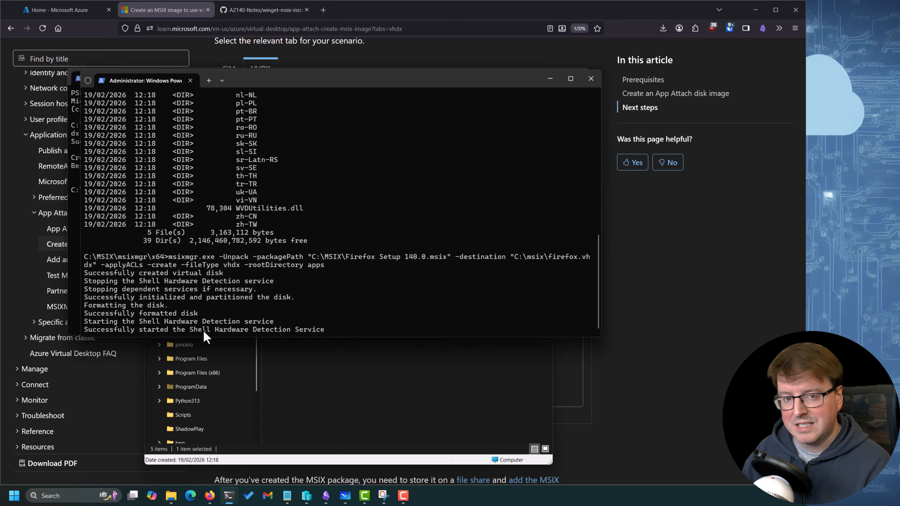
{"action": "left_click", "coordinate": [406, 360]}
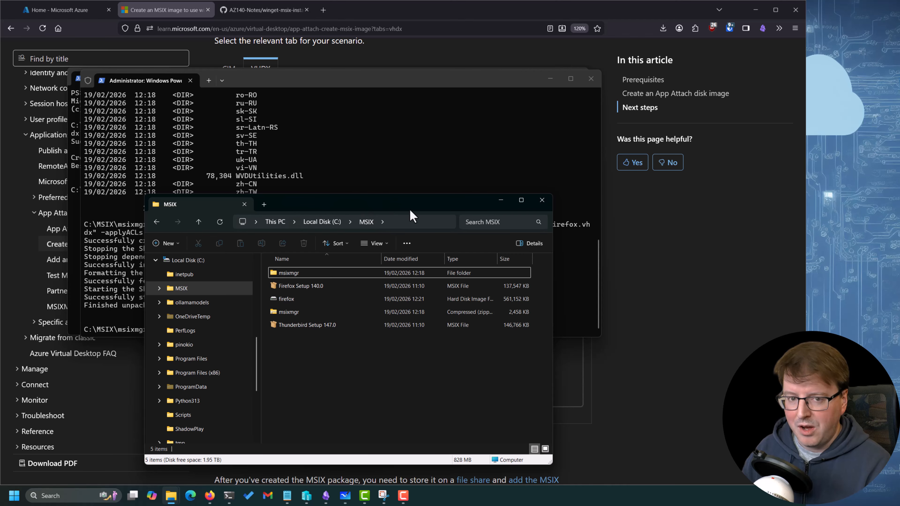
{"action": "left_click_drag", "start_coordinate": [457, 204], "coordinate": [567, 182]}
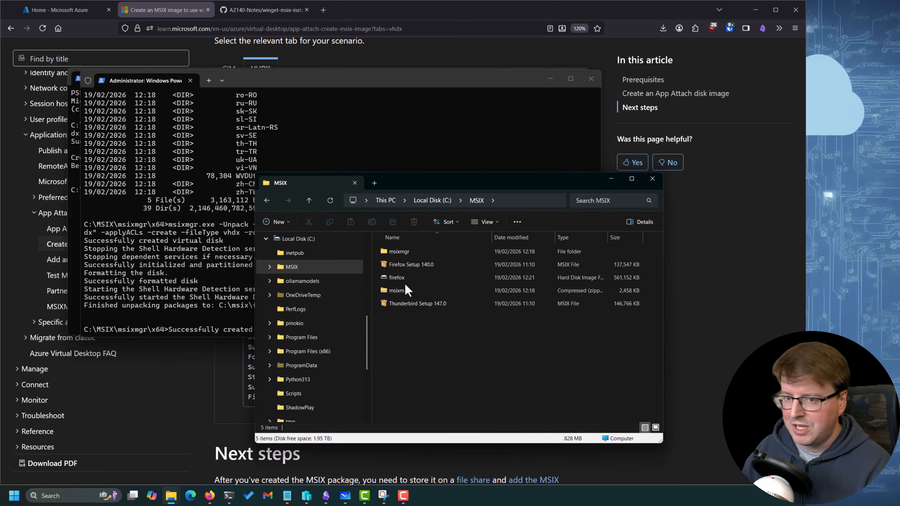
{"action": "left_click", "coordinate": [490, 278]}
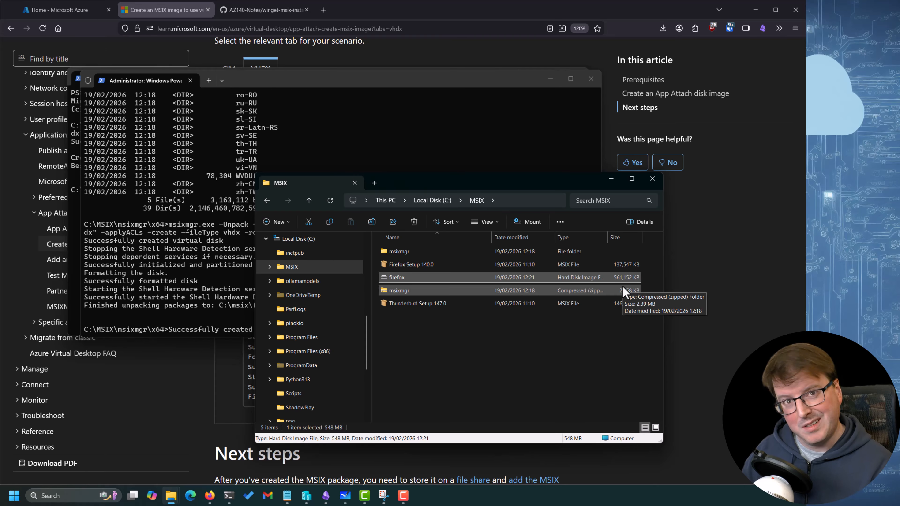
{"action": "left_click_drag", "start_coordinate": [492, 177], "coordinate": [389, 171]}
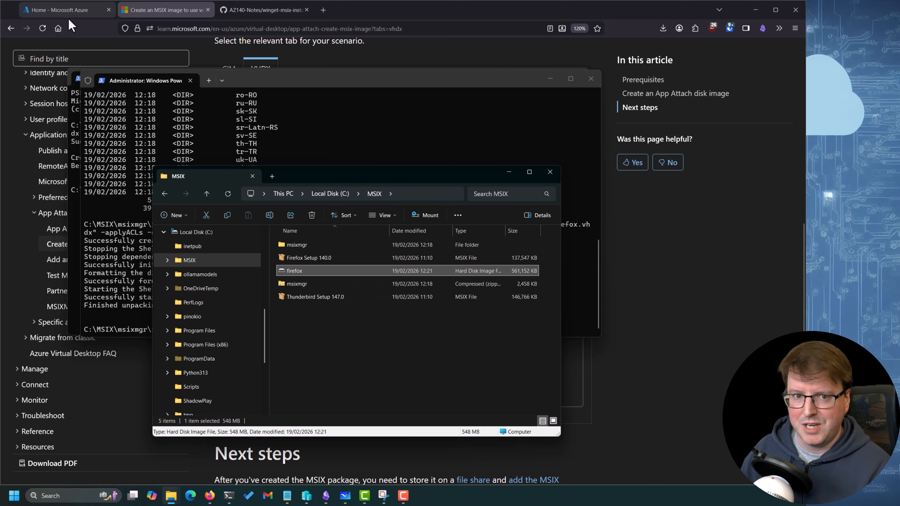
In the Azure portal, open the youtubeappstore storage account's youtubeapps file share and browse its files
{"action": "left_click", "coordinate": [65, 11]}
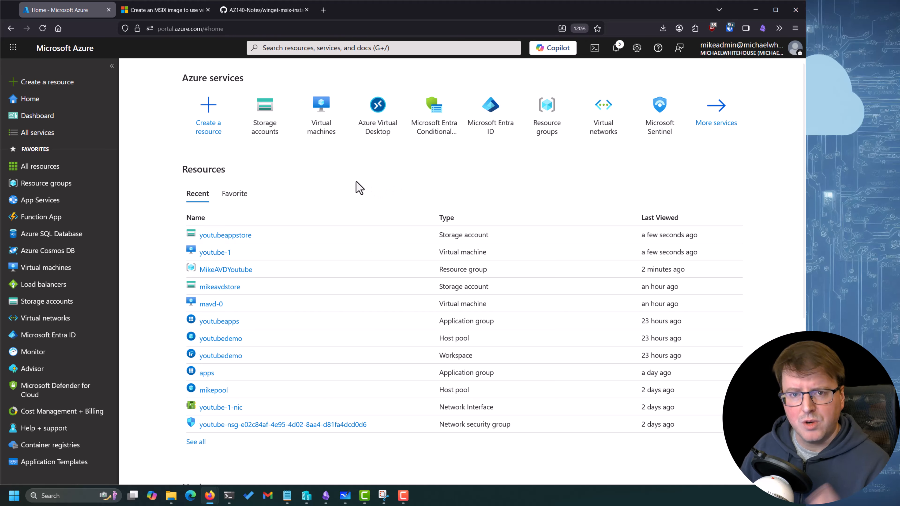
{"action": "left_click", "coordinate": [227, 235]}
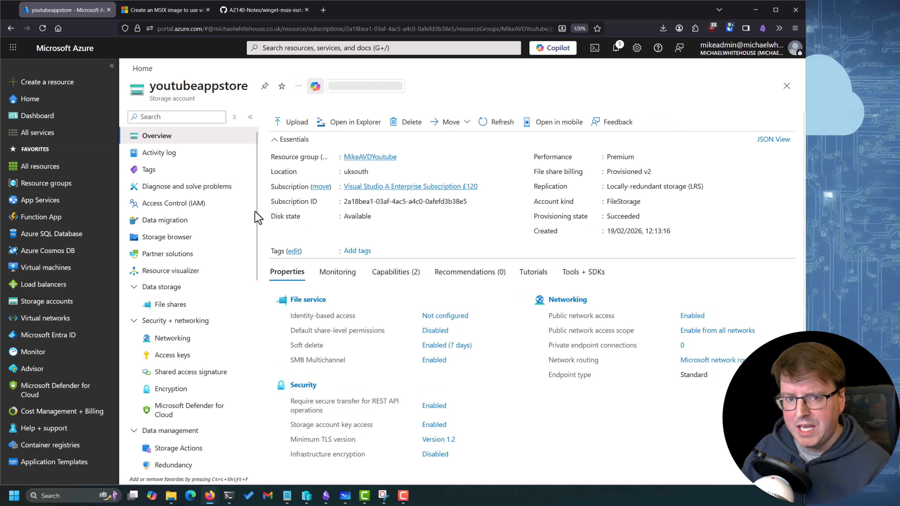
{"action": "left_click", "coordinate": [163, 306]}
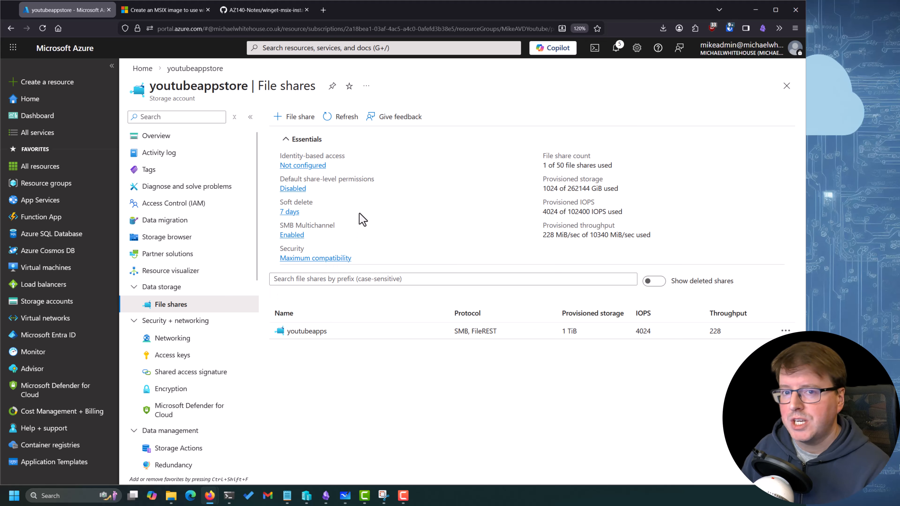
{"action": "left_click", "coordinate": [311, 333]}
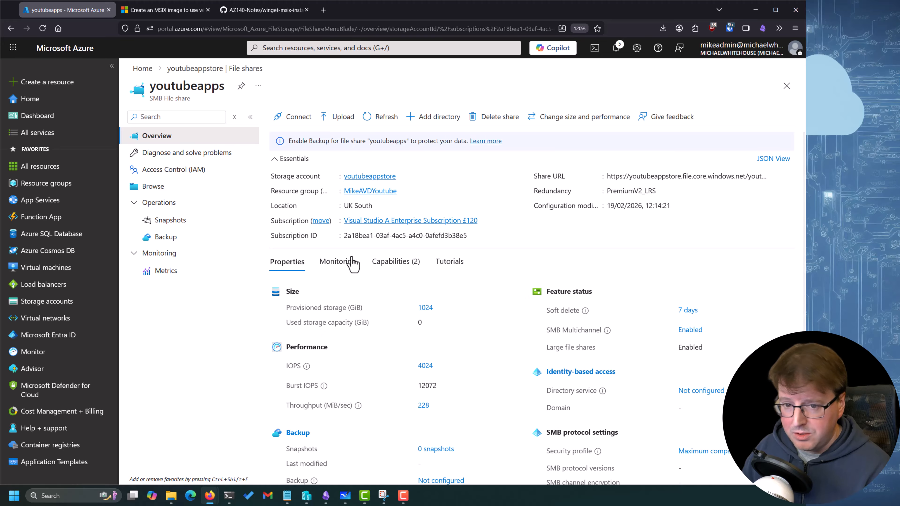
{"action": "left_click", "coordinate": [153, 187]}
Upload firefox.vhdx from the C:\MSIX folder to the youtubeapps file share
{"action": "left_click", "coordinate": [339, 121]}
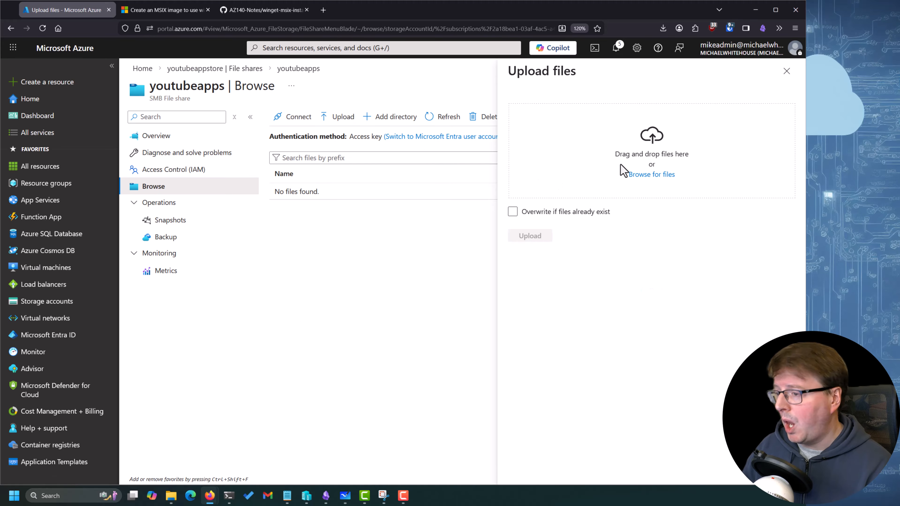
{"action": "left_click", "coordinate": [643, 174]}
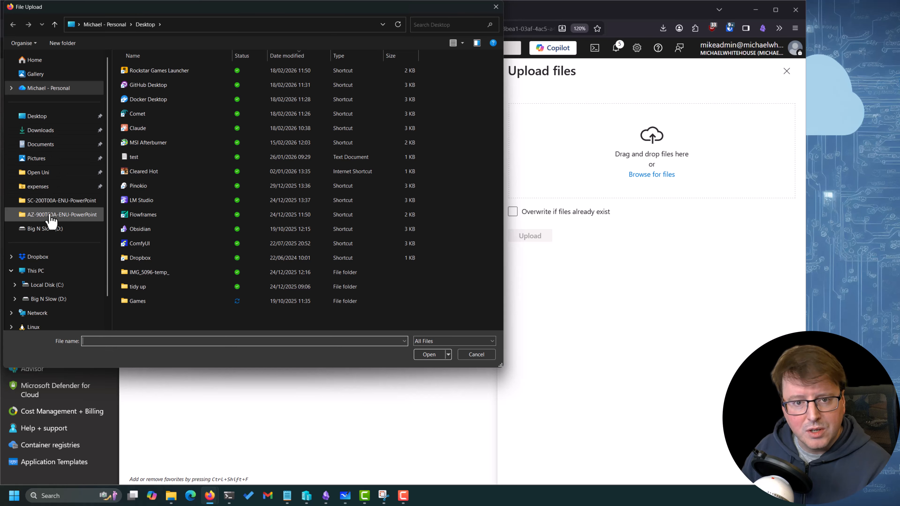
{"action": "left_click", "coordinate": [50, 284]}
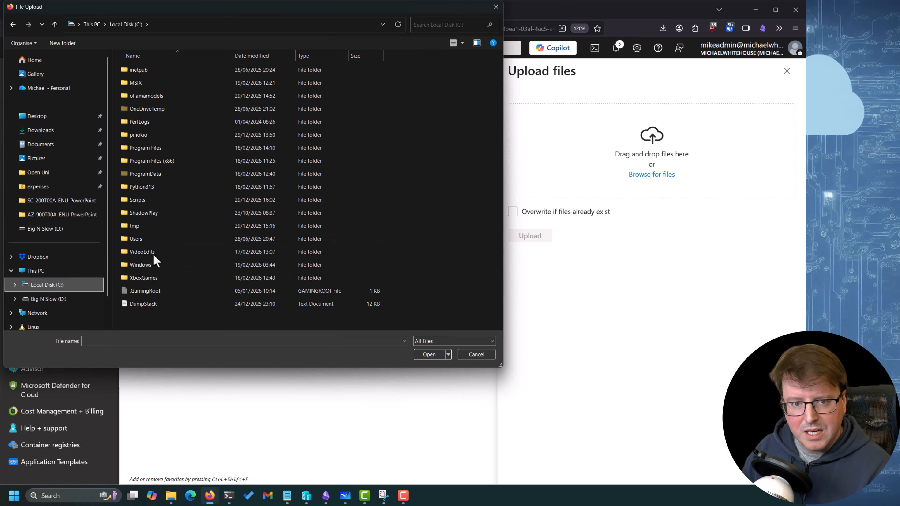
{"action": "double_click", "coordinate": [154, 84]}
{"action": "left_click", "coordinate": [164, 94]}
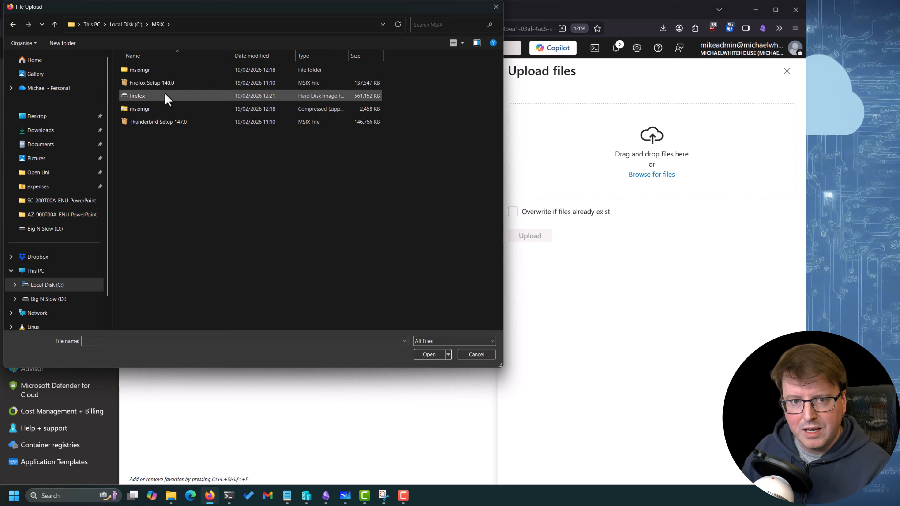
{"action": "left_click", "coordinate": [428, 354]}
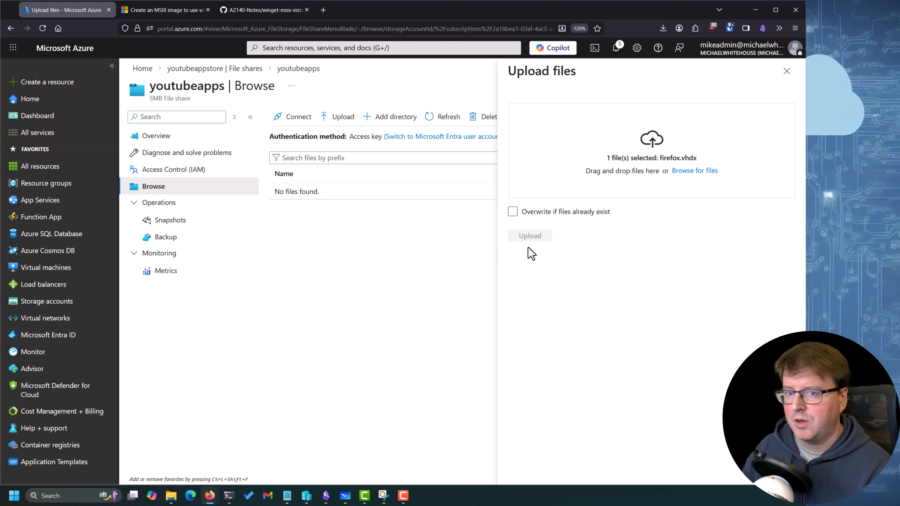
{"action": "left_click", "coordinate": [539, 236]}
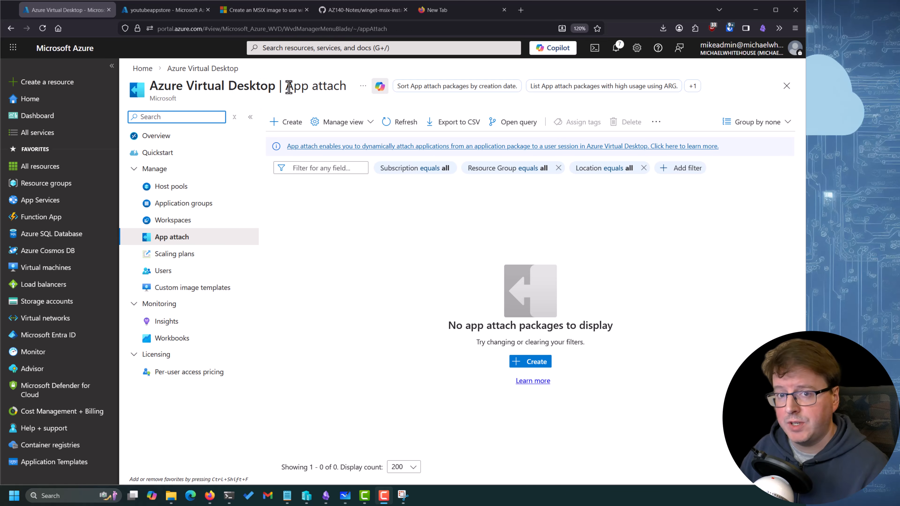
Examine the Storage File Data SMB Share Contributor assignment in the youtubeappstore storage account's access control
{"action": "left_click_drag", "start_coordinate": [280, 88], "coordinate": [326, 87]}
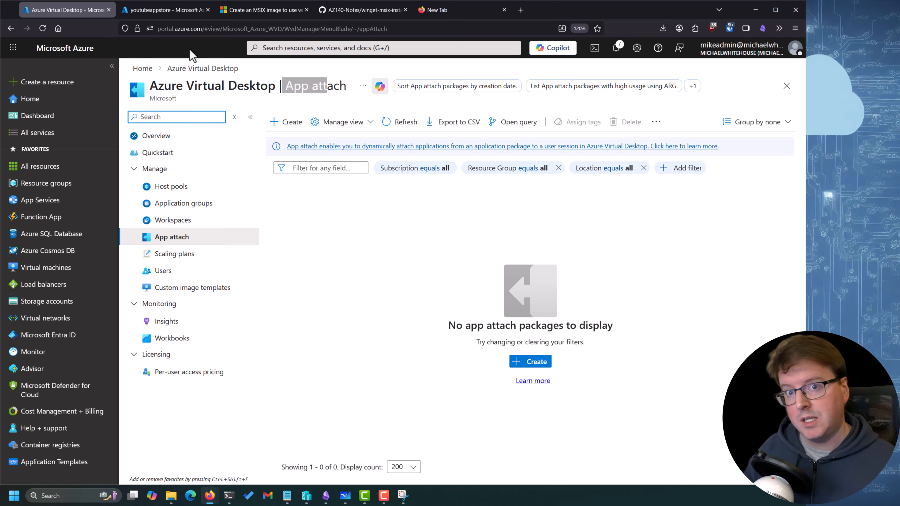
{"action": "left_click", "coordinate": [180, 16]}
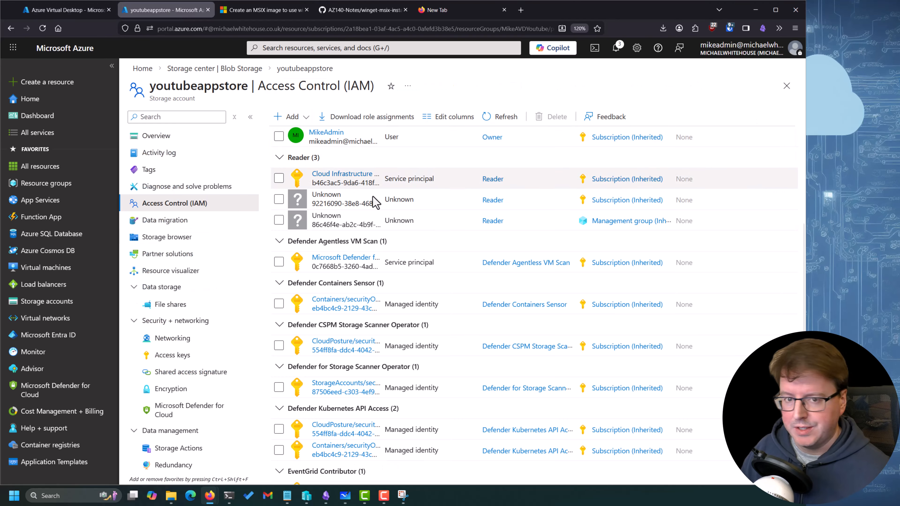
{"action": "scroll", "coordinate": [401, 269], "scroll_direction": "down", "scroll_amount": 5}
{"action": "scroll", "coordinate": [401, 279], "scroll_direction": "down", "scroll_amount": 4}
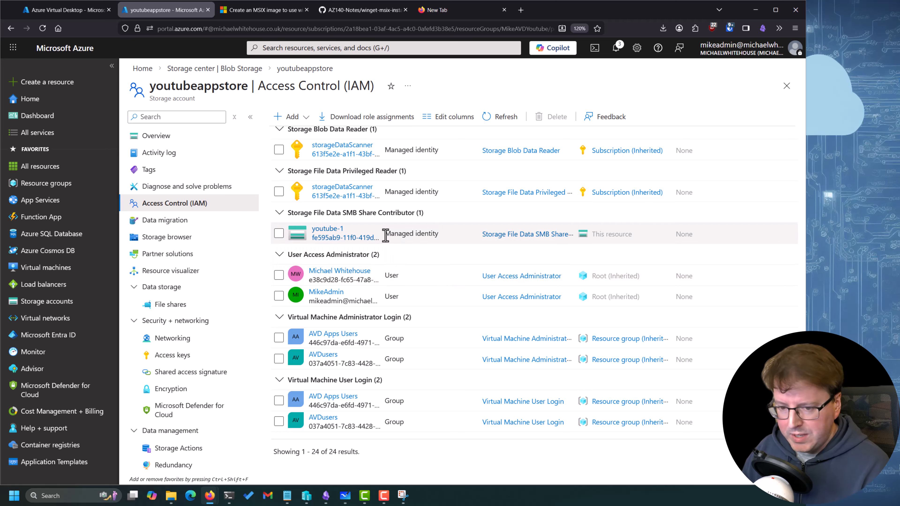
{"action": "mouse_move", "coordinate": [439, 207]}
{"action": "left_mouse_down"}
{"action": "mouse_move", "coordinate": [346, 202]}
{"action": "mouse_move", "coordinate": [304, 247]}
{"action": "mouse_move", "coordinate": [465, 234]}
{"action": "mouse_move", "coordinate": [388, 198]}
{"action": "left_mouse_up"}
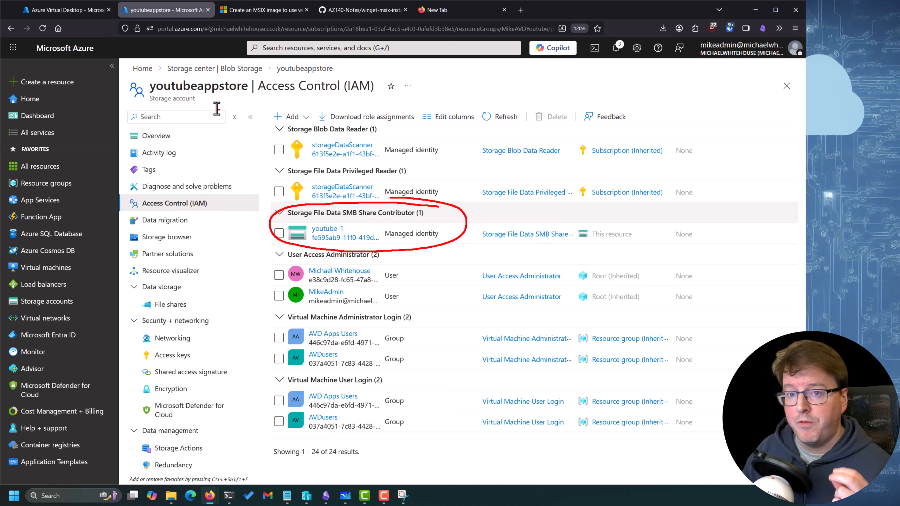
{"action": "left_click_drag", "start_coordinate": [150, 104], "coordinate": [201, 104]}
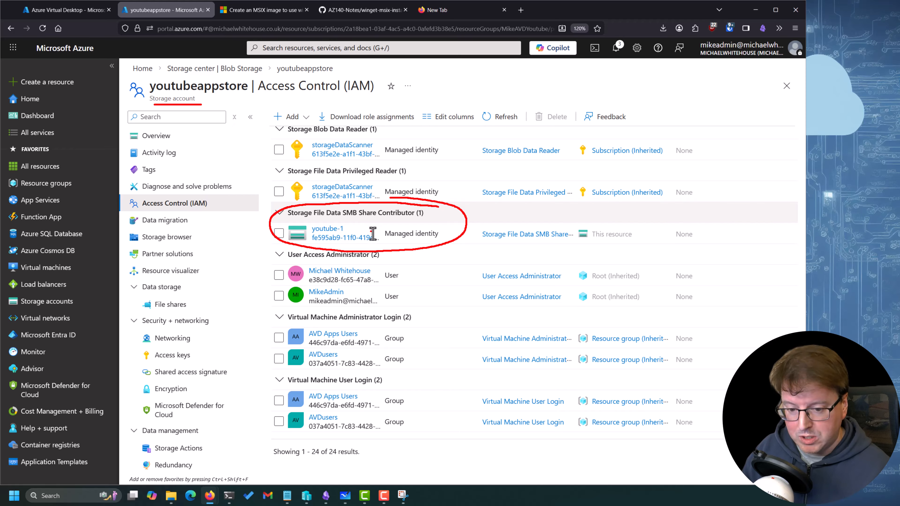
Examine the Azure Virtual Desktop service principal's Storage Account Contributor assignment on the storage account
{"action": "key", "text": "Escape"}
{"action": "scroll", "coordinate": [383, 240], "scroll_direction": "up", "scroll_amount": 12}
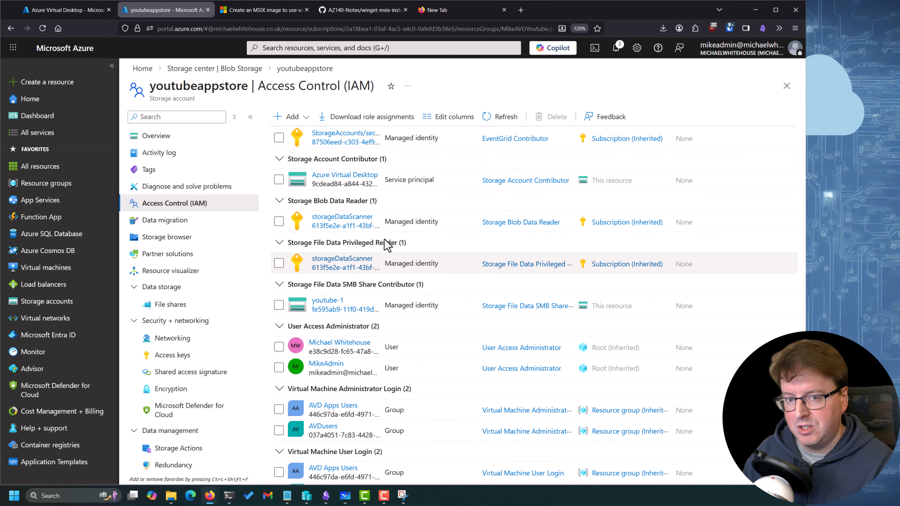
{"action": "scroll", "coordinate": [386, 241], "scroll_direction": "up", "scroll_amount": 3}
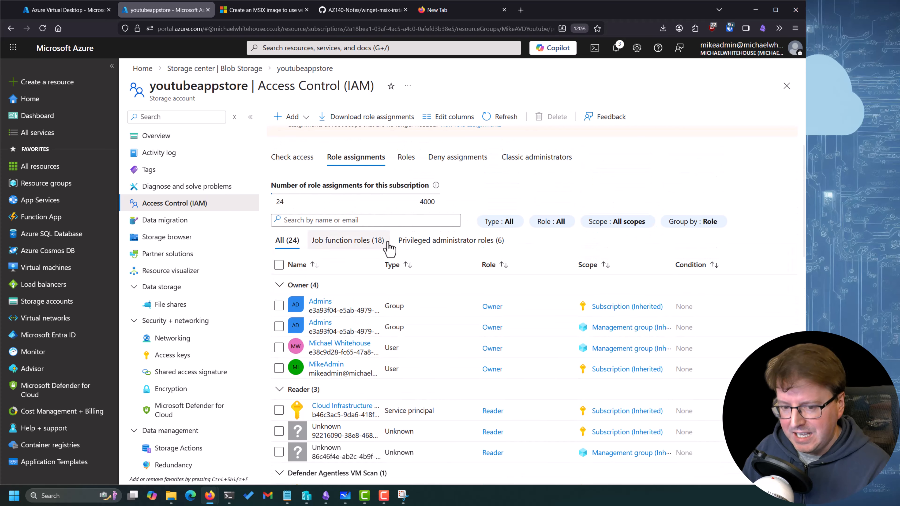
{"action": "scroll", "coordinate": [379, 292], "scroll_direction": "down", "scroll_amount": 10}
{"action": "scroll", "coordinate": [379, 292], "scroll_direction": "down", "scroll_amount": 3}
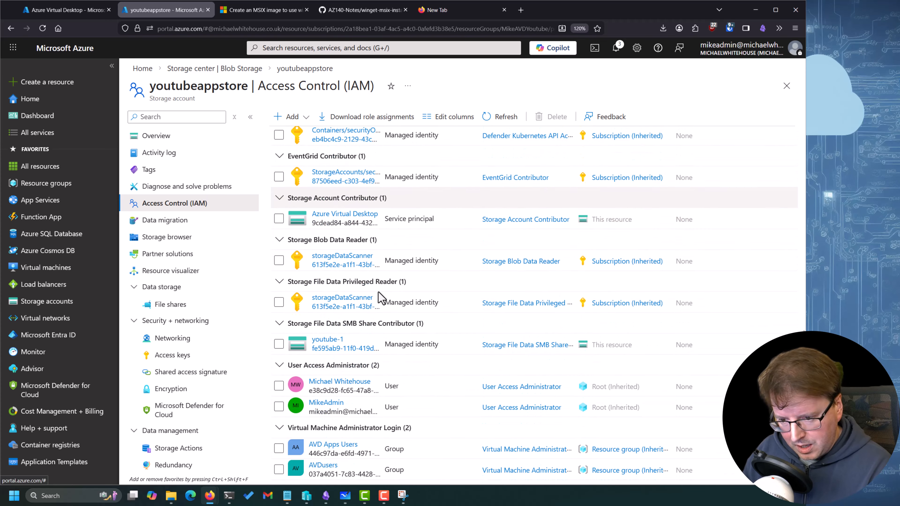
{"action": "mouse_move", "coordinate": [418, 204]}
{"action": "left_mouse_down"}
{"action": "mouse_move", "coordinate": [372, 242]}
{"action": "mouse_move", "coordinate": [371, 204]}
{"action": "left_mouse_up"}
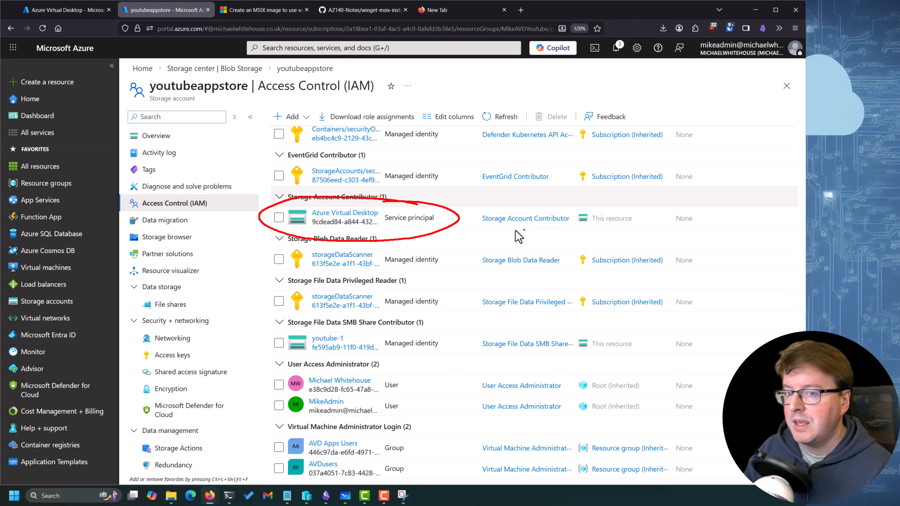
{"action": "left_click_drag", "start_coordinate": [499, 225], "coordinate": [548, 224]}
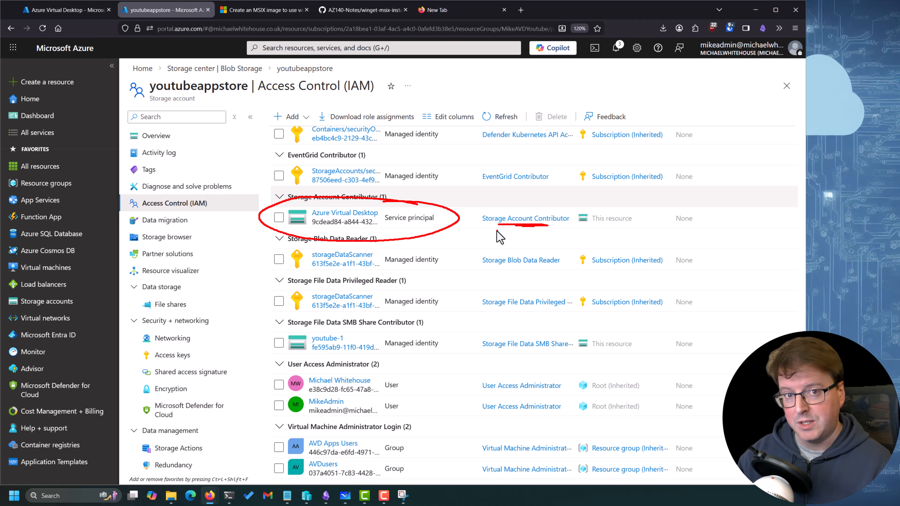
Reopen the youtubeappstore storage account from the storage accounts list and show its access control role assignments
{"action": "scroll", "coordinate": [390, 236], "scroll_direction": "up", "scroll_amount": 10}
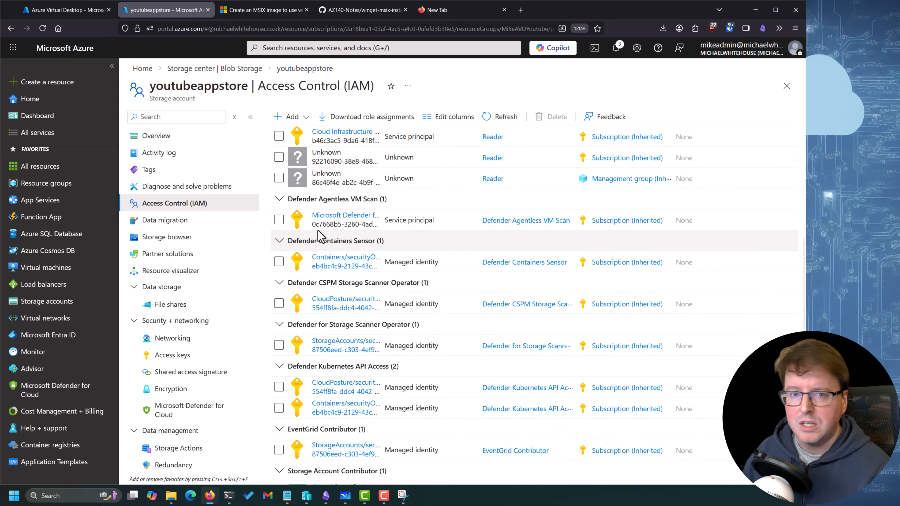
{"action": "left_click", "coordinate": [220, 68]}
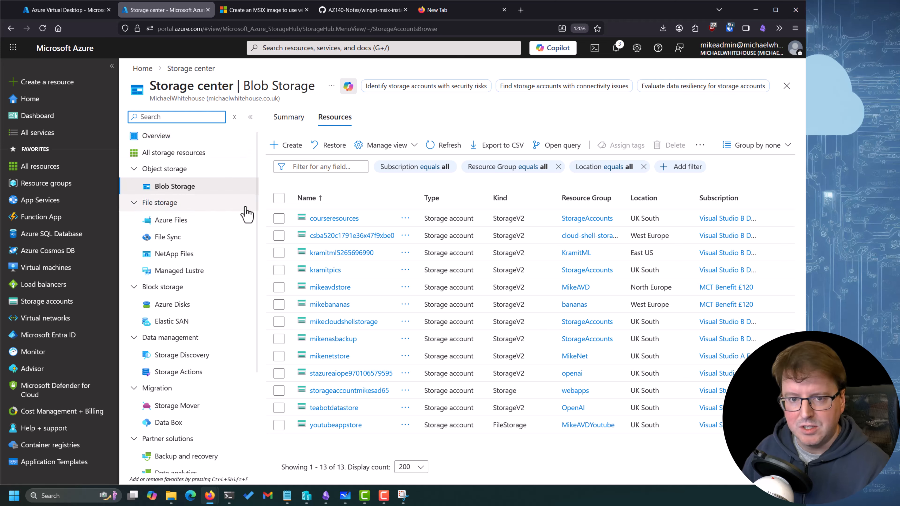
{"action": "left_click", "coordinate": [336, 426]}
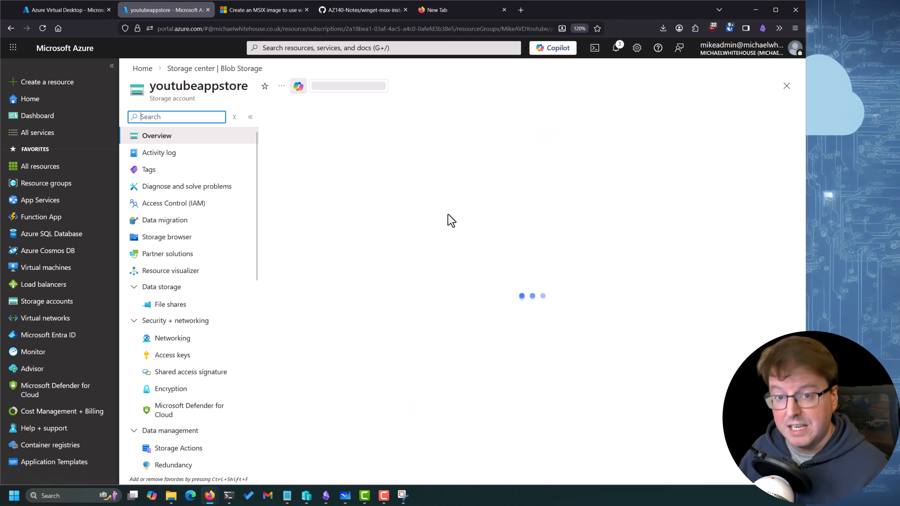
{"action": "left_click", "coordinate": [185, 209]}
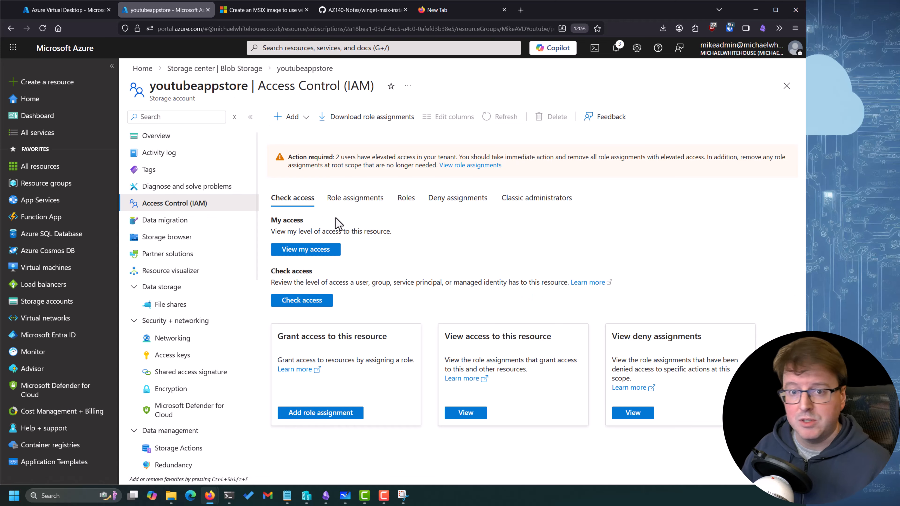
{"action": "left_click", "coordinate": [370, 200]}
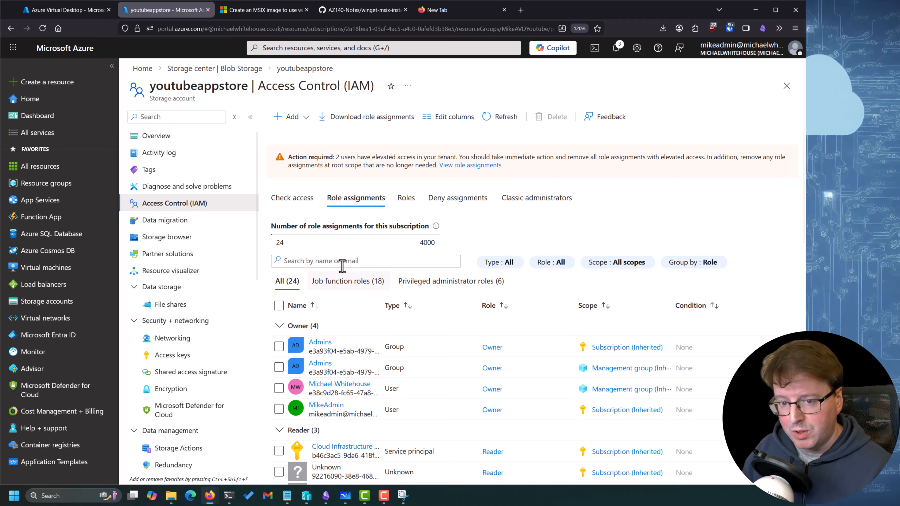
Start a new role assignment on youtubeappstore and choose the Storage Account Contributor role
{"action": "left_click", "coordinate": [291, 116]}
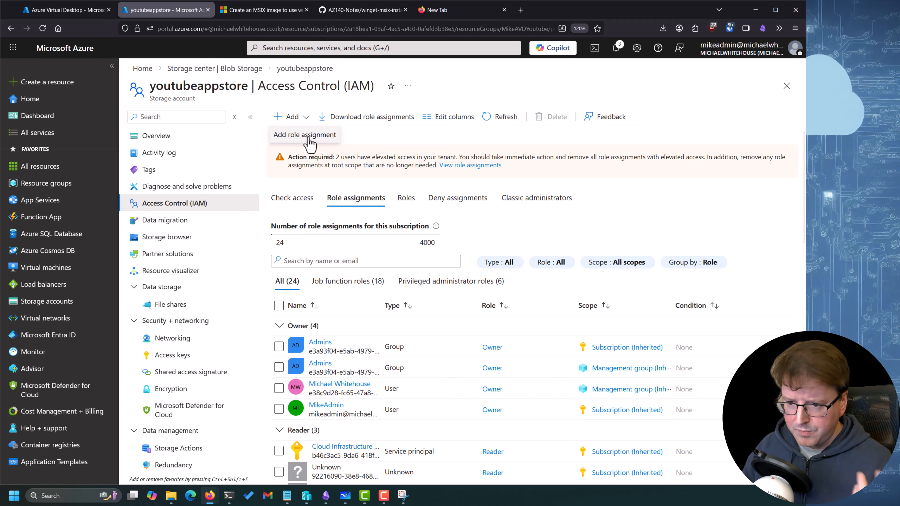
{"action": "left_click", "coordinate": [305, 136]}
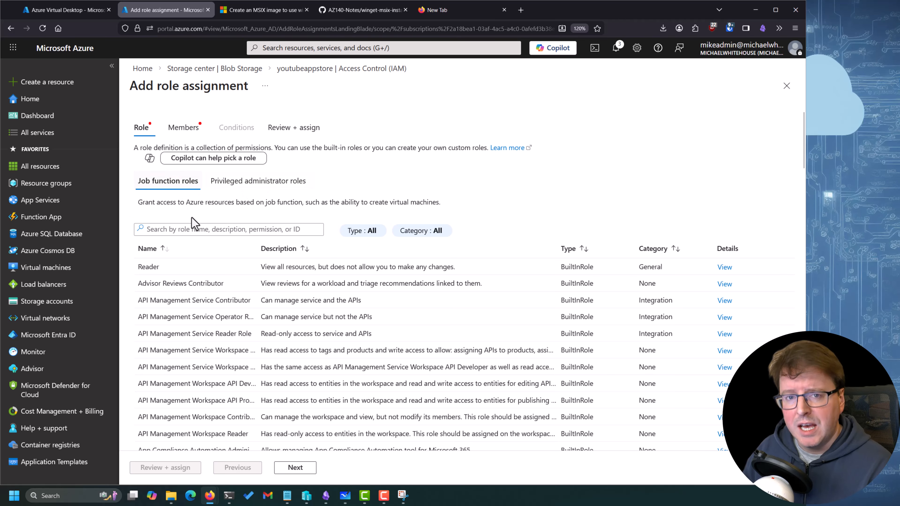
{"action": "left_click", "coordinate": [197, 231]}
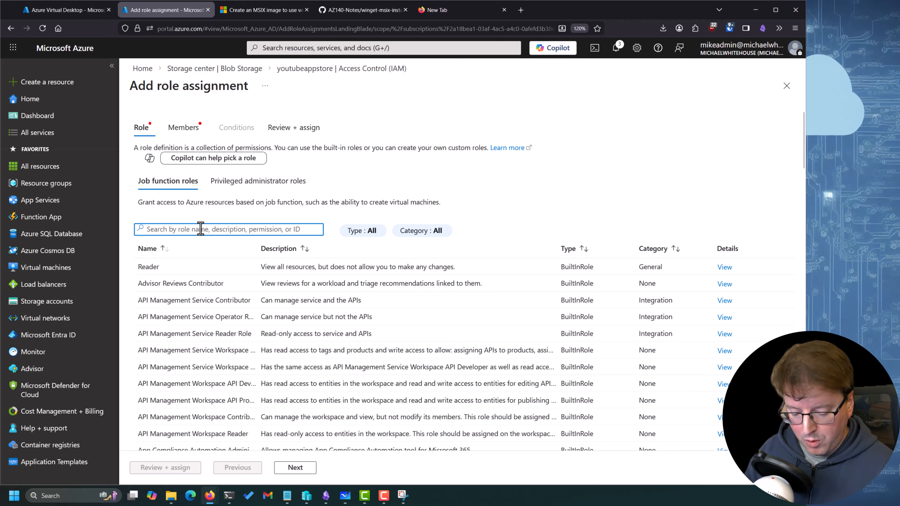
{"action": "type", "text": "Storage Account Contributor"}
{"action": "scroll", "coordinate": [254, 373], "scroll_direction": "down", "scroll_amount": 3}
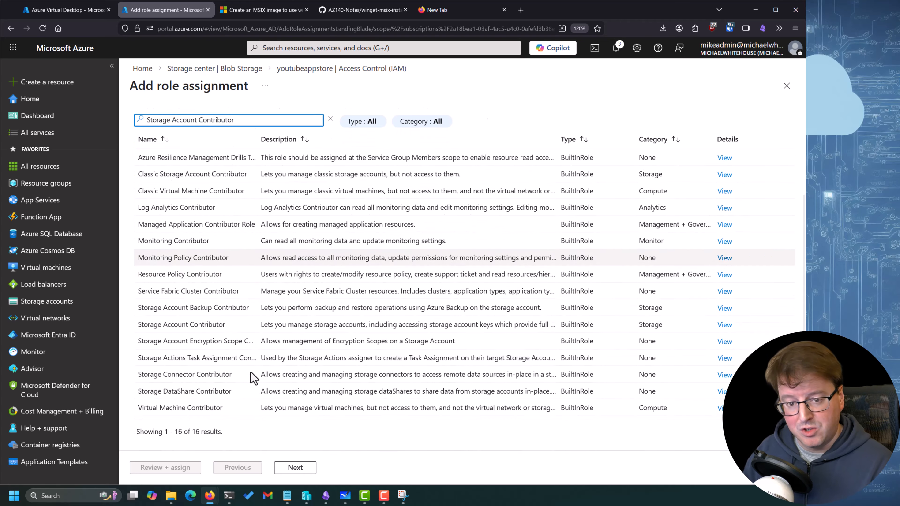
{"action": "left_click", "coordinate": [216, 325]}
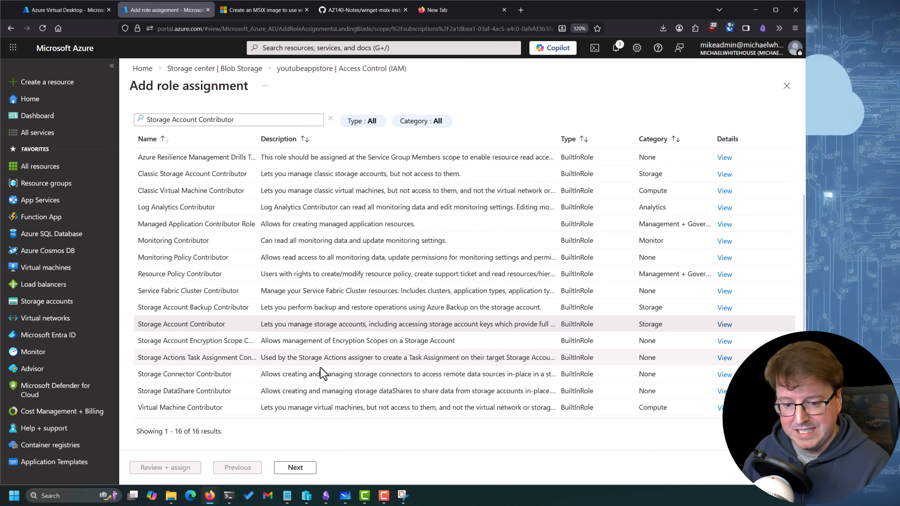
{"action": "left_click", "coordinate": [295, 468]}
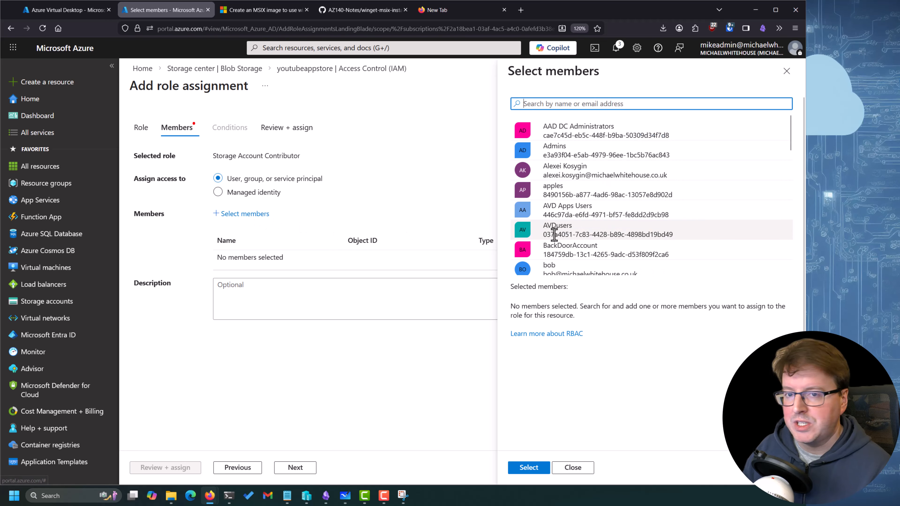
Search the selectable members for "azure virtual desktop" for the Storage Account Contributor role assignment
{"action": "scroll", "coordinate": [790, 148], "scroll_direction": "down", "scroll_amount": 1}
{"action": "left_click_drag", "start_coordinate": [792, 151], "coordinate": [780, 100]}
{"action": "left_click", "coordinate": [668, 106]}
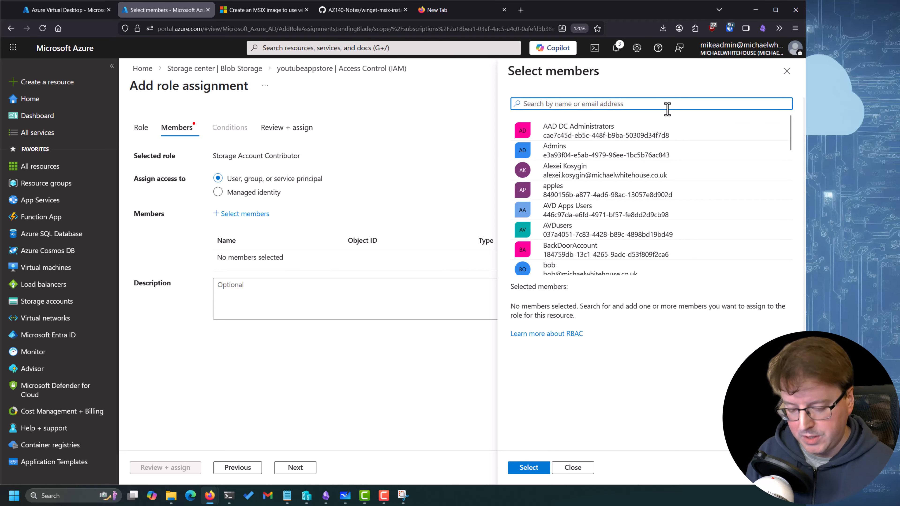
{"action": "type", "text": "azure virtual desktop"}
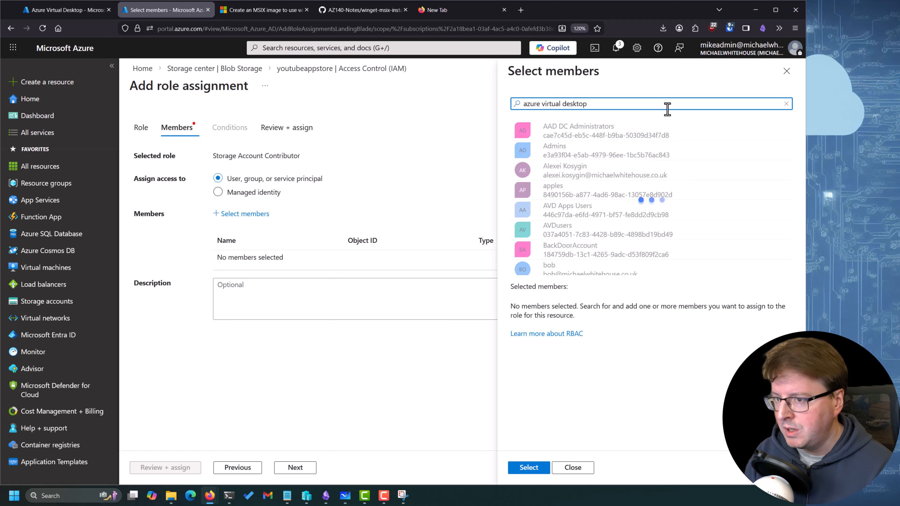
{"action": "mouse_move", "coordinate": [578, 110]}
{"action": "left_mouse_down"}
{"action": "mouse_move", "coordinate": [539, 113]}
{"action": "mouse_move", "coordinate": [555, 115]}
{"action": "left_mouse_up"}
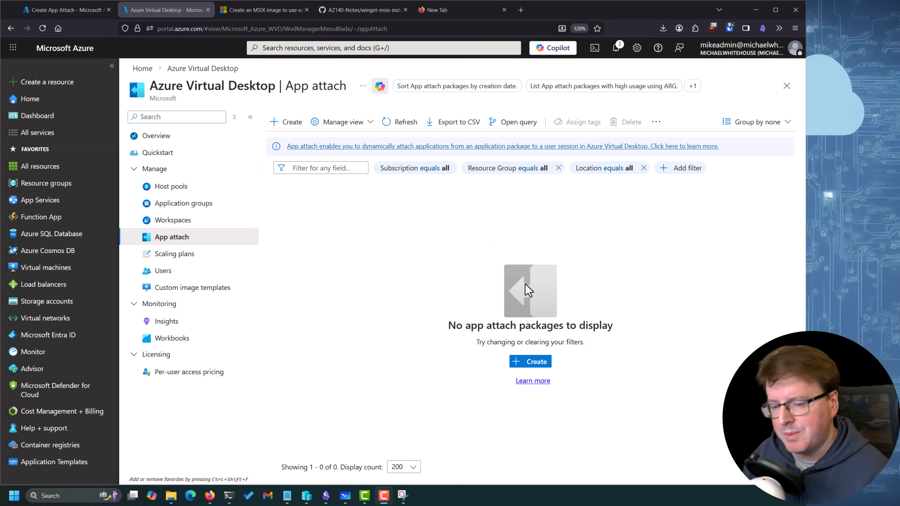
Start creating an App Attach package and set its resource group to MikeAVDYoutube
{"action": "left_click", "coordinate": [535, 368]}
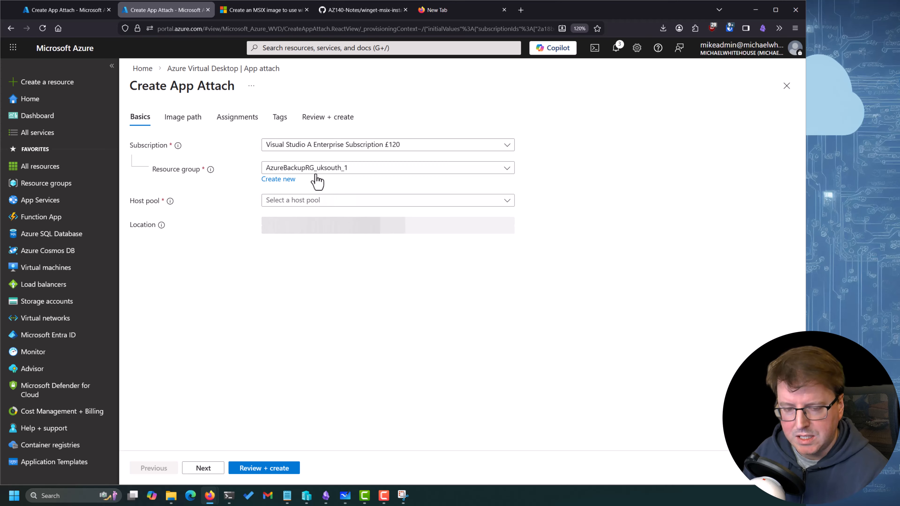
{"action": "left_click", "coordinate": [340, 168]}
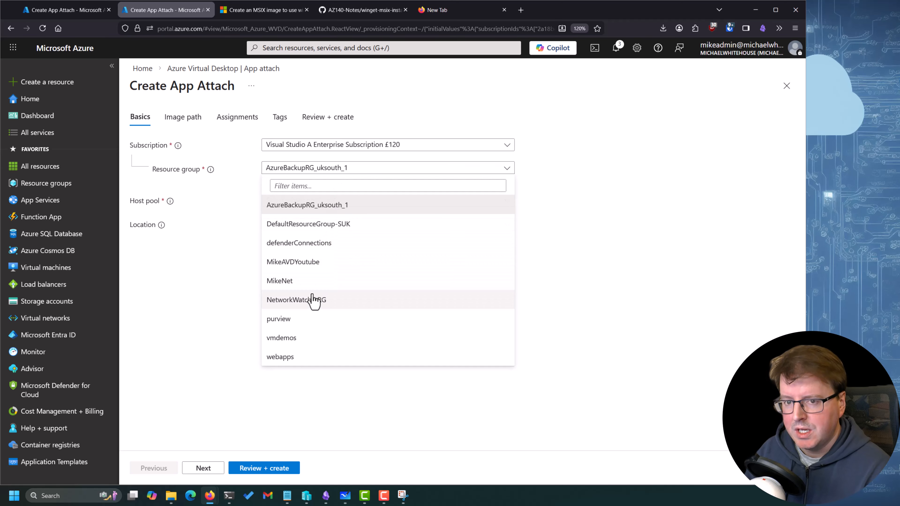
{"action": "left_click", "coordinate": [322, 266]}
Set the App Attach package's resource group to MikeAVDYoutube and list the selectable host pools
{"action": "left_click", "coordinate": [337, 205]}
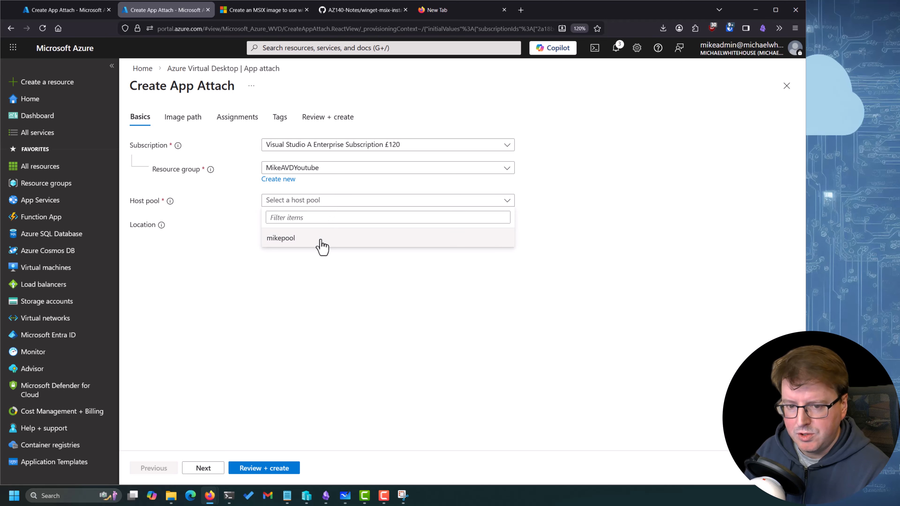
{"action": "left_click", "coordinate": [293, 262]}
{"action": "left_click", "coordinate": [284, 202]}
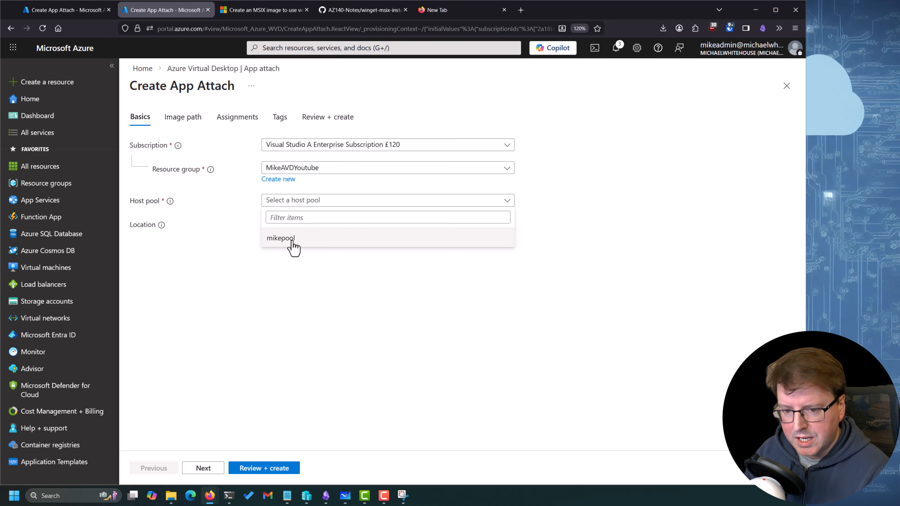
{"action": "left_click", "coordinate": [236, 233]}
Try the MCT Benefit £120 subscription with the MikeAVD resource group and look for a host pool
{"action": "left_click", "coordinate": [319, 145]}
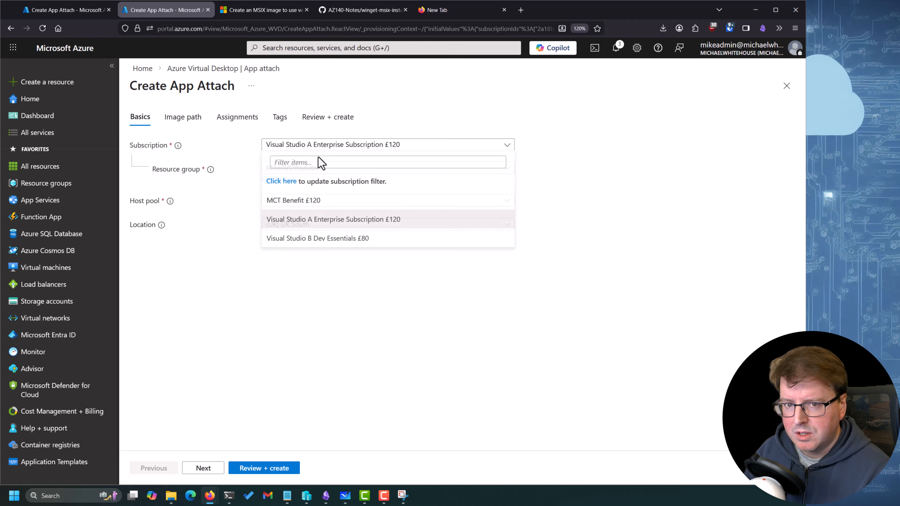
{"action": "left_click", "coordinate": [296, 201]}
{"action": "left_click", "coordinate": [315, 169]}
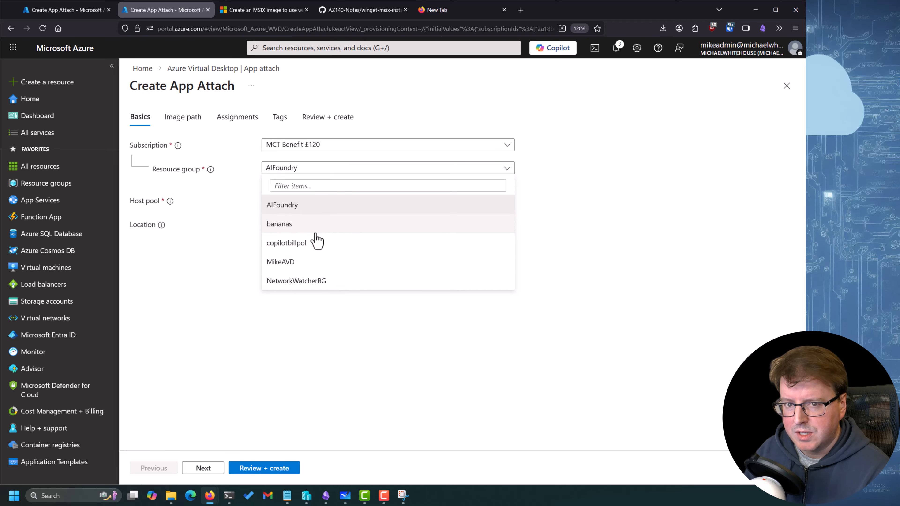
{"action": "left_click", "coordinate": [311, 262]}
{"action": "left_click", "coordinate": [318, 169]}
{"action": "left_click", "coordinate": [315, 200]}
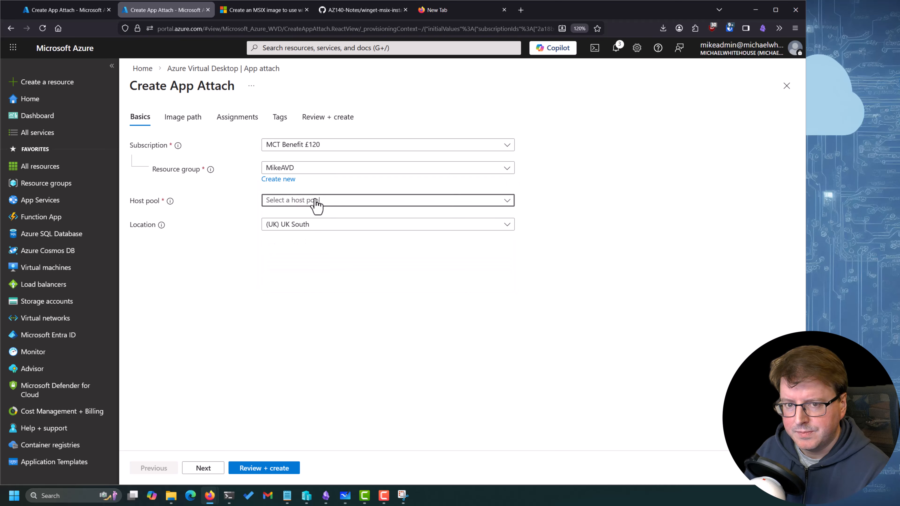
{"action": "left_click", "coordinate": [316, 200]}
{"action": "left_click", "coordinate": [307, 251]}
Set the subscription to Visual Studio A Enterprise Subscription £120, the resource group to MikeAVDYoutube and the host pool to youtubedemo
{"action": "left_click", "coordinate": [297, 144]}
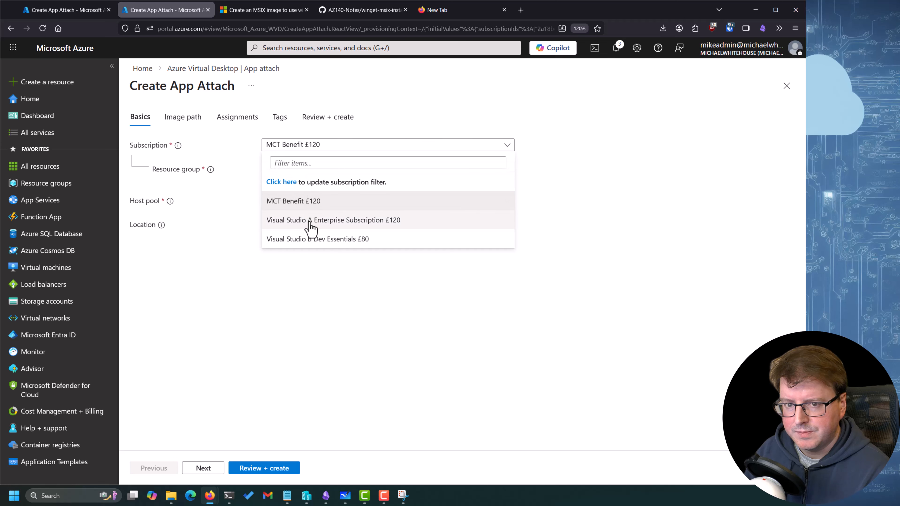
{"action": "left_click", "coordinate": [311, 223]}
{"action": "left_click", "coordinate": [322, 168]}
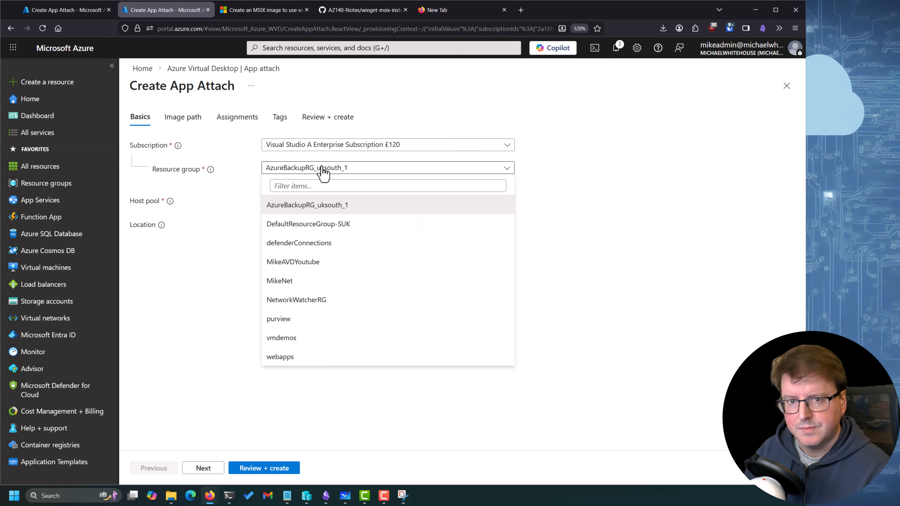
{"action": "left_click", "coordinate": [322, 168]}
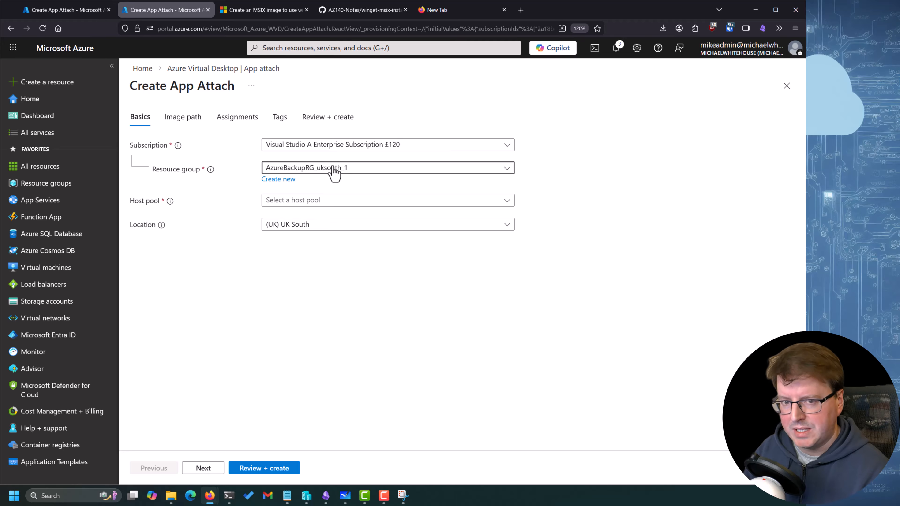
{"action": "left_click", "coordinate": [334, 173]}
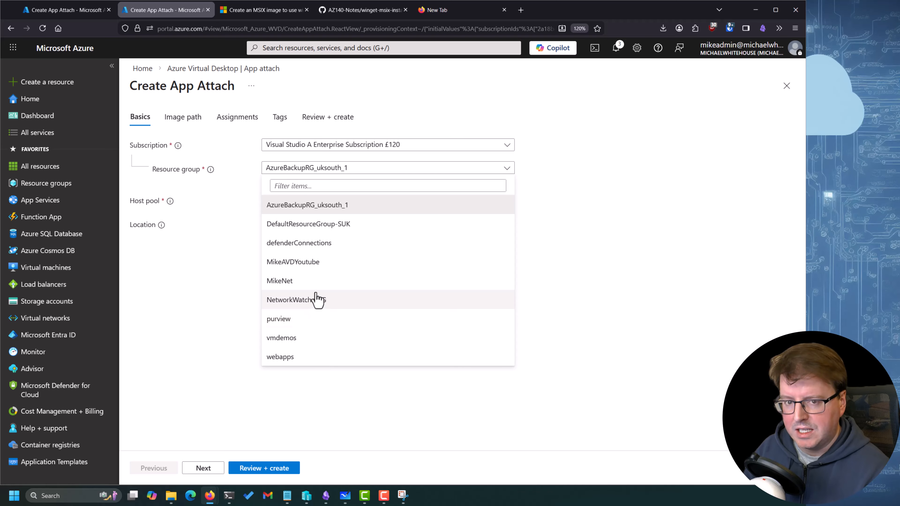
{"action": "left_click", "coordinate": [324, 264]}
{"action": "left_click", "coordinate": [321, 201]}
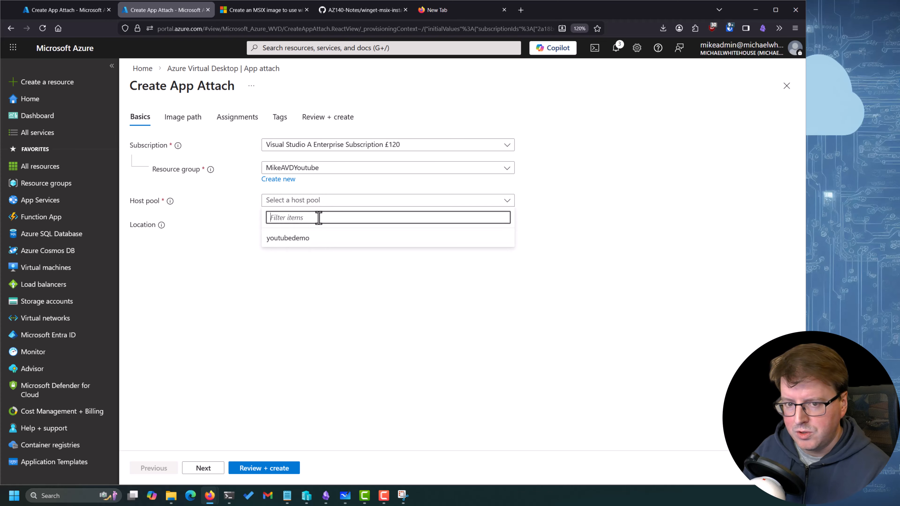
{"action": "left_click", "coordinate": [289, 238]}
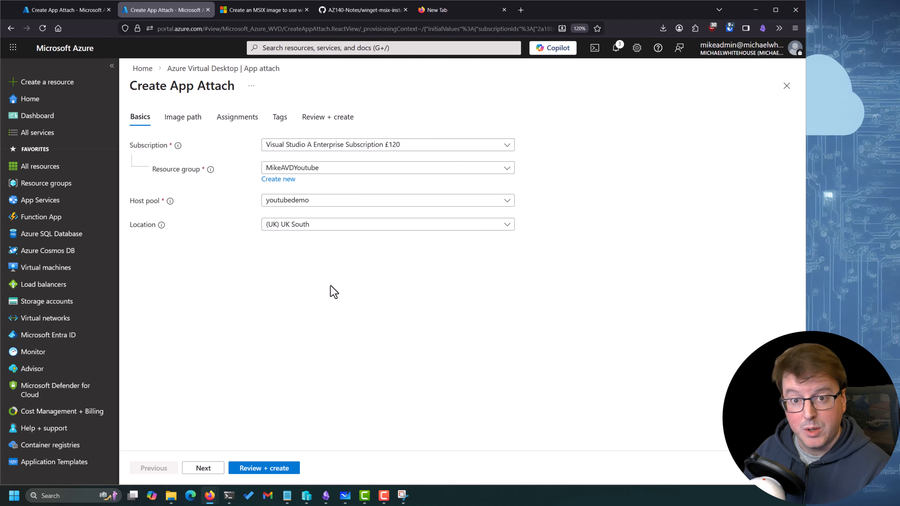
Set the image path to firefox.vhdx in the youtubeapps file share of the youtubeappstore storage account
{"action": "left_click", "coordinate": [203, 469]}
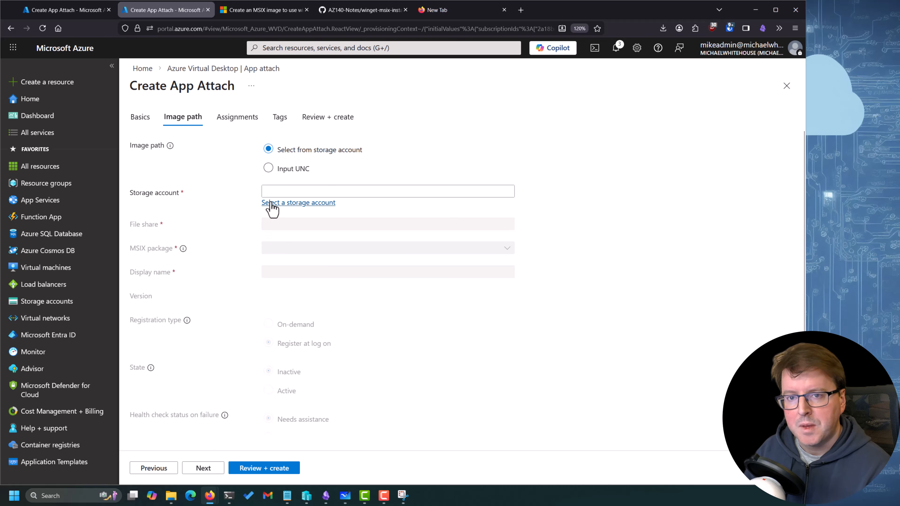
{"action": "left_click", "coordinate": [294, 213]}
{"action": "left_click", "coordinate": [262, 367]}
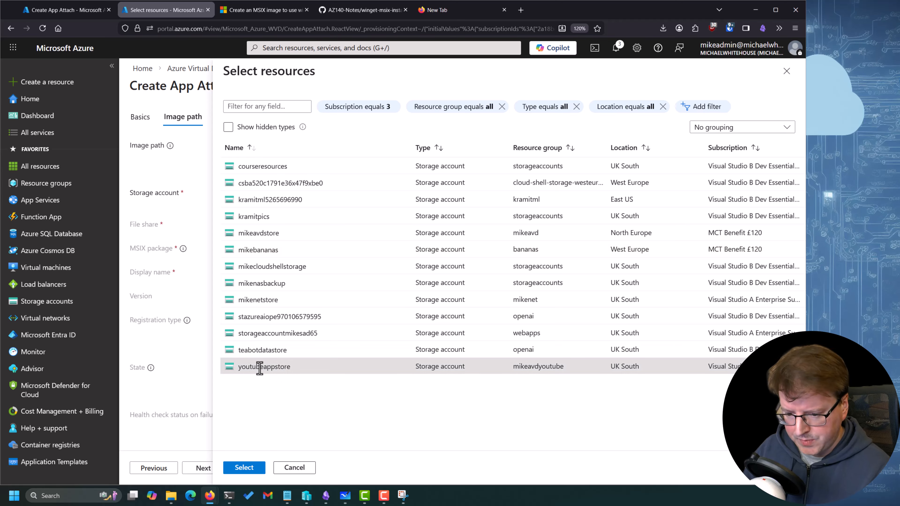
{"action": "left_click", "coordinate": [245, 468]}
{"action": "left_click", "coordinate": [292, 235]}
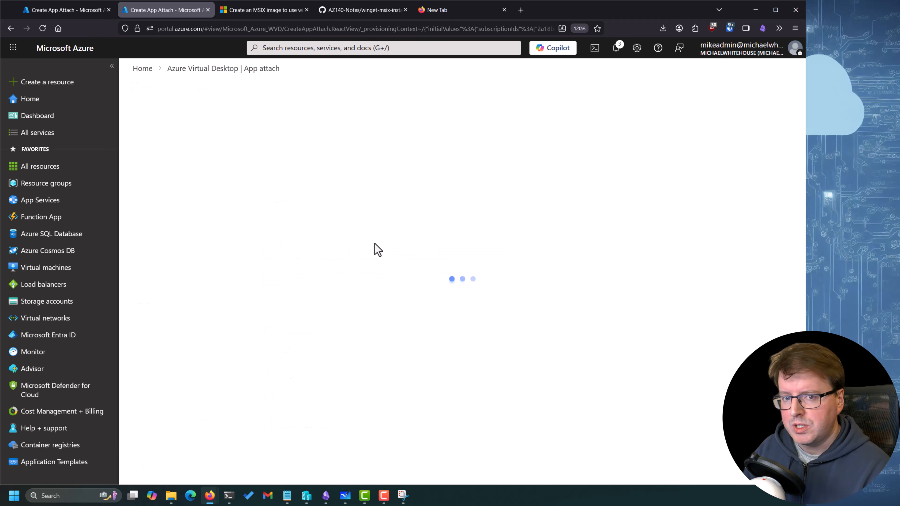
{"action": "left_click", "coordinate": [151, 179]}
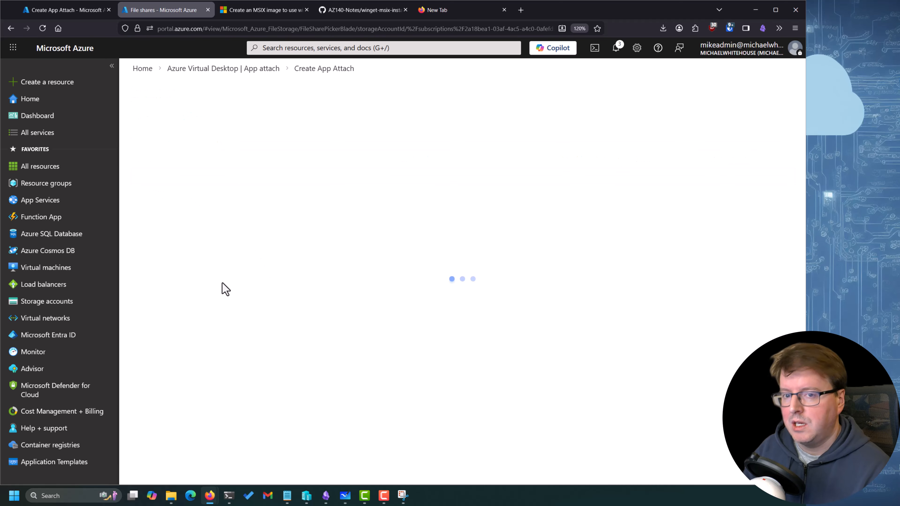
{"action": "left_click", "coordinate": [146, 201]}
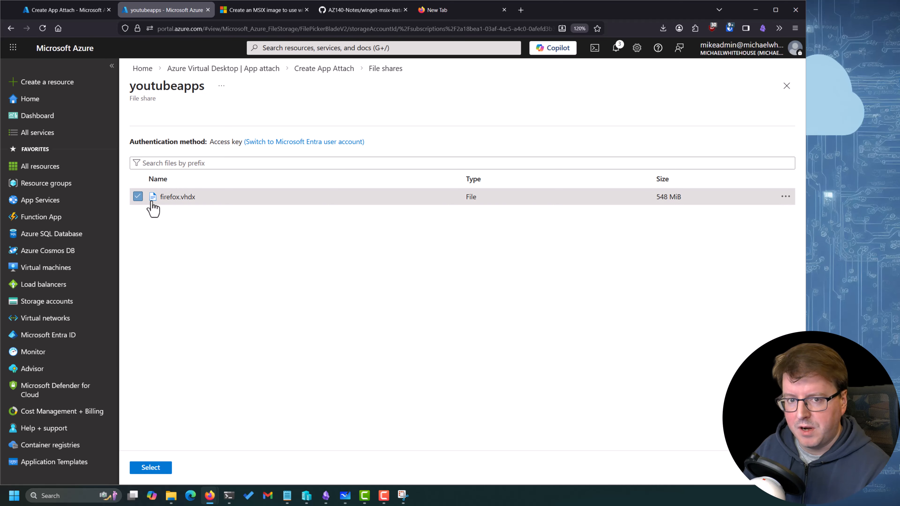
{"action": "left_click", "coordinate": [151, 467]}
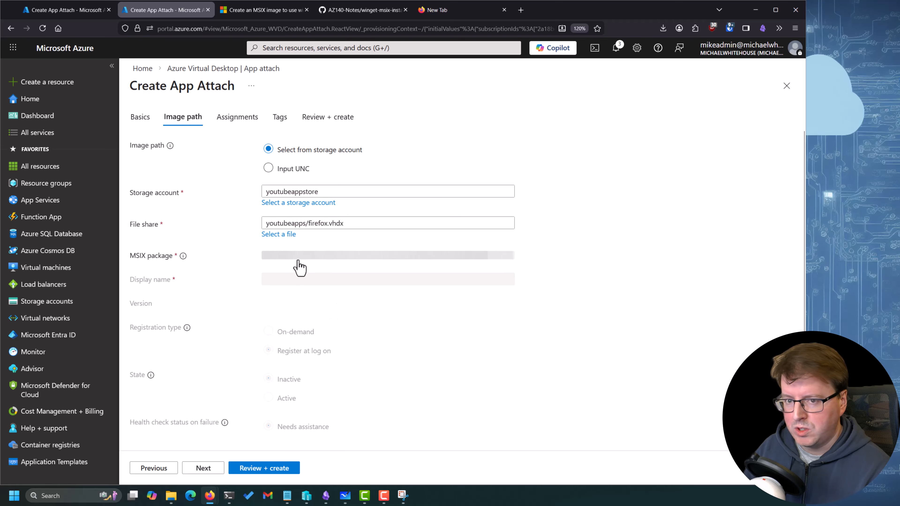
Choose the Mozilla.MozillaFirefox_140.0.0.0_x86 MSIX package with display name FireFox, registration at log on and state Active
{"action": "left_click", "coordinate": [297, 256]}
{"action": "left_click", "coordinate": [330, 275]}
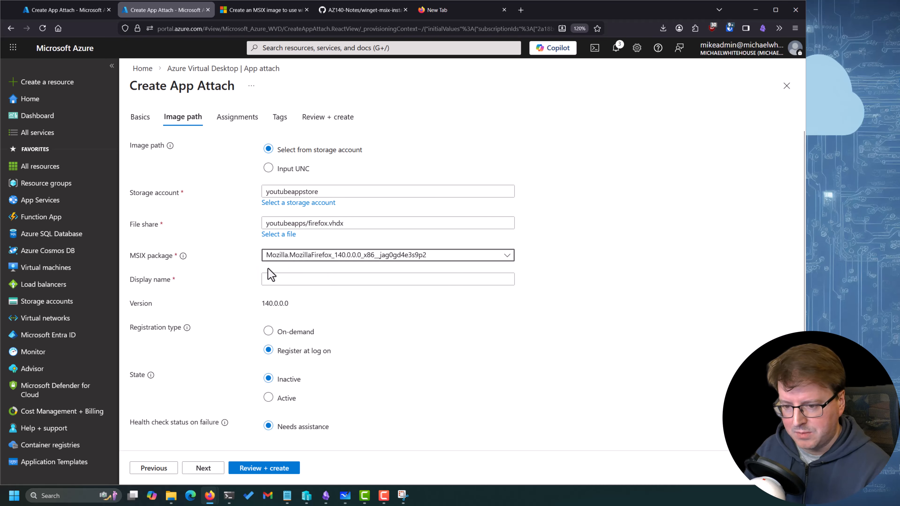
{"action": "left_click", "coordinate": [301, 284]}
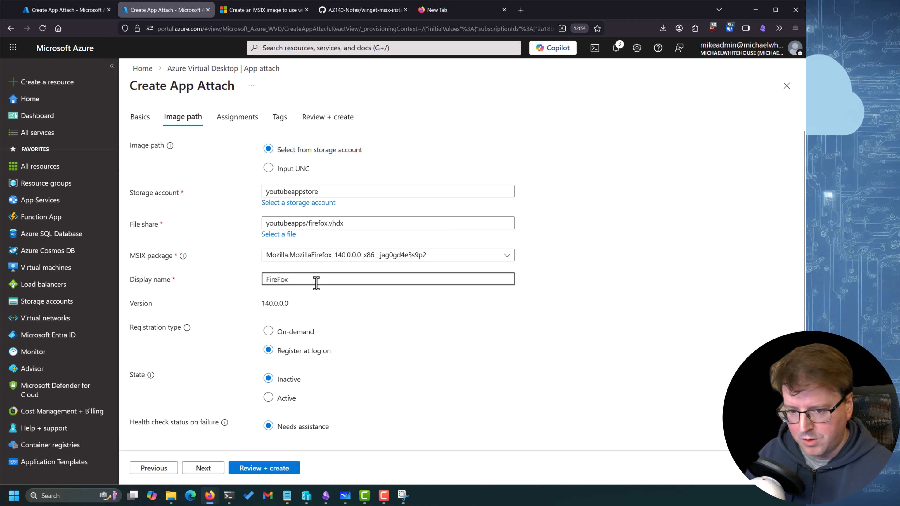
{"action": "left_click", "coordinate": [309, 331]}
{"action": "left_click", "coordinate": [304, 351]}
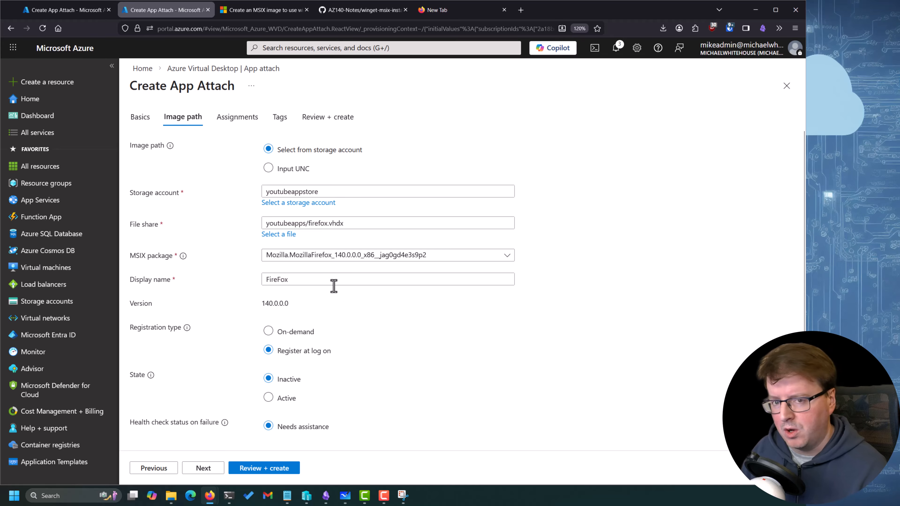
{"action": "scroll", "coordinate": [482, 350], "scroll_direction": "down", "scroll_amount": 2}
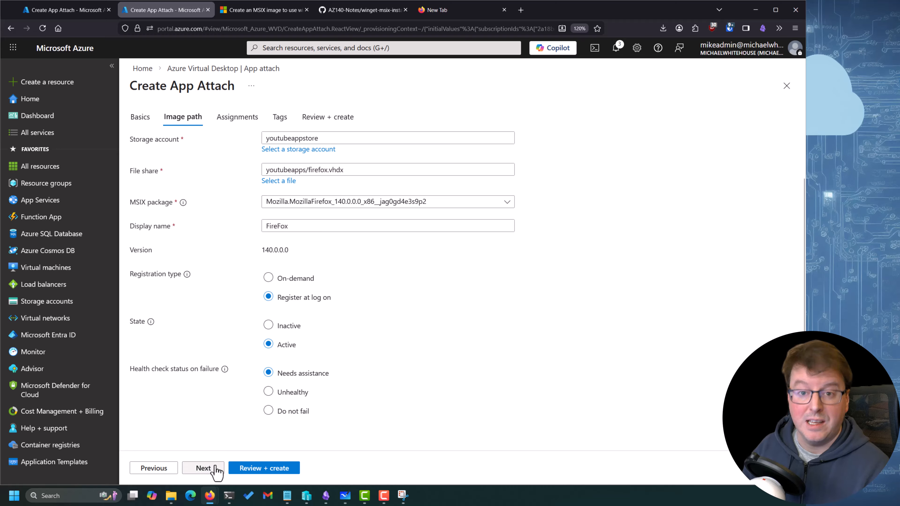
Assign the package to the youtubedemo host pool and the AVDusers group
{"action": "left_click", "coordinate": [204, 468]}
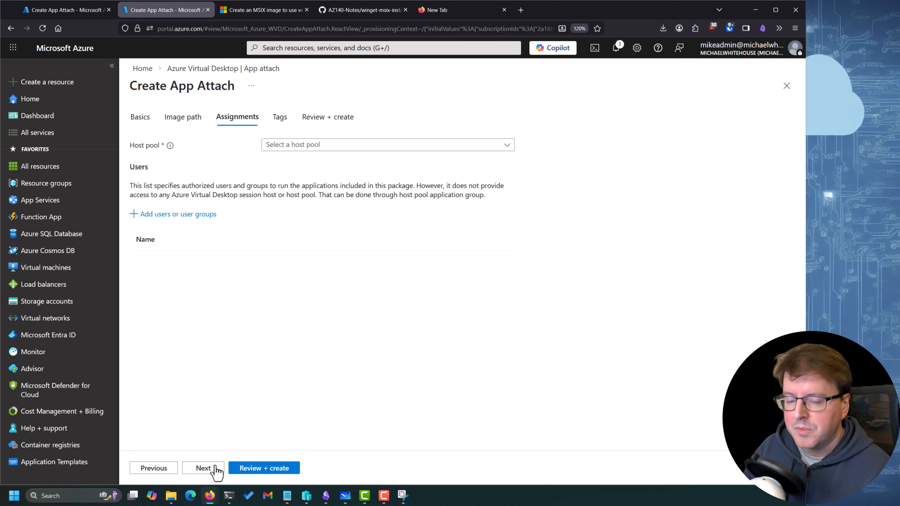
{"action": "left_click", "coordinate": [321, 145]}
{"action": "left_click", "coordinate": [270, 202]}
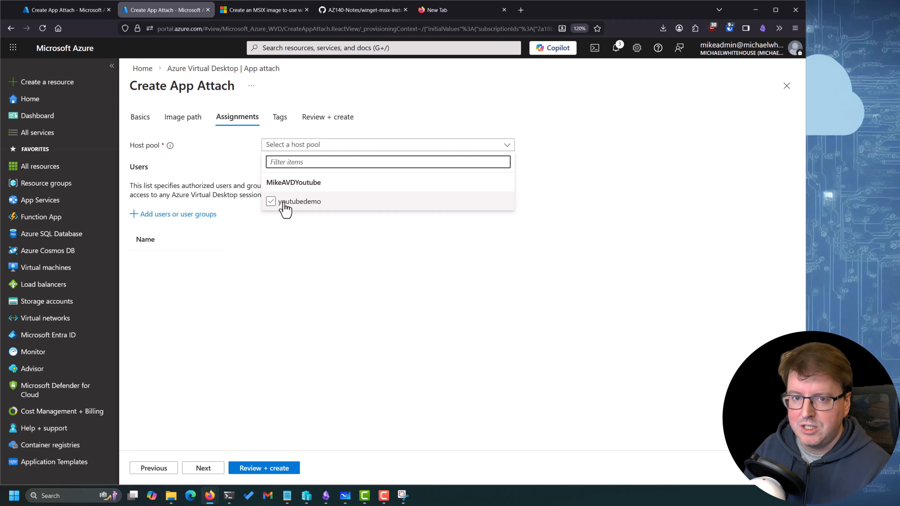
{"action": "left_click", "coordinate": [209, 194]}
{"action": "left_click", "coordinate": [186, 215]}
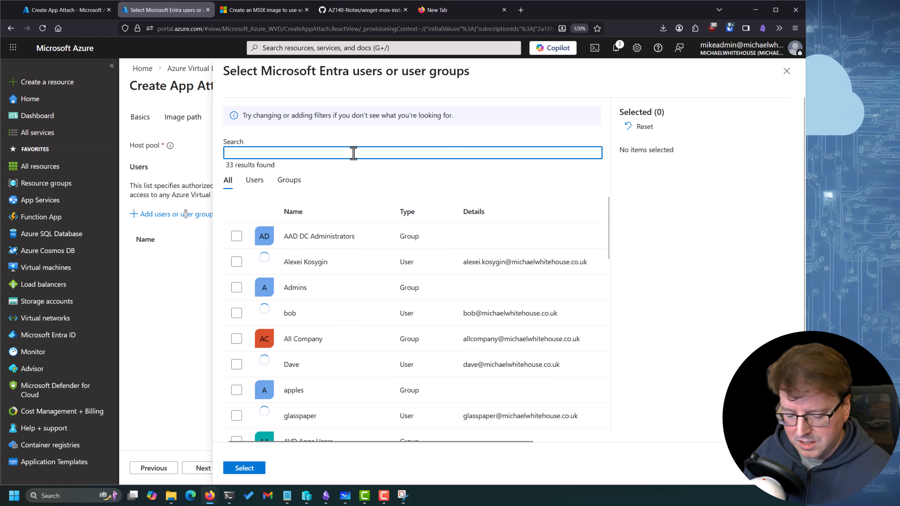
{"action": "type", "text": "avd"}
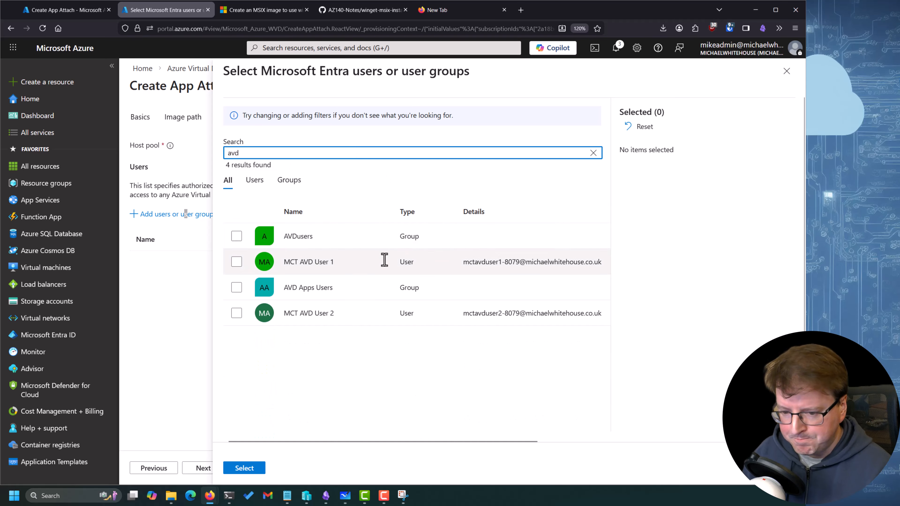
{"action": "left_click", "coordinate": [365, 243]}
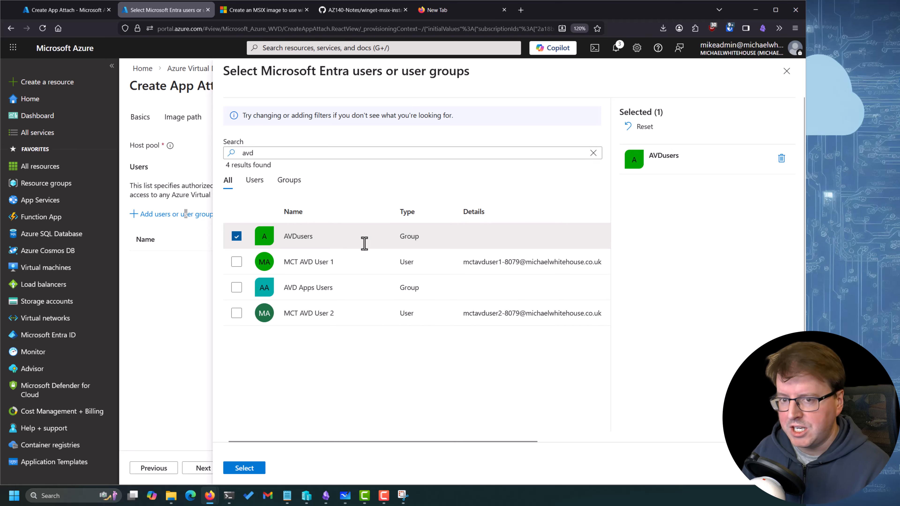
{"action": "left_click", "coordinate": [249, 474]}
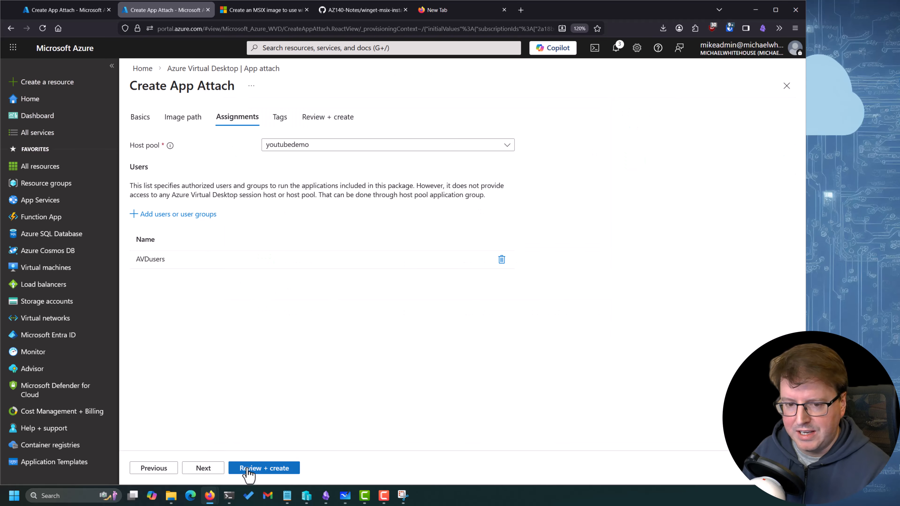
Leave the tags empty, then review and create the App Attach package
{"action": "left_click", "coordinate": [203, 468]}
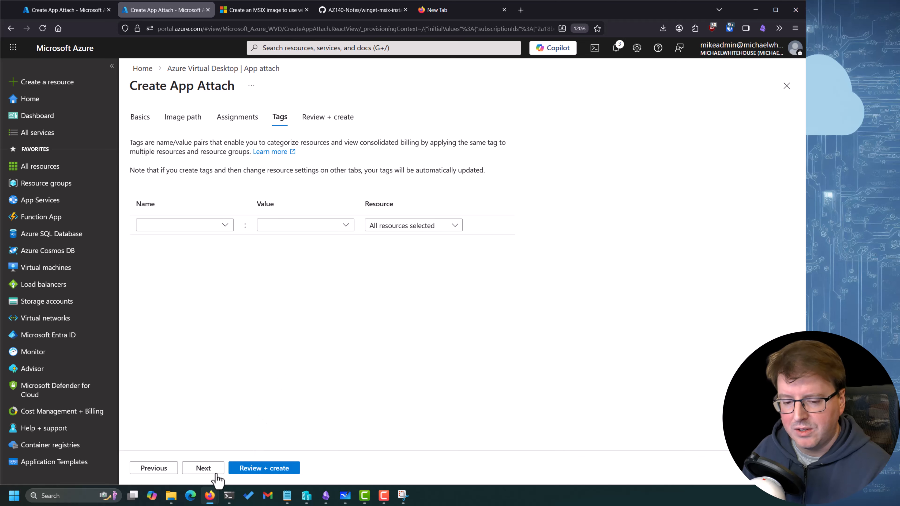
{"action": "left_click", "coordinate": [203, 469]}
{"action": "left_click", "coordinate": [249, 468]}
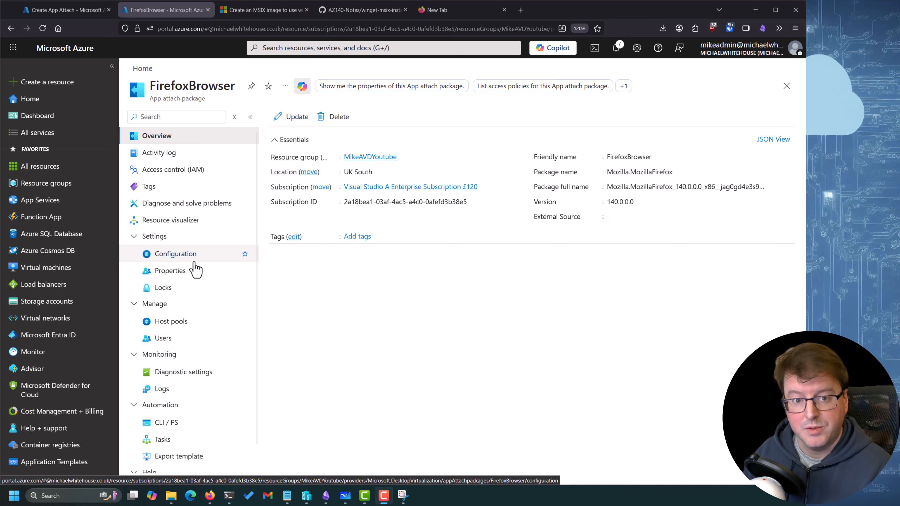
Check the users assigned to the FirefoxBrowser package and list all groups in Microsoft Entra ID
{"action": "left_click", "coordinate": [167, 339]}
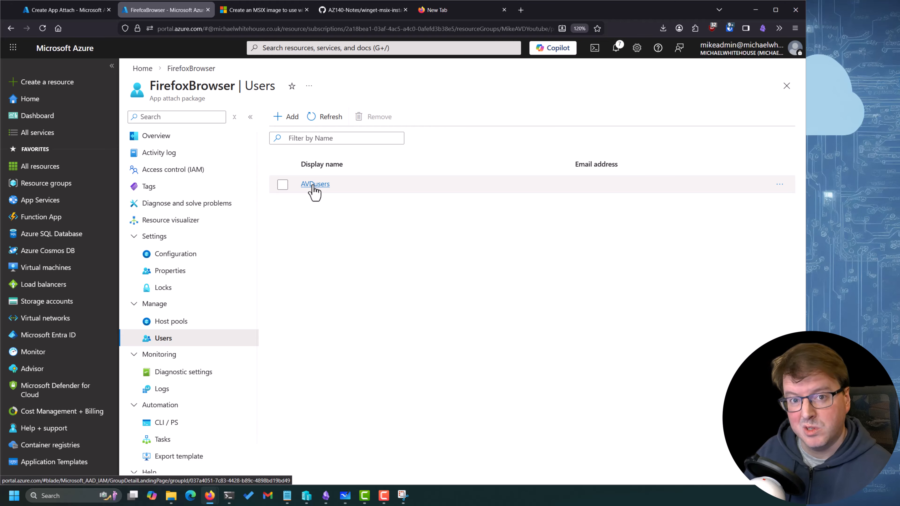
{"action": "left_click", "coordinate": [55, 340]}
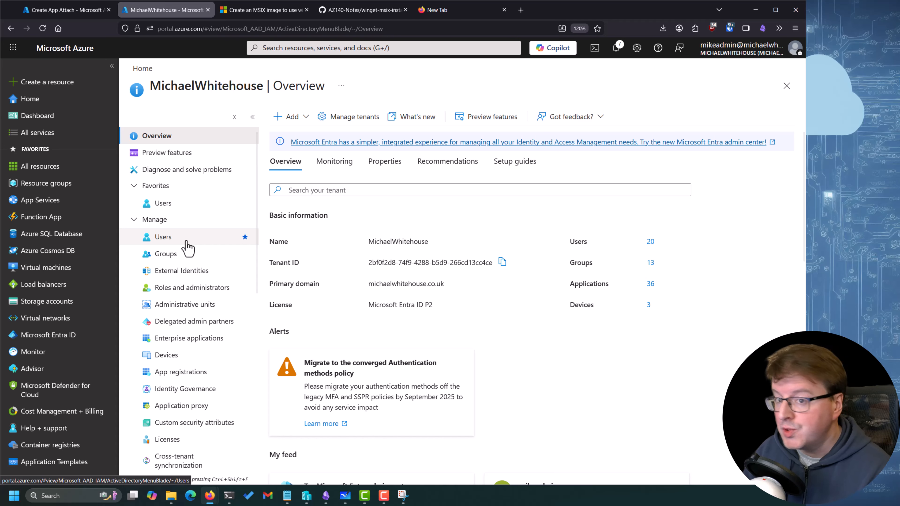
{"action": "left_click", "coordinate": [186, 255]}
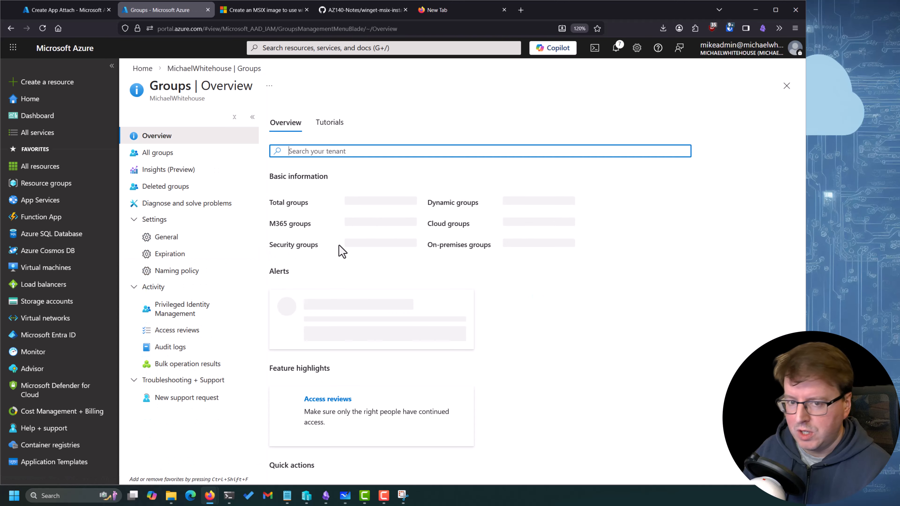
{"action": "left_click", "coordinate": [185, 154]}
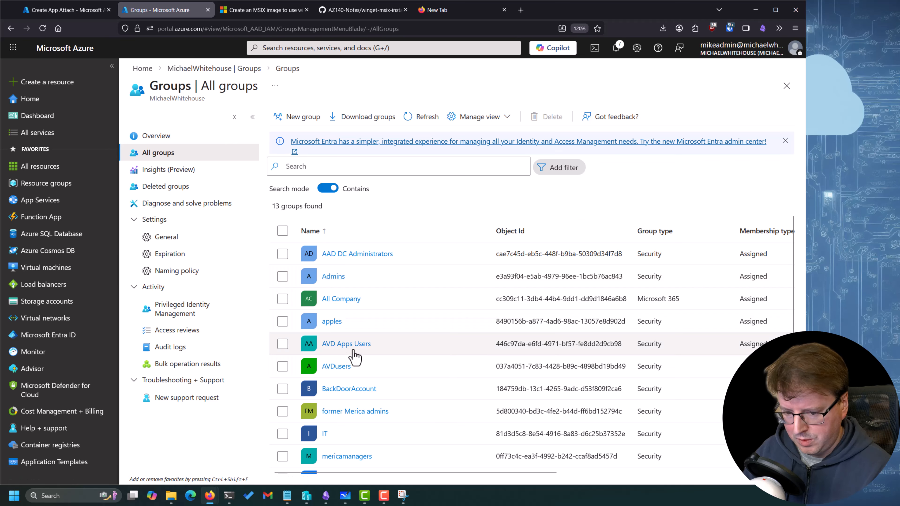
Remove the only direct member from the AVD Apps Users group and confirm the removal
{"action": "left_click", "coordinate": [333, 344]}
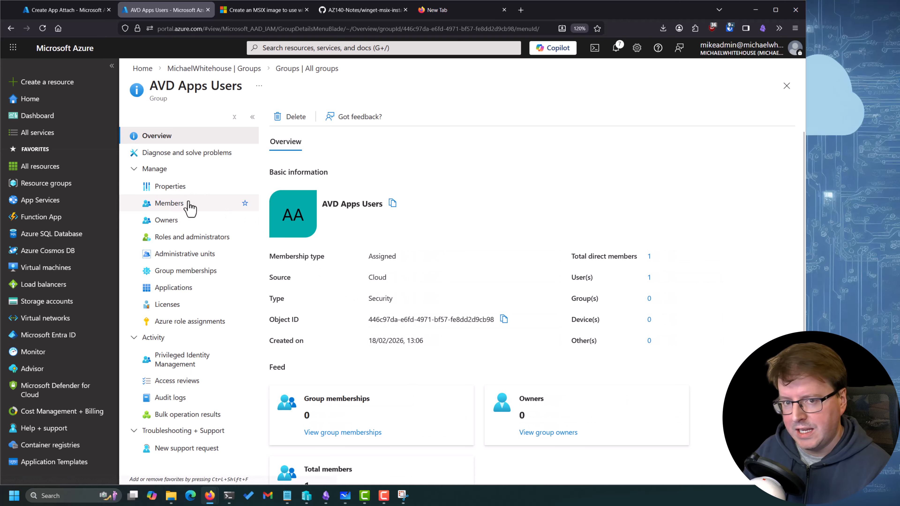
{"action": "left_click", "coordinate": [191, 205]}
{"action": "left_click", "coordinate": [282, 242]}
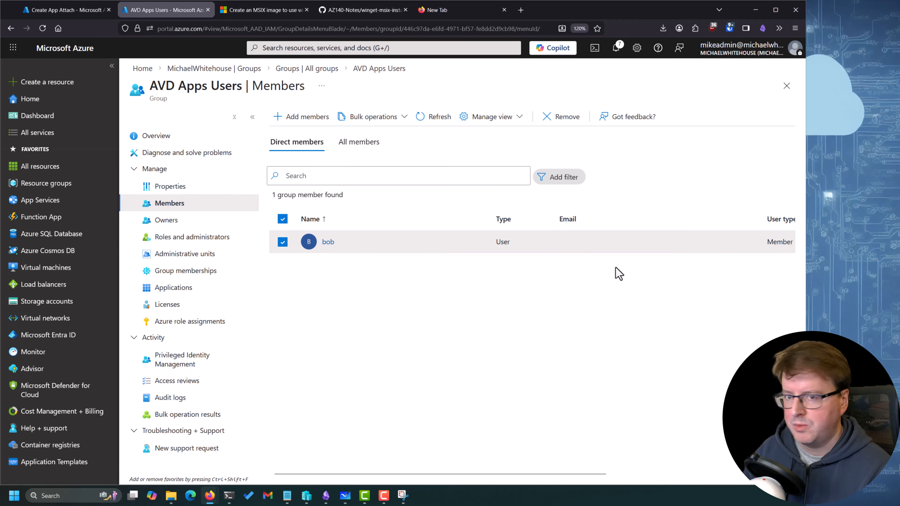
{"action": "left_click", "coordinate": [564, 117]}
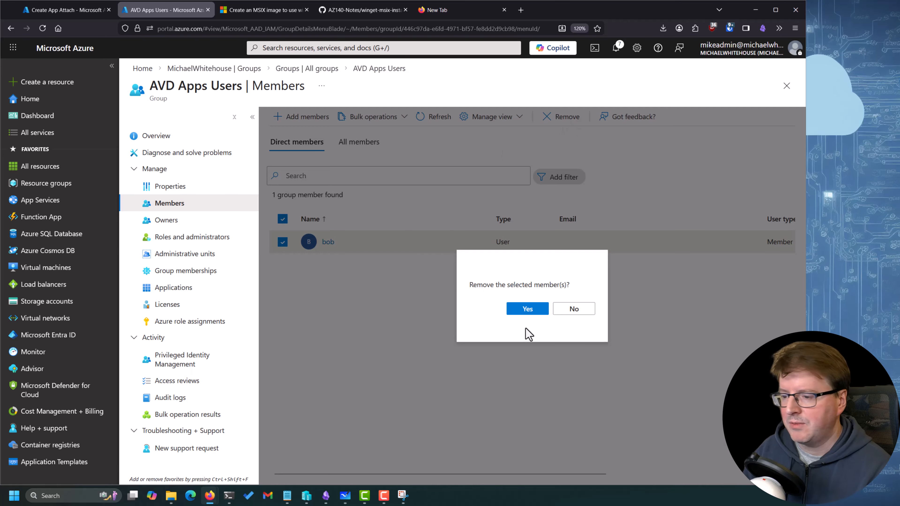
{"action": "left_click", "coordinate": [518, 310]}
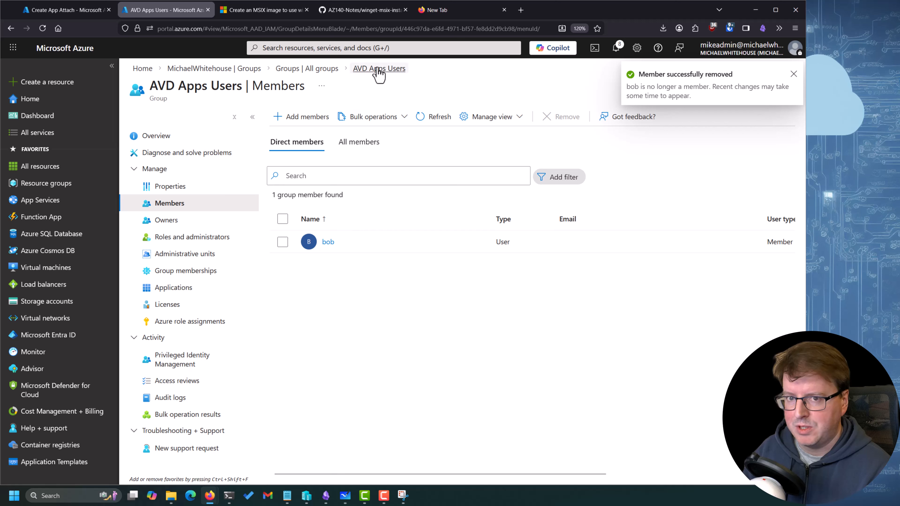
Add the user just removed from AVD Apps Users as a member of the AVDusers group
{"action": "left_click", "coordinate": [307, 69]}
{"action": "left_click", "coordinate": [283, 344]}
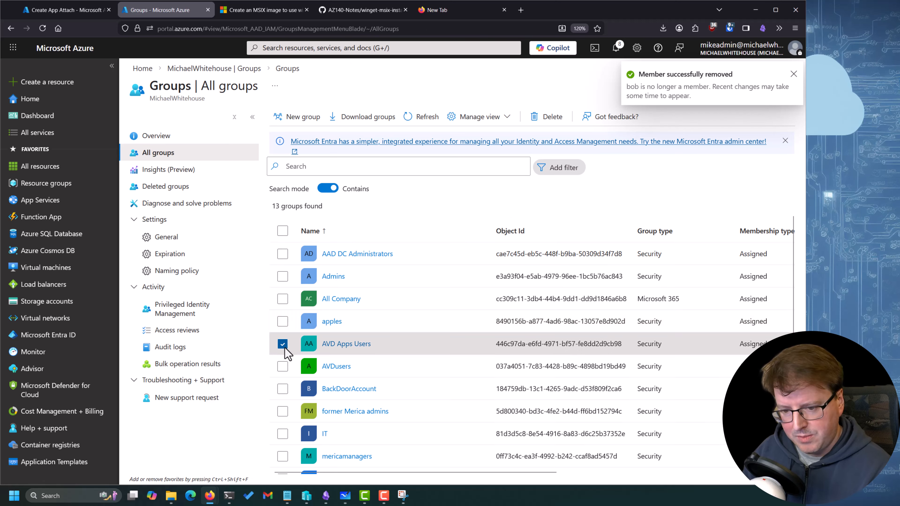
{"action": "left_click", "coordinate": [283, 367]}
{"action": "left_click", "coordinate": [327, 366]}
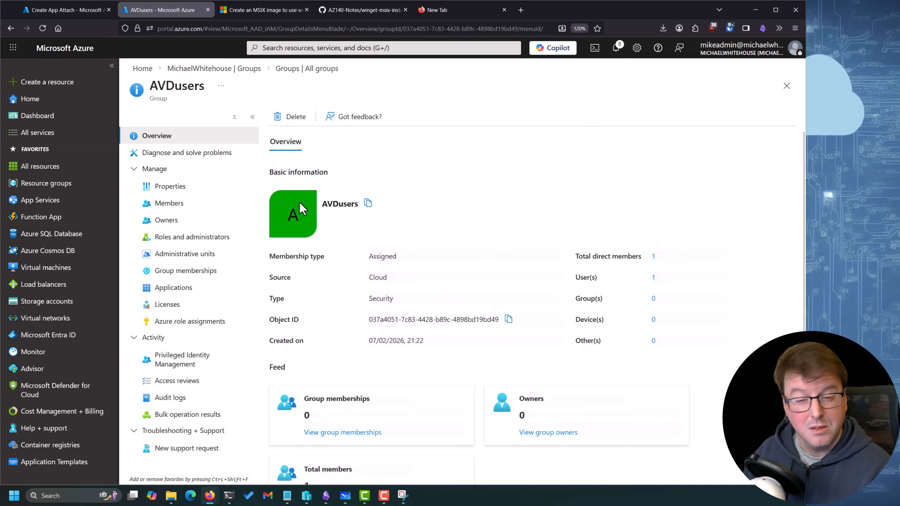
{"action": "left_click", "coordinate": [196, 207]}
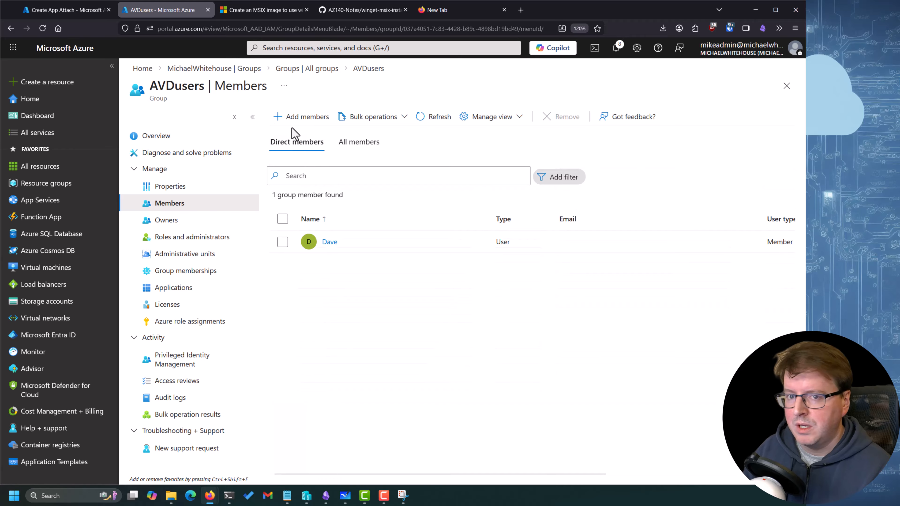
{"action": "left_click", "coordinate": [294, 118]}
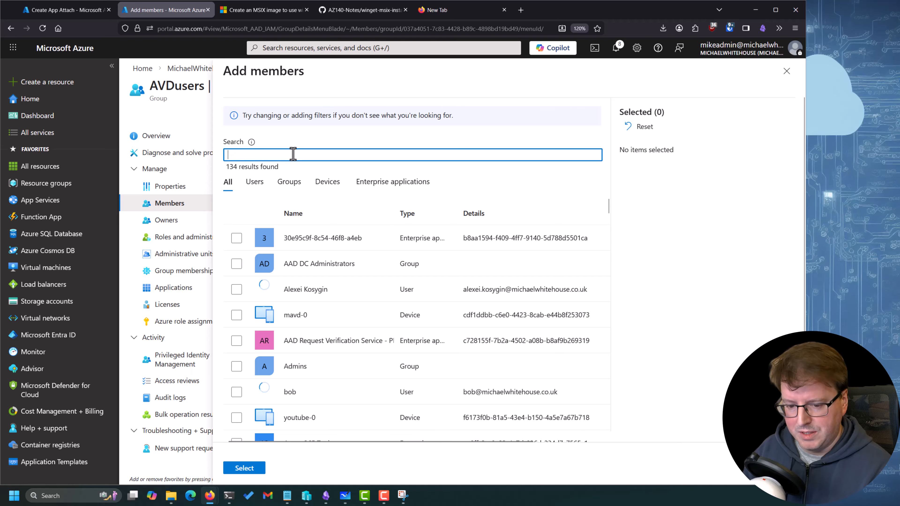
{"action": "left_click", "coordinate": [291, 392]}
{"action": "left_click", "coordinate": [244, 468]}
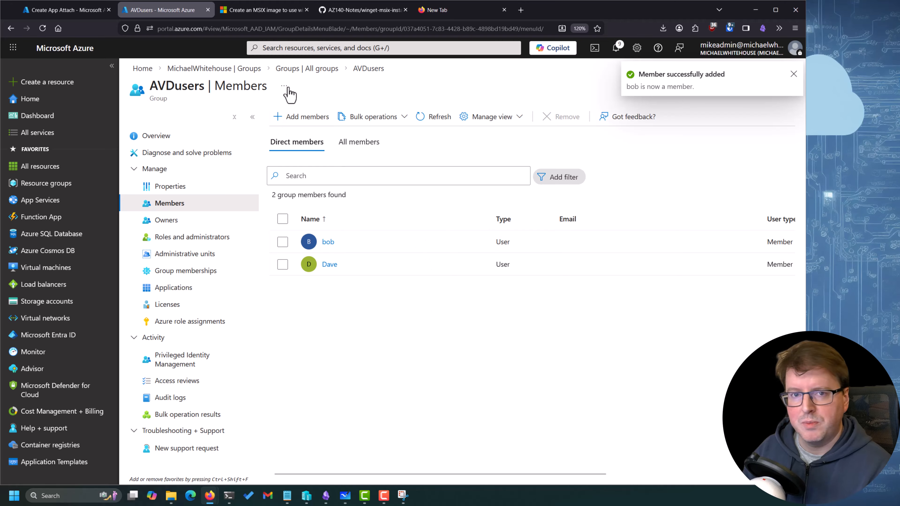
Leave the unfinished Create App Attach form and open the App attach package list in Azure Virtual Desktop
{"action": "left_click", "coordinate": [289, 69]}
{"action": "left_click", "coordinate": [209, 69]}
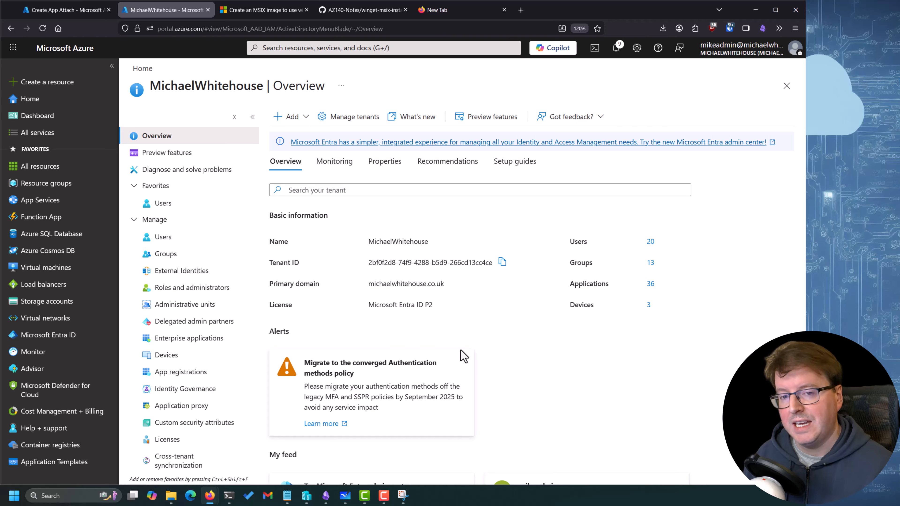
{"action": "left_click", "coordinate": [66, 10]}
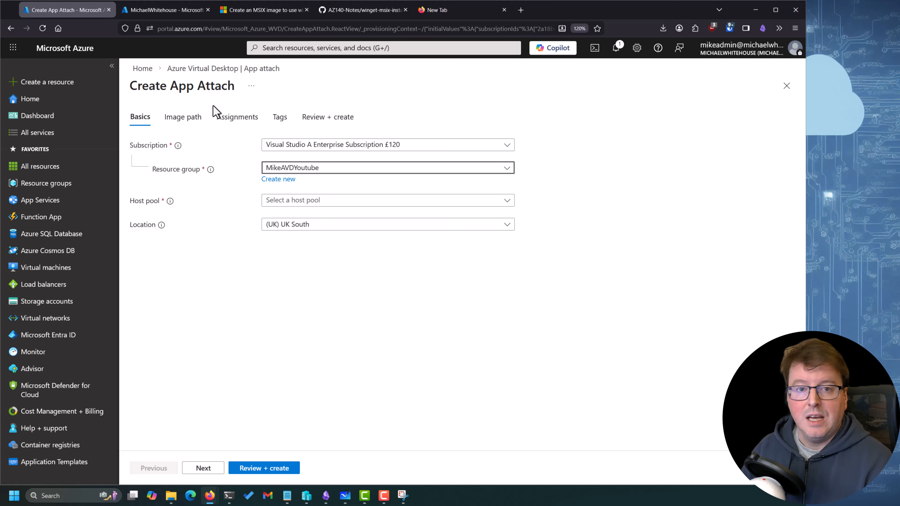
{"action": "left_click", "coordinate": [142, 68]}
{"action": "left_click", "coordinate": [268, 115]}
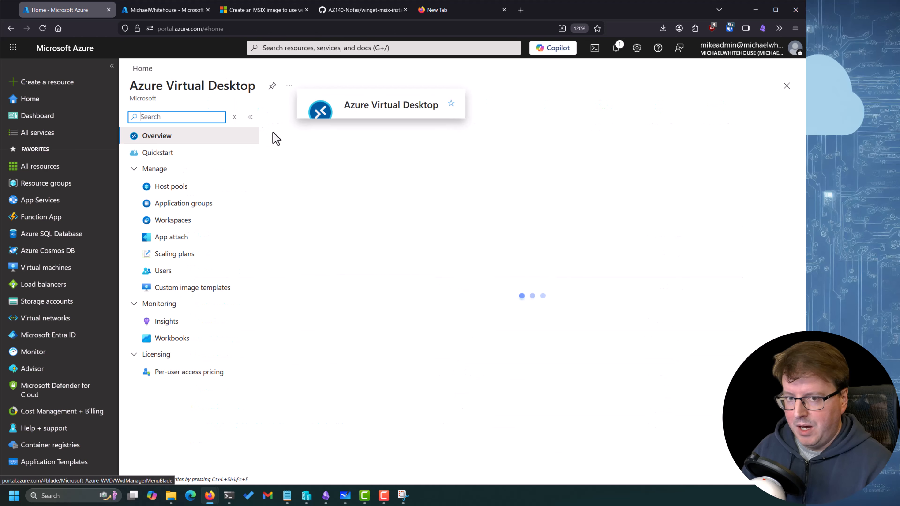
{"action": "left_click", "coordinate": [172, 236]}
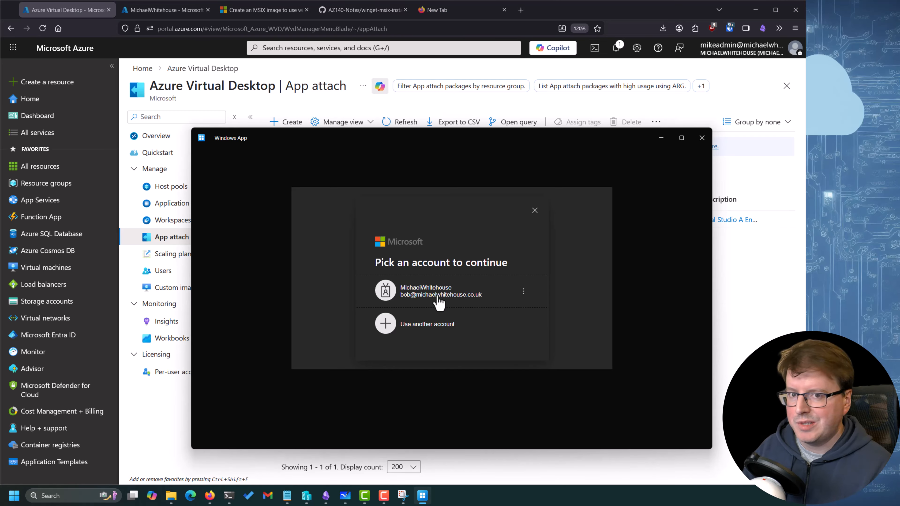
Sign in to Windows App as the AVDusers test user with the account password and open the youtubedemo SessionDesktop
{"action": "left_click", "coordinate": [439, 298]}
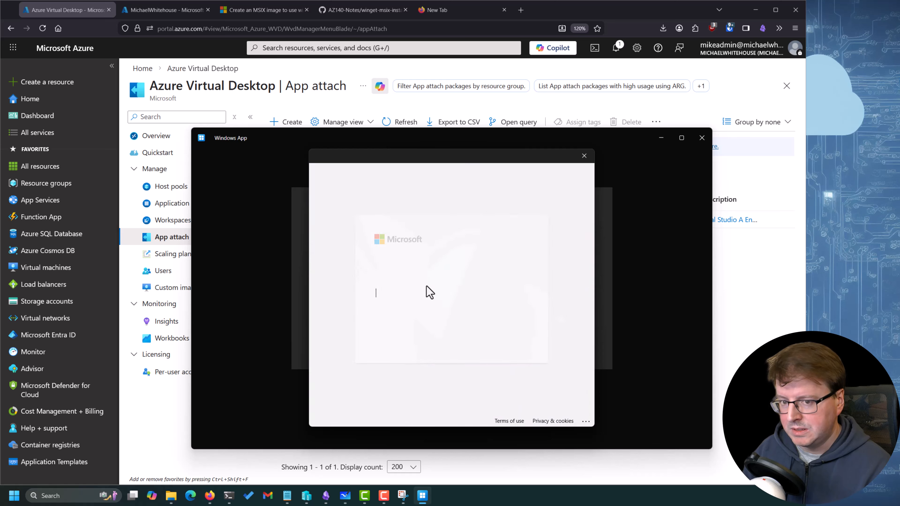
{"action": "key", "text": "ctrl+v"}
{"action": "left_click", "coordinate": [511, 339]}
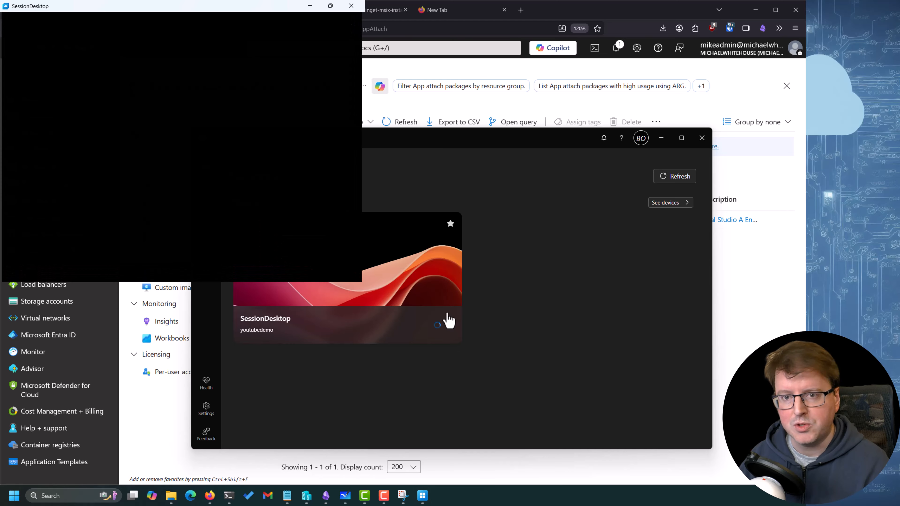
{"action": "left_click_drag", "start_coordinate": [197, 16], "coordinate": [352, 81]}
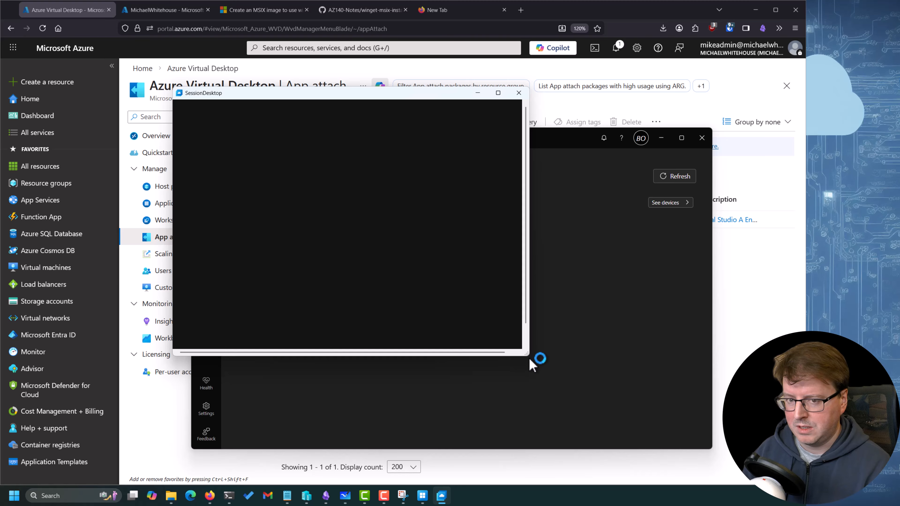
{"action": "left_click_drag", "start_coordinate": [417, 98], "coordinate": [459, 108]}
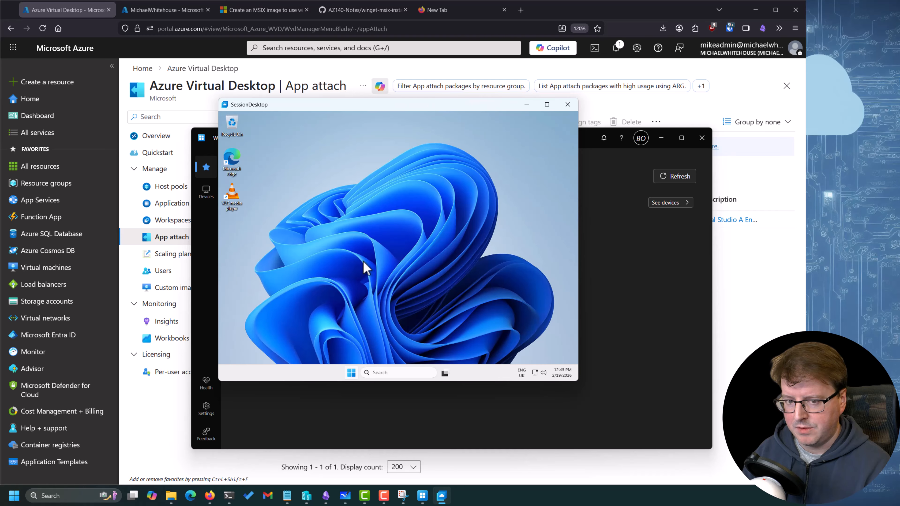
Launch MozillaFirefox from the session desktop's list of all apps and continue past the Welcome to Firefox terms
{"action": "left_click", "coordinate": [374, 373]}
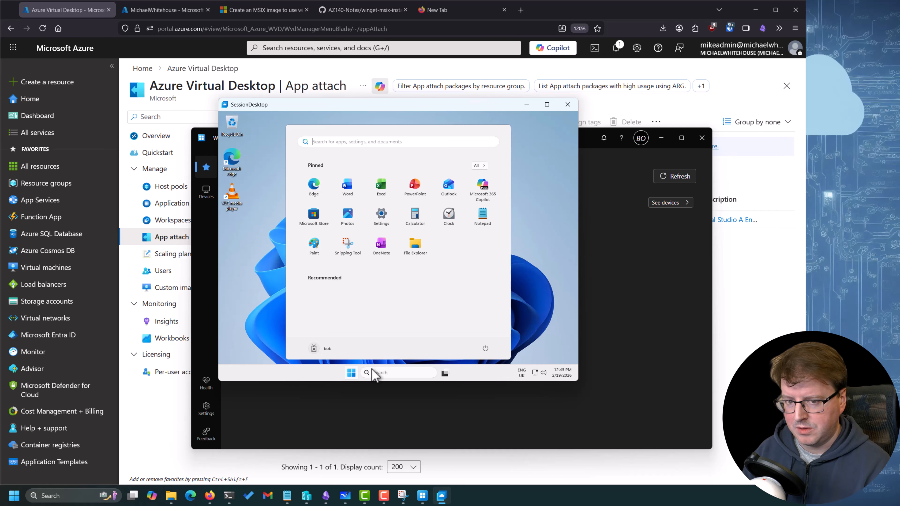
{"action": "left_click", "coordinate": [479, 165]}
{"action": "scroll", "coordinate": [371, 280], "scroll_direction": "down", "scroll_amount": 10}
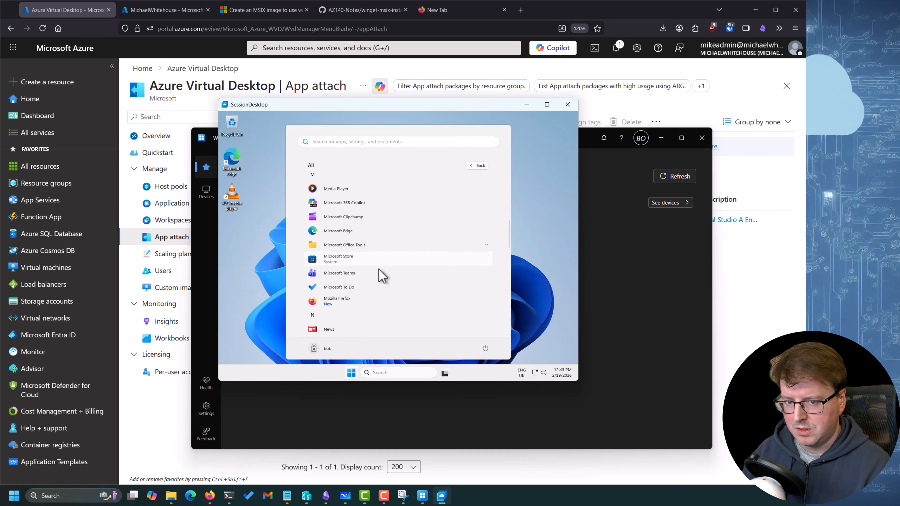
{"action": "scroll", "coordinate": [379, 273], "scroll_direction": "down", "scroll_amount": 3}
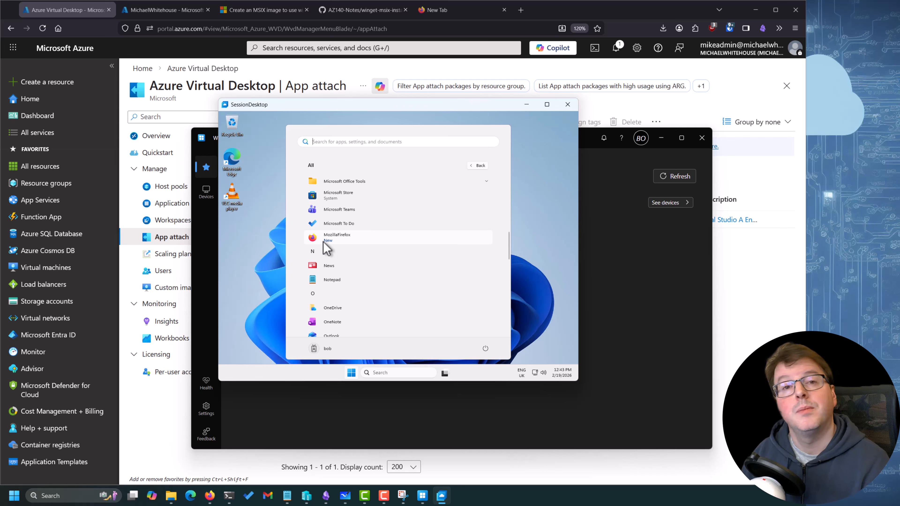
{"action": "left_click", "coordinate": [324, 242]}
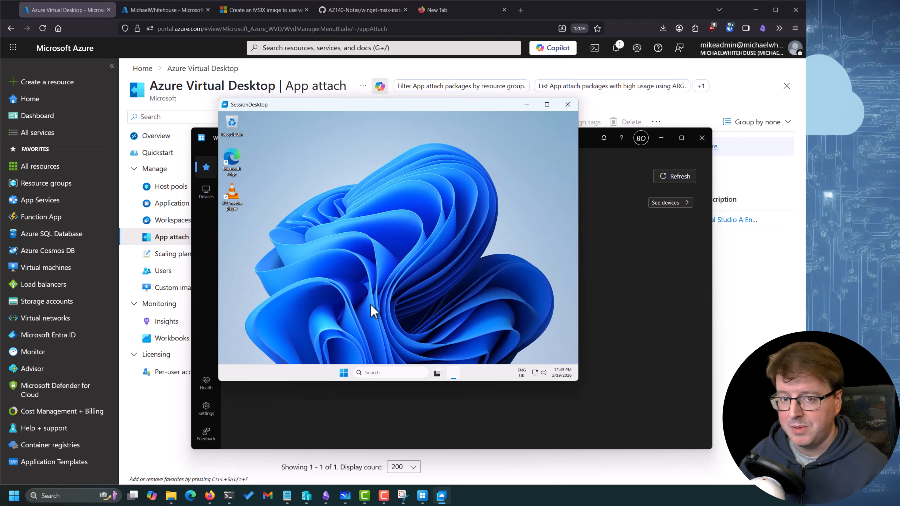
{"action": "mouse_move", "coordinate": [454, 373]}
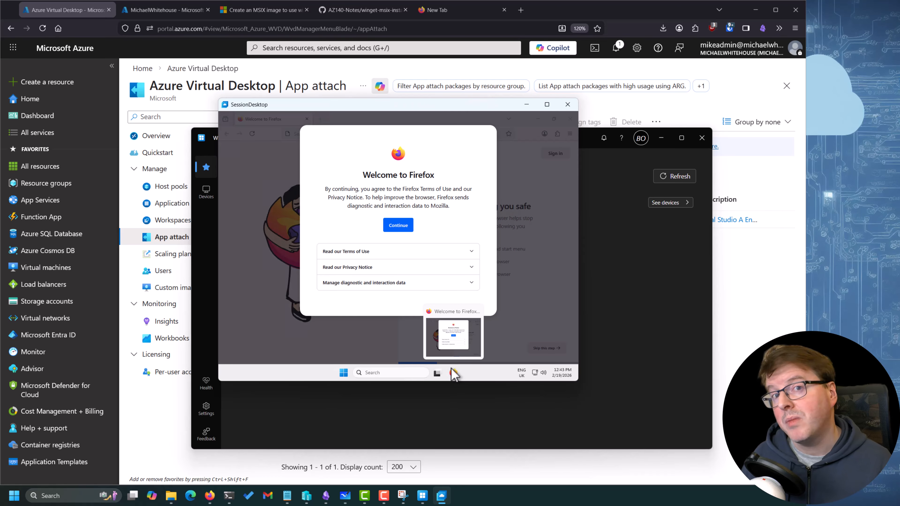
{"action": "left_click", "coordinate": [398, 226]}
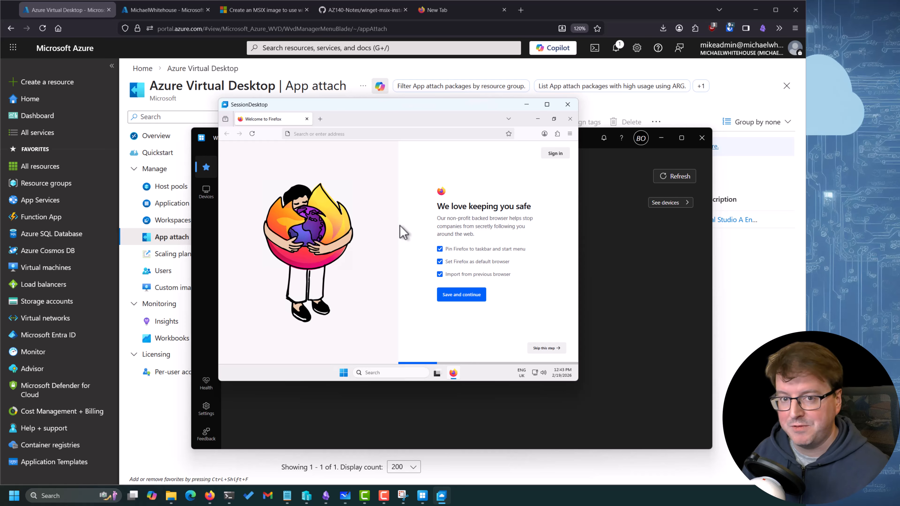
Disconnect the SessionDesktop remote session and close Windows App
{"action": "left_click", "coordinate": [568, 105]}
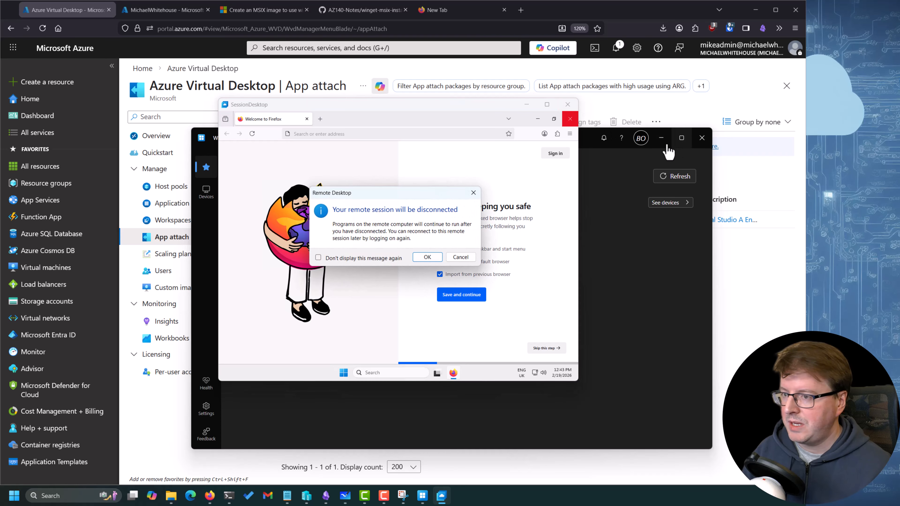
{"action": "left_click", "coordinate": [426, 258]}
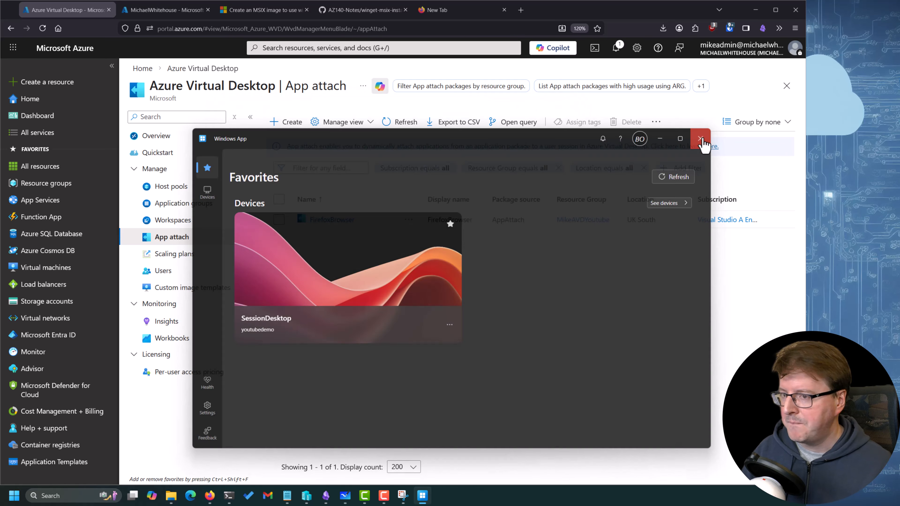
{"action": "left_click", "coordinate": [702, 138]}
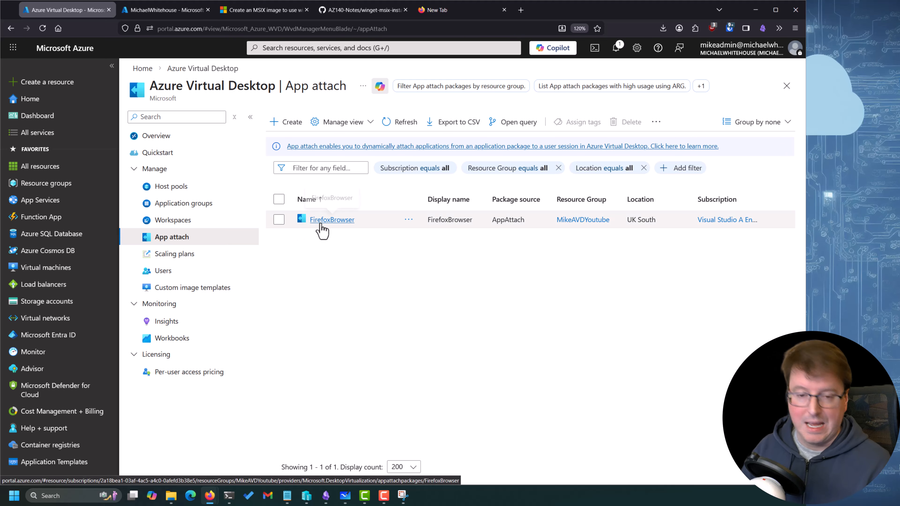
Switch to Microsoft Whiteboard and bring up the Azure Virtual Desktop App attach diagram
{"action": "left_click", "coordinate": [345, 500]}
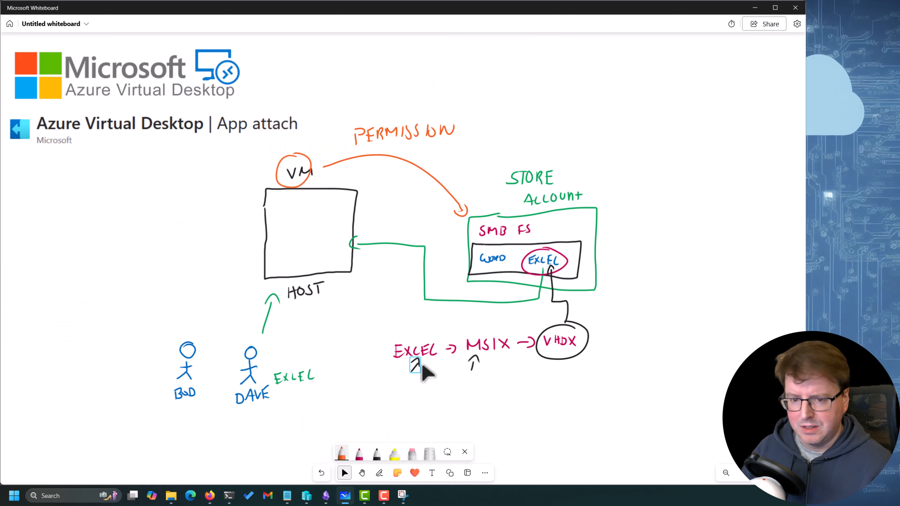